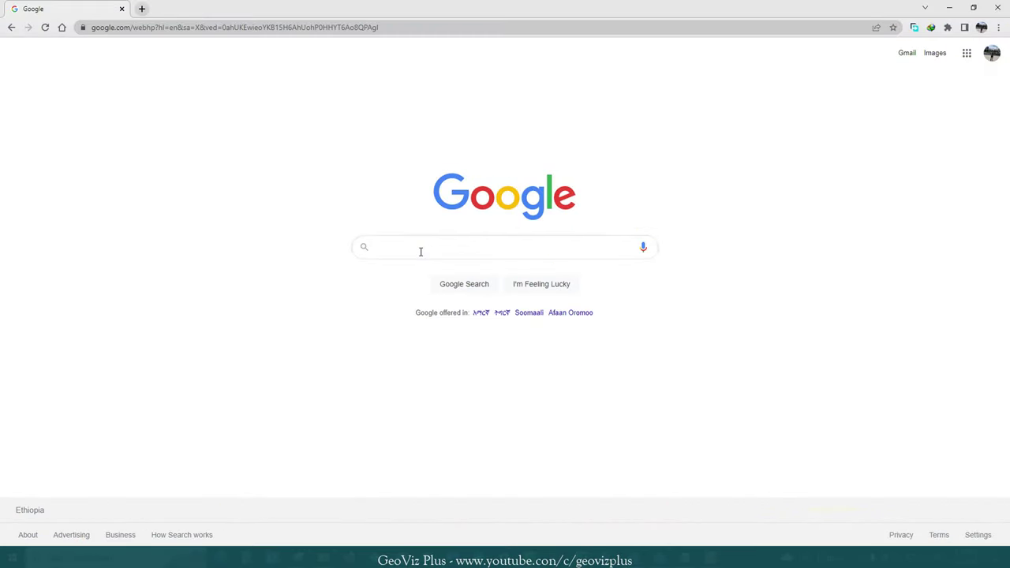
Search the web for "sentinel open access hub" and open the Copernicus Open Access Hub site.
text(sentinel hub)
key(Return)
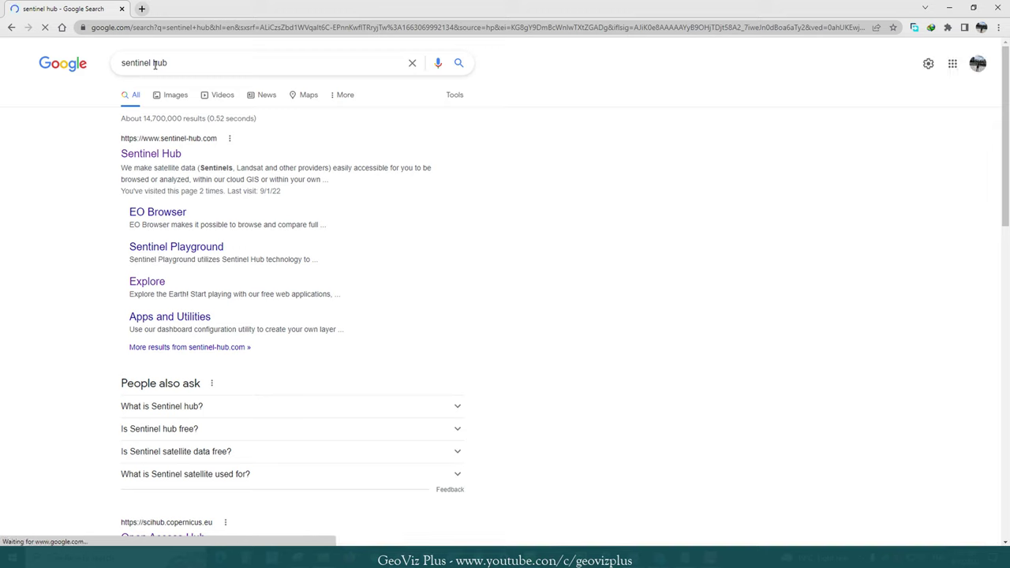
click(154, 64)
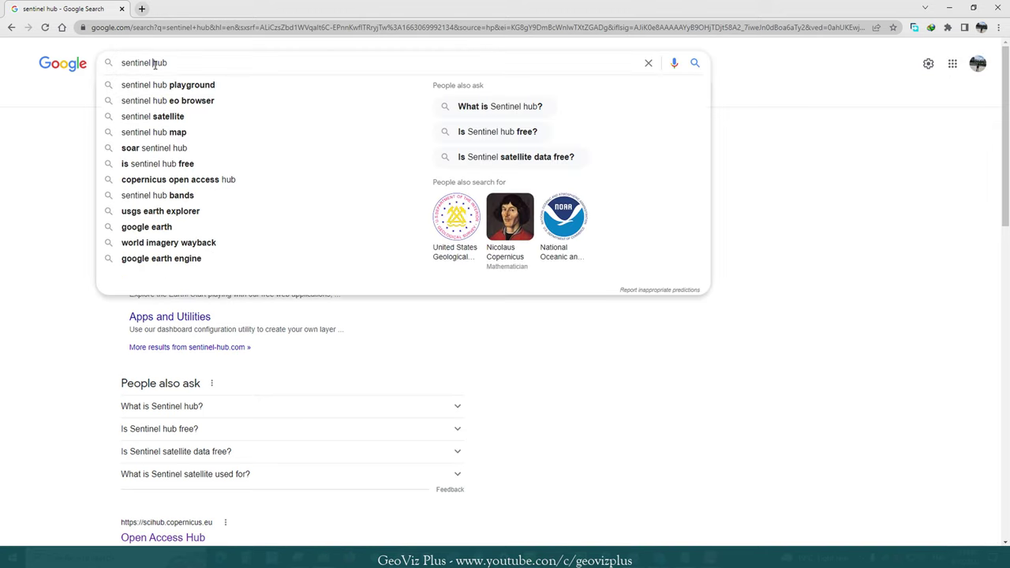
text(open a)
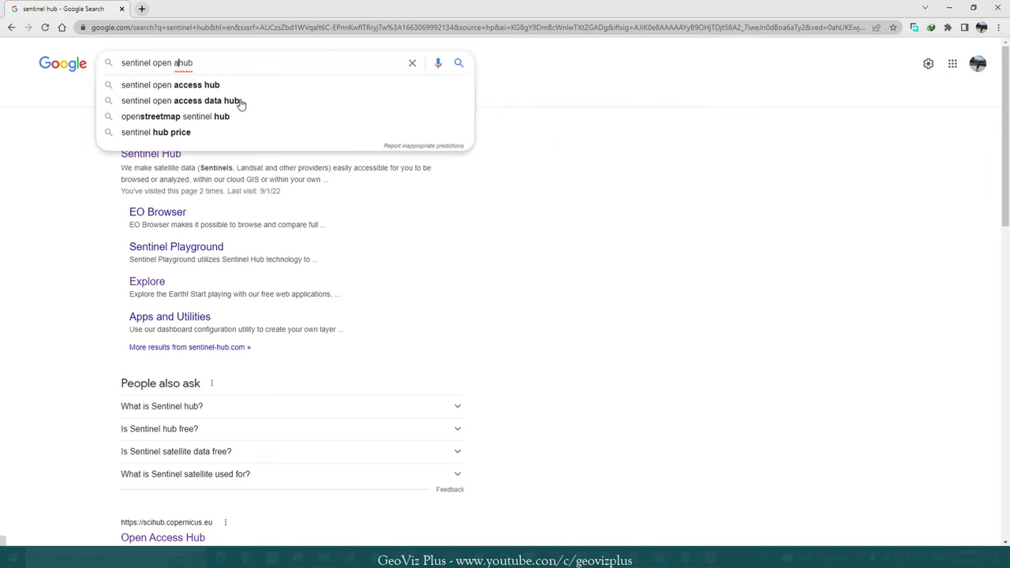
text(ccess)
key(Return)
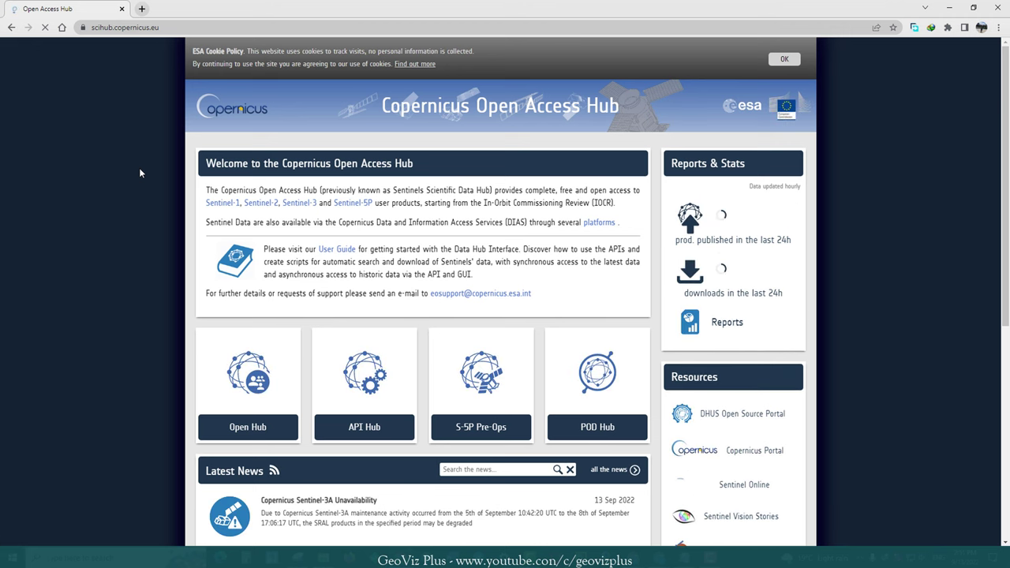
Enter the Open Hub map application and log in with the user account.
scroll(140, 173, down, 2)
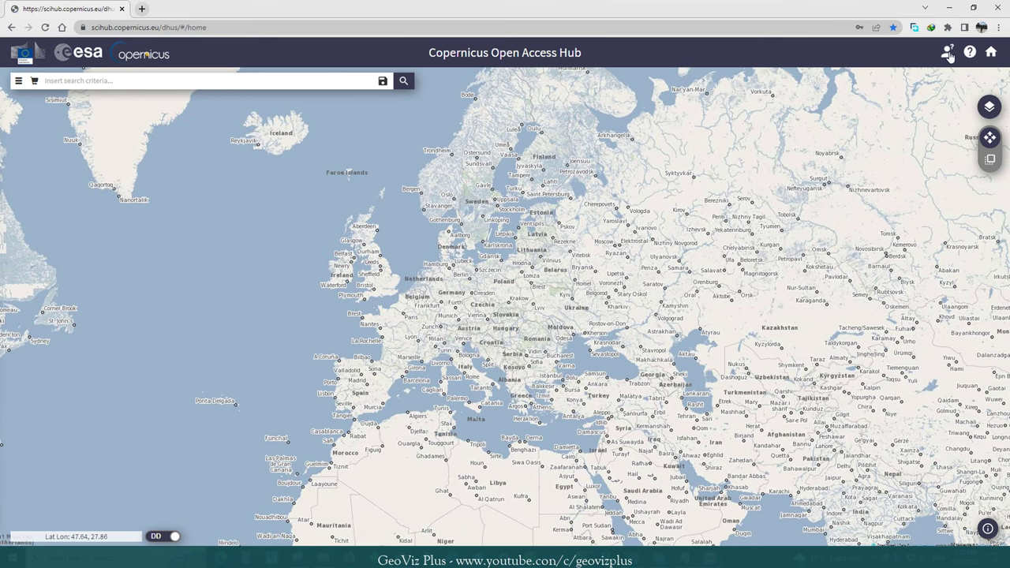
click(948, 53)
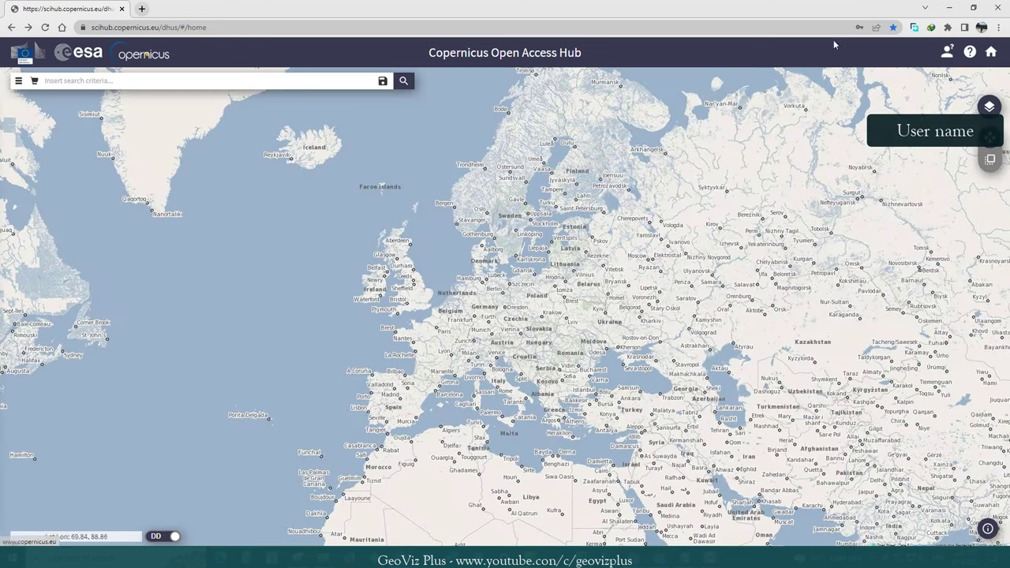
click(947, 51)
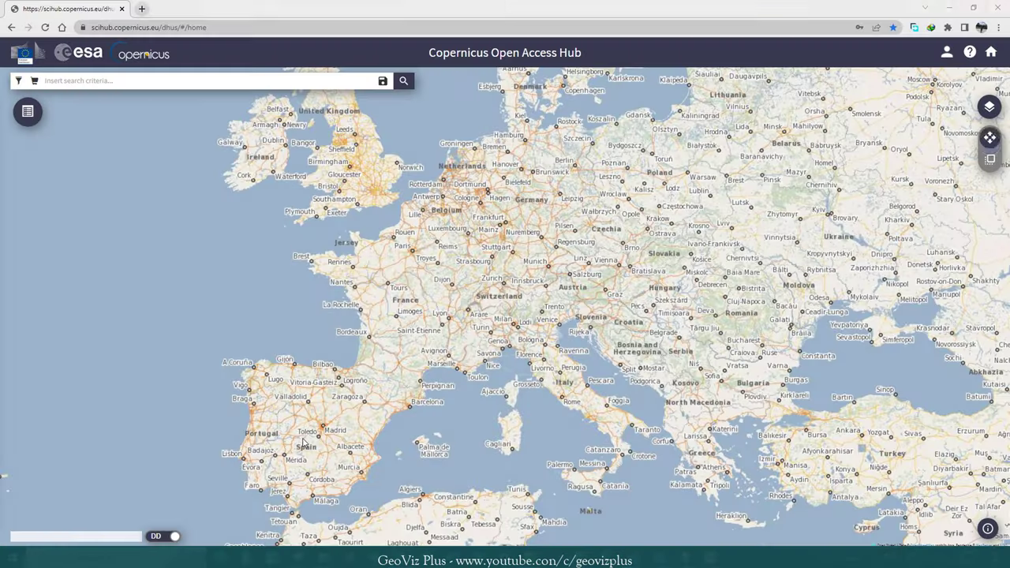
Draw a rectangular search area around Zaragoza in northeastern Spain on the map.
scroll(302, 442, up, 1)
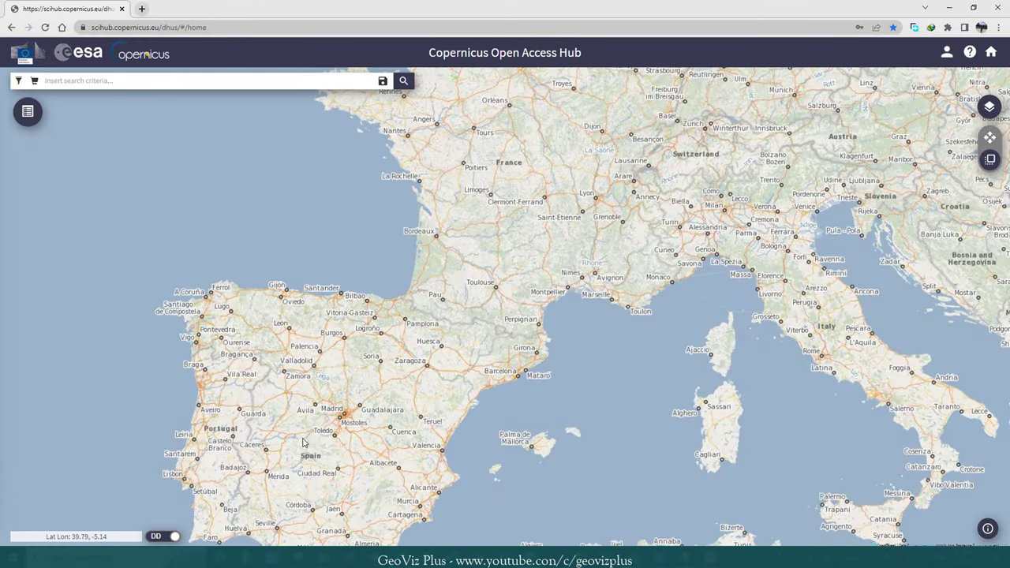
scroll(303, 444, up, 1)
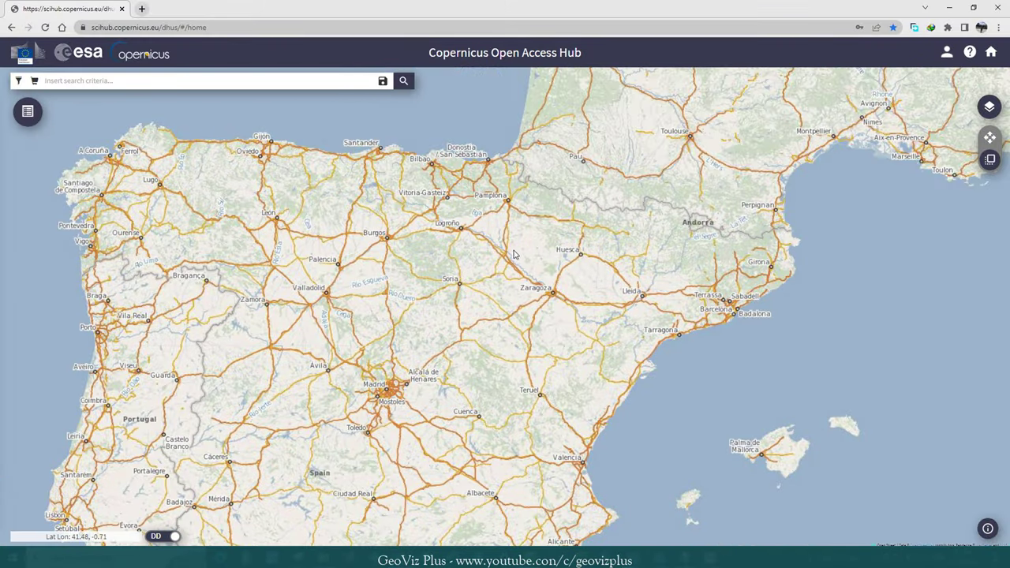
scroll(563, 305, up, 1)
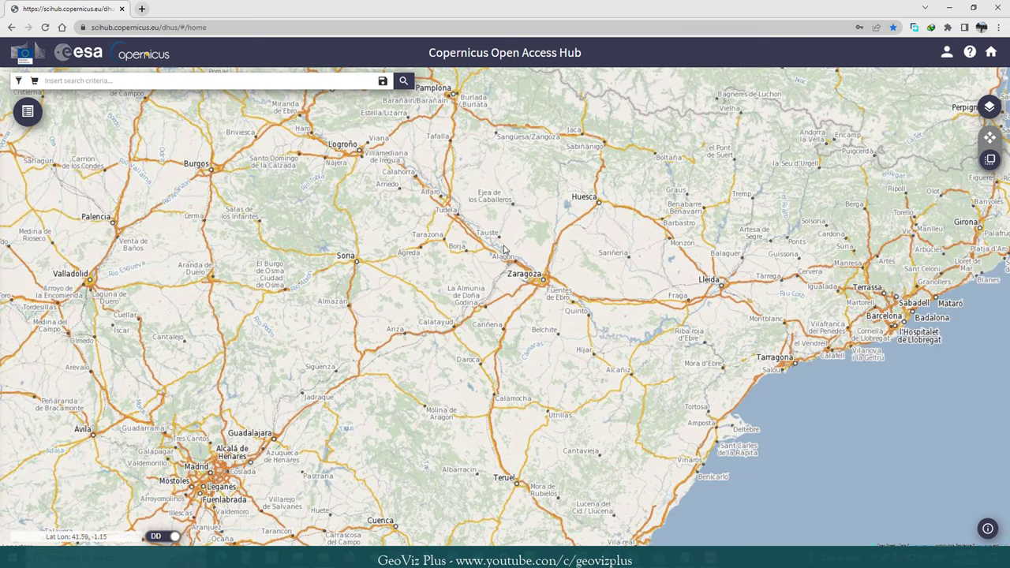
drag(508, 251, 507, 245)
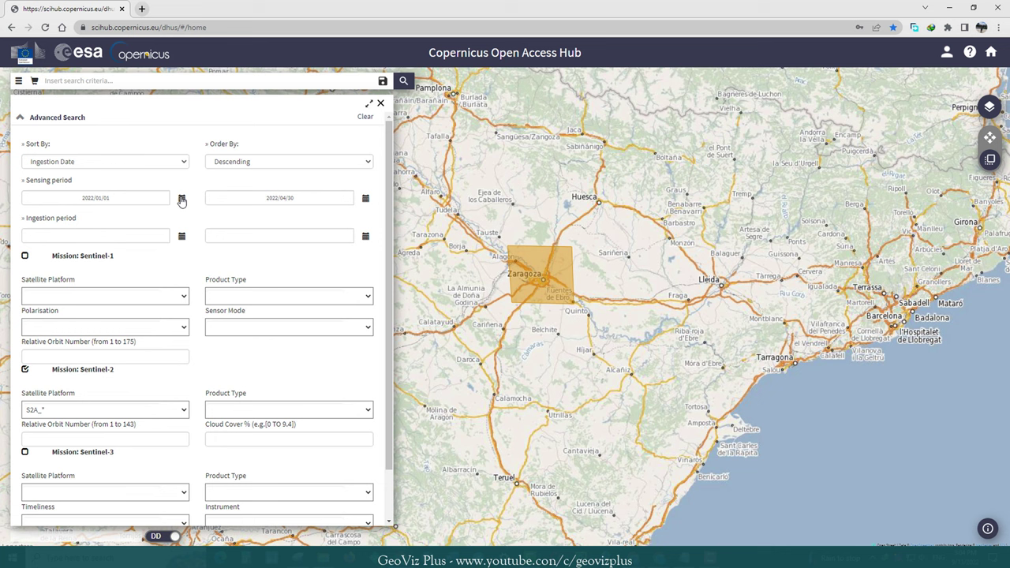
Set the sensing period of the advanced search from 2022/08/01 to 2022/11/30.
click(182, 198)
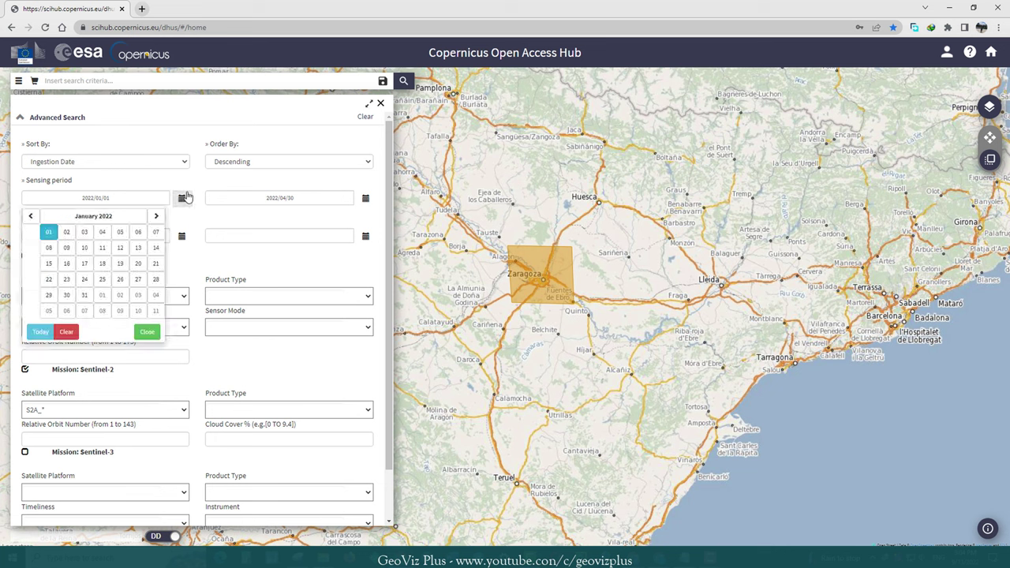
click(107, 216)
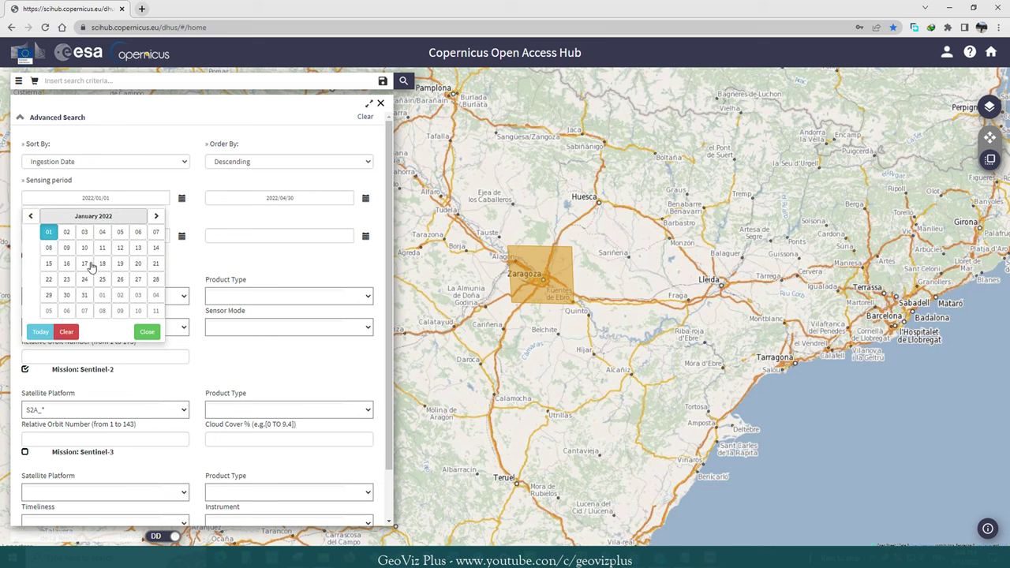
click(93, 216)
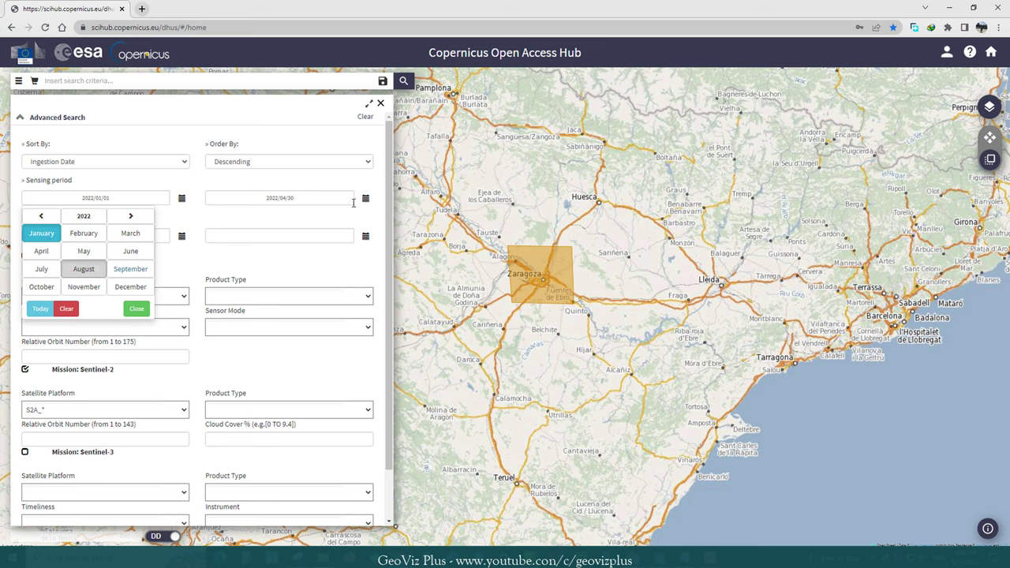
click(83, 268)
click(365, 198)
click(365, 198)
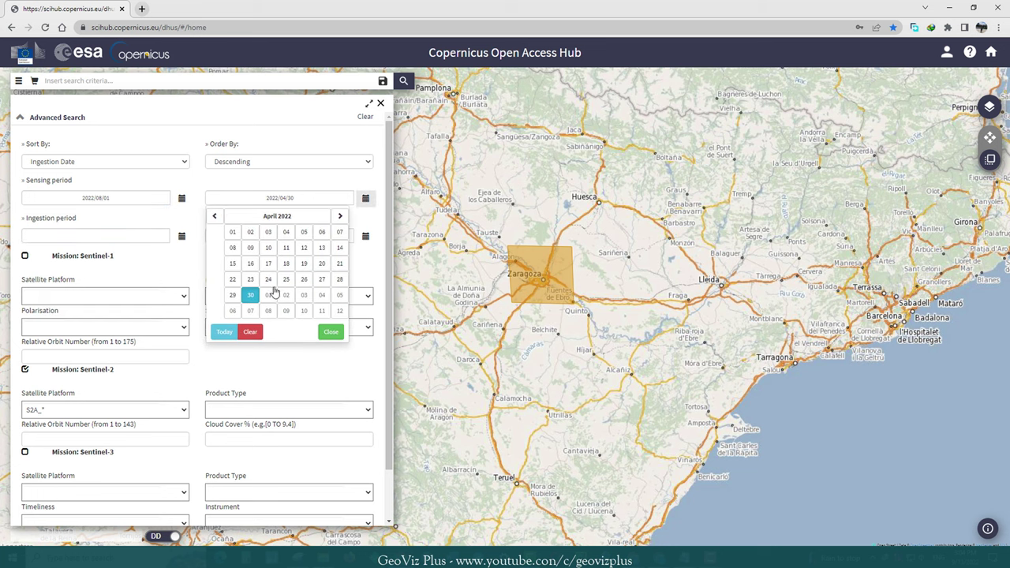
click(277, 215)
click(272, 288)
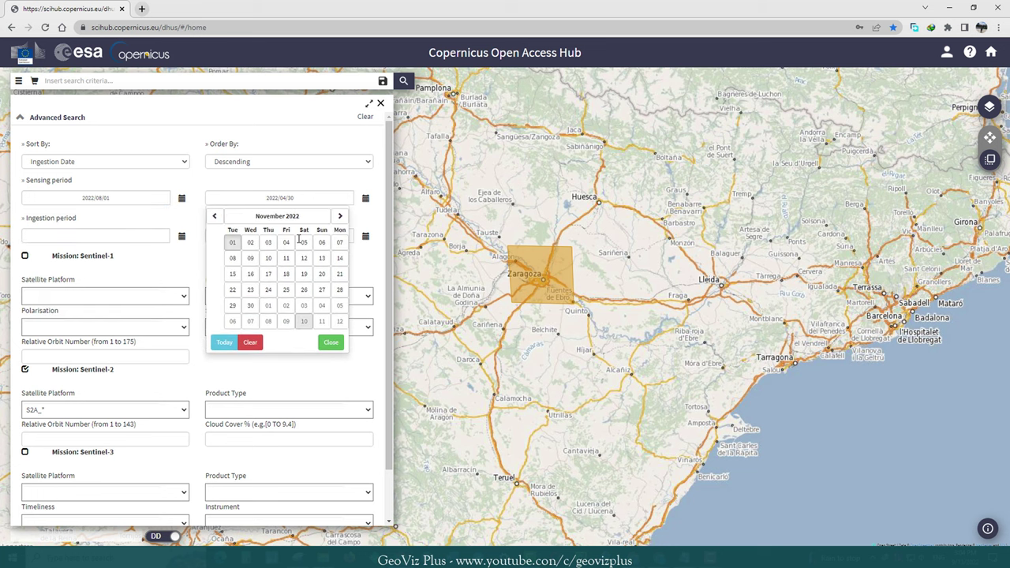
click(250, 305)
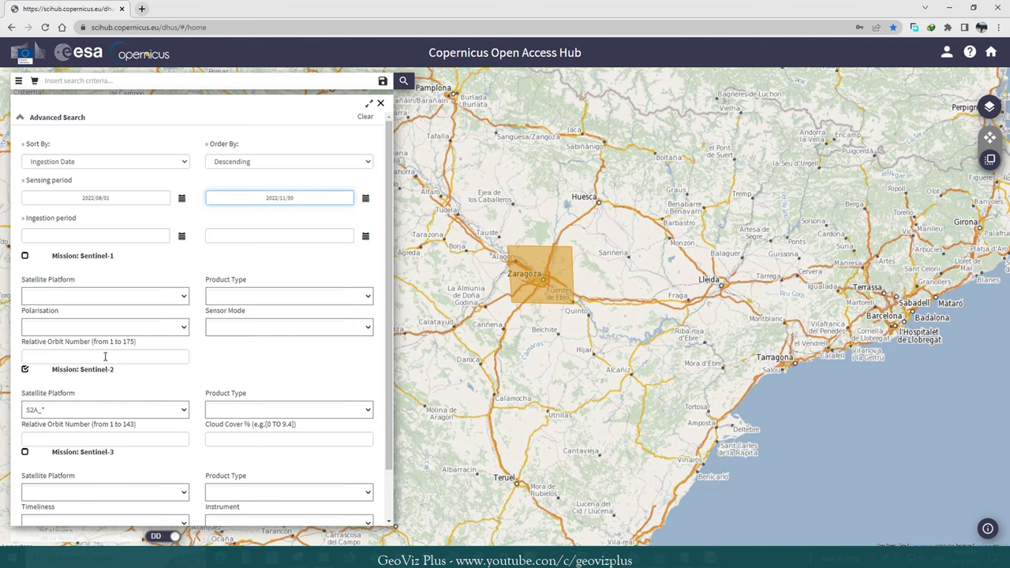
Set the Sentinel-2 satellite platform to S2A_* and run the product search.
scroll(175, 362, down, 1)
click(183, 355)
click(91, 381)
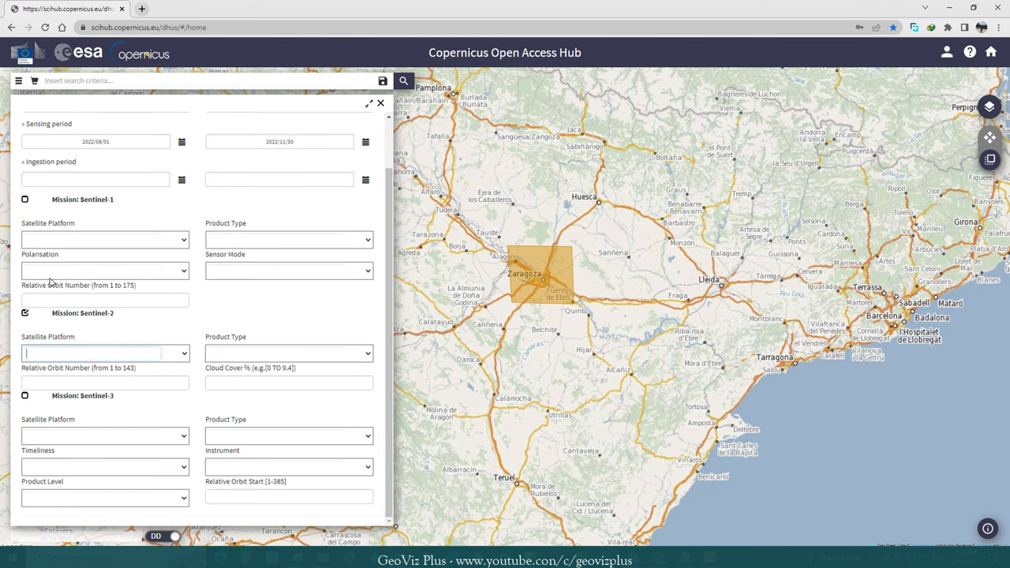
click(183, 353)
click(49, 377)
key(Return)
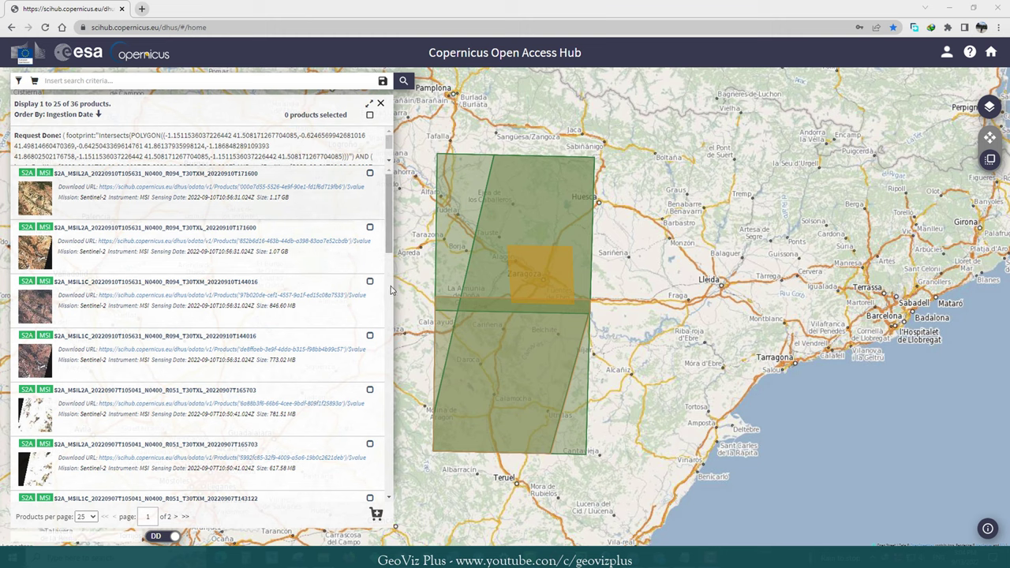
Inspect the quicklook, summary and product attributes, including cloud cover, of S2A_MSIL1C_20220831T105631_N0400_R094_T30TXL_20220831T143926.
scroll(293, 298, down, 5)
scroll(292, 298, down, 4)
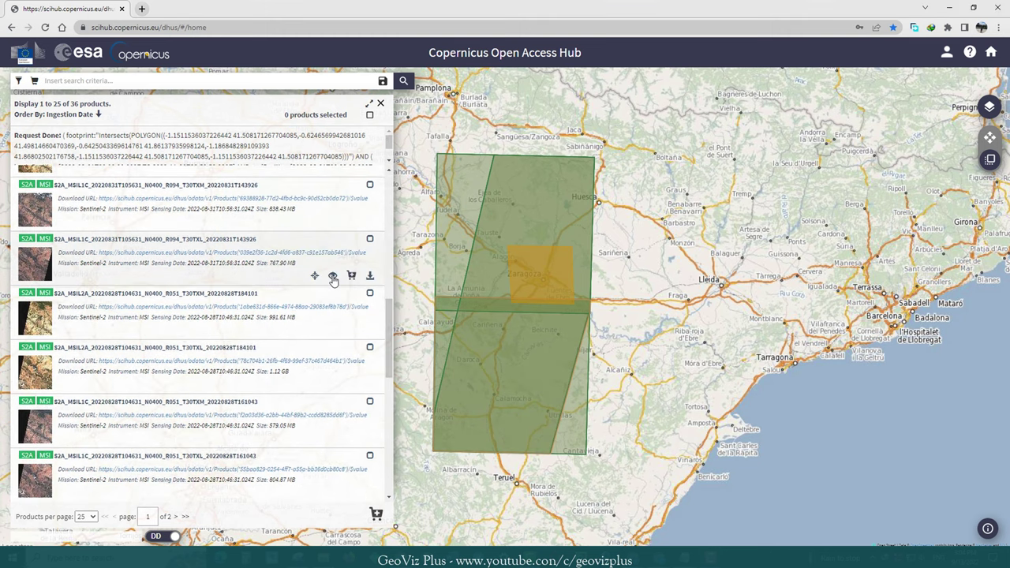
click(333, 278)
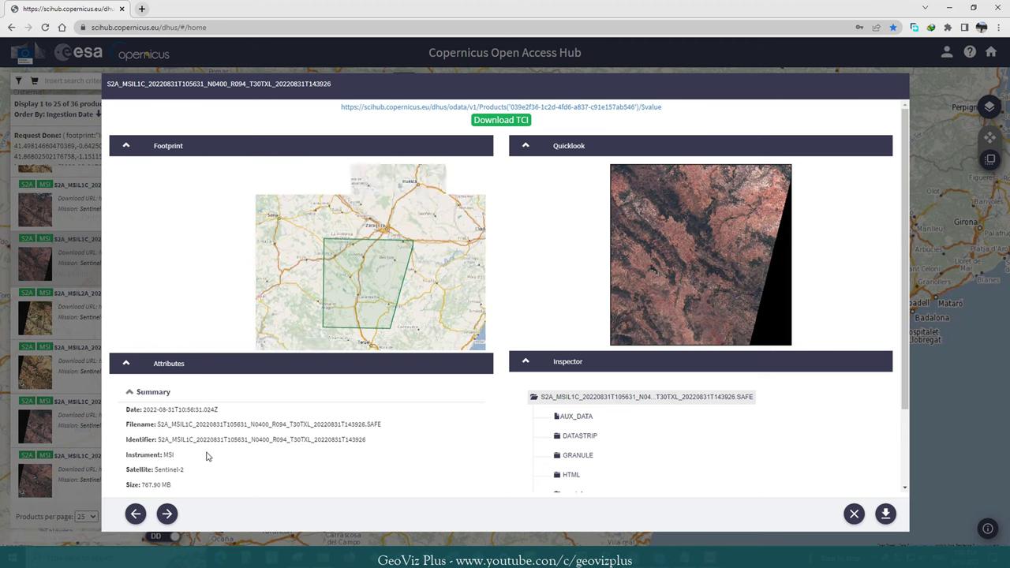
scroll(132, 418, down, 2)
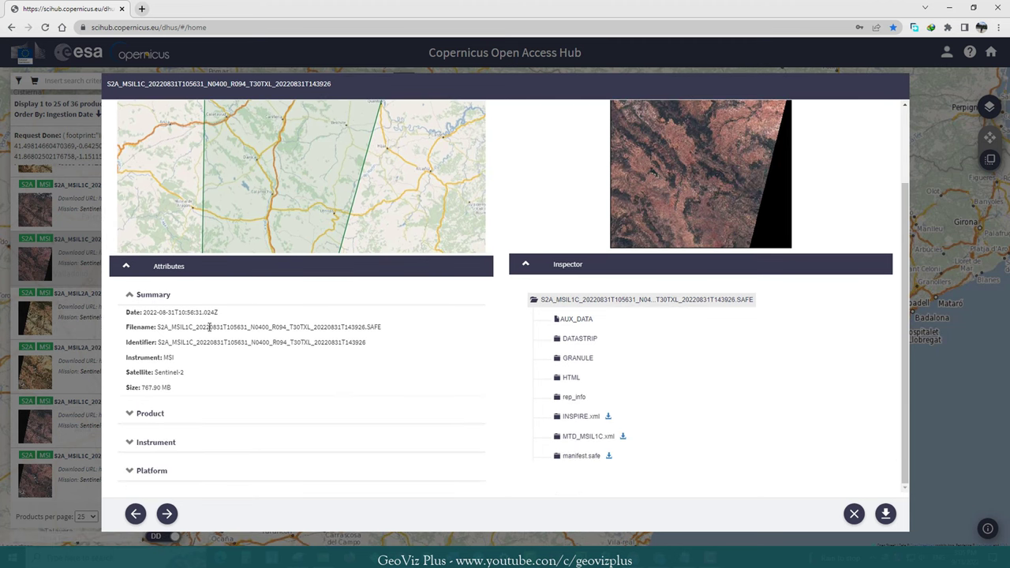
scroll(201, 326, down, 2)
click(221, 326)
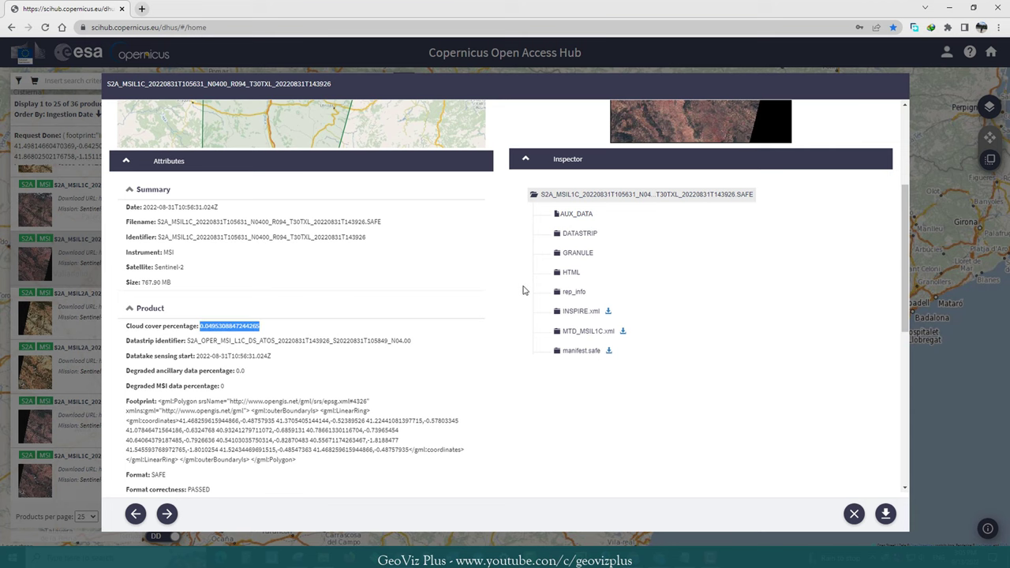
click(185, 312)
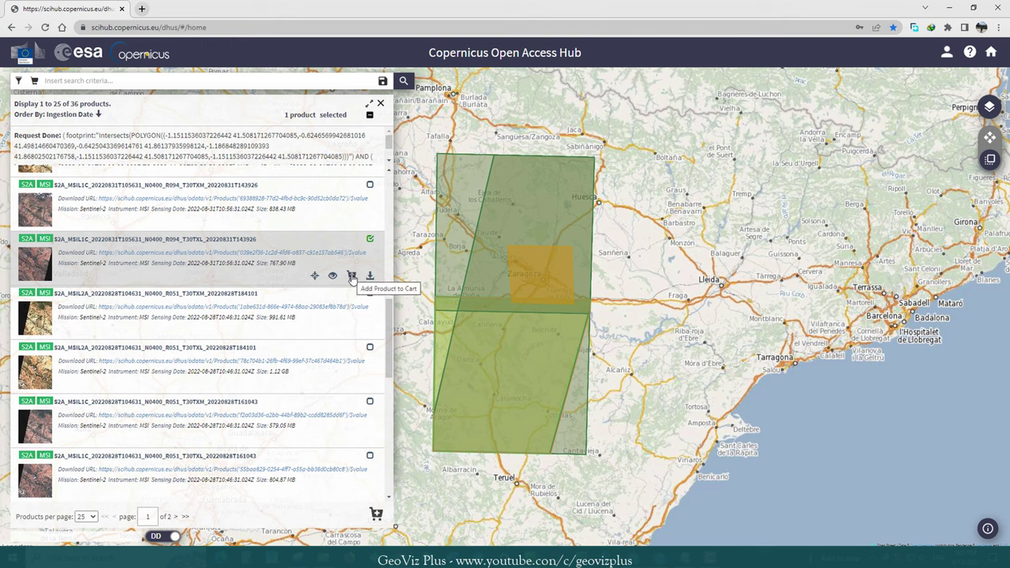
Add the T30TXL_20220831T143926 product to the cart and capture a rectangular snip of its entry in the results.
click(352, 276)
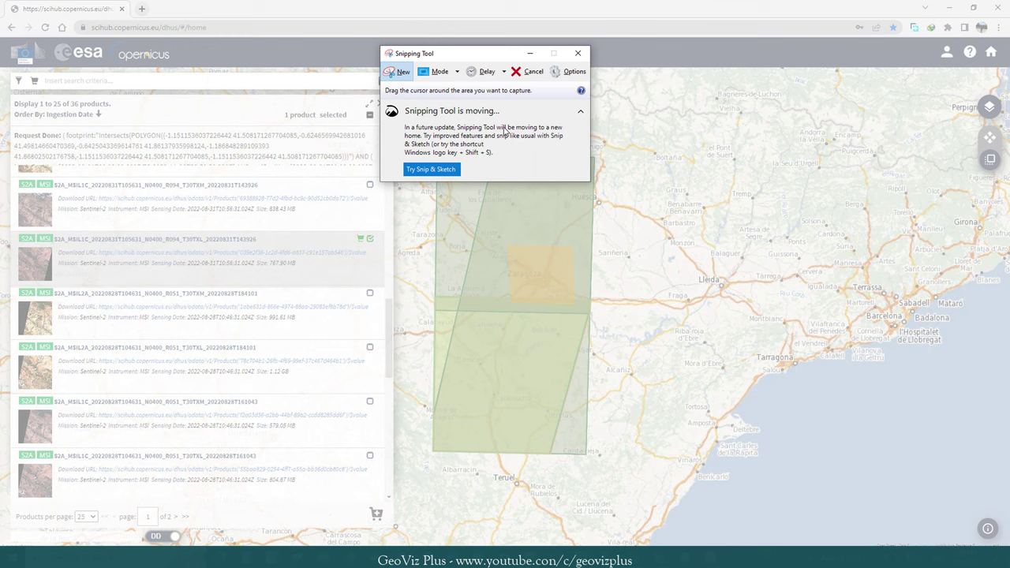
drag(9, 212, 459, 316)
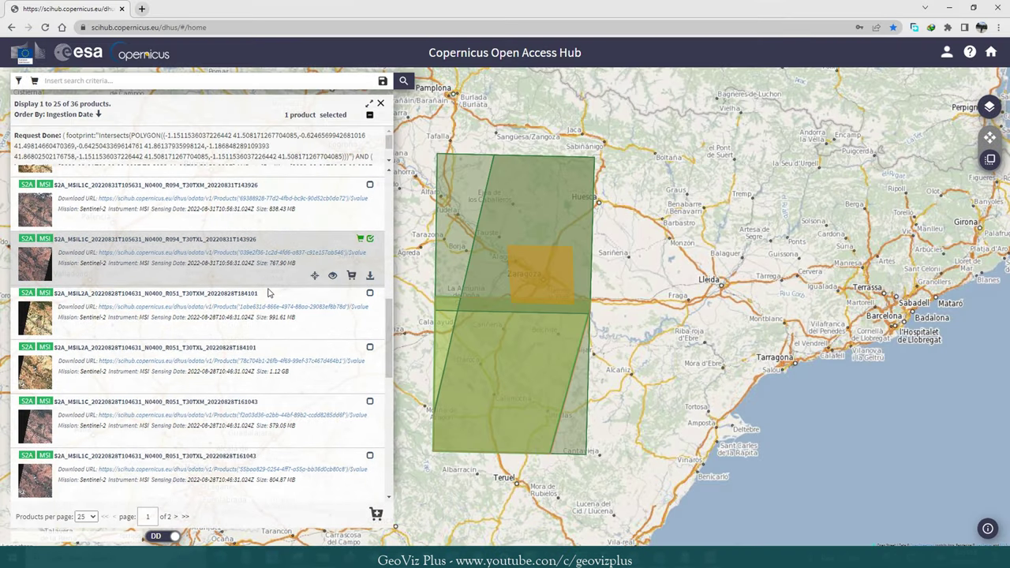
Go to the second page of results and check the date and cloud cover of S2A_MSIL1C_20220811T105631_N0400_R094_T30TXM_20220811T162332.
scroll(268, 293, down, 2)
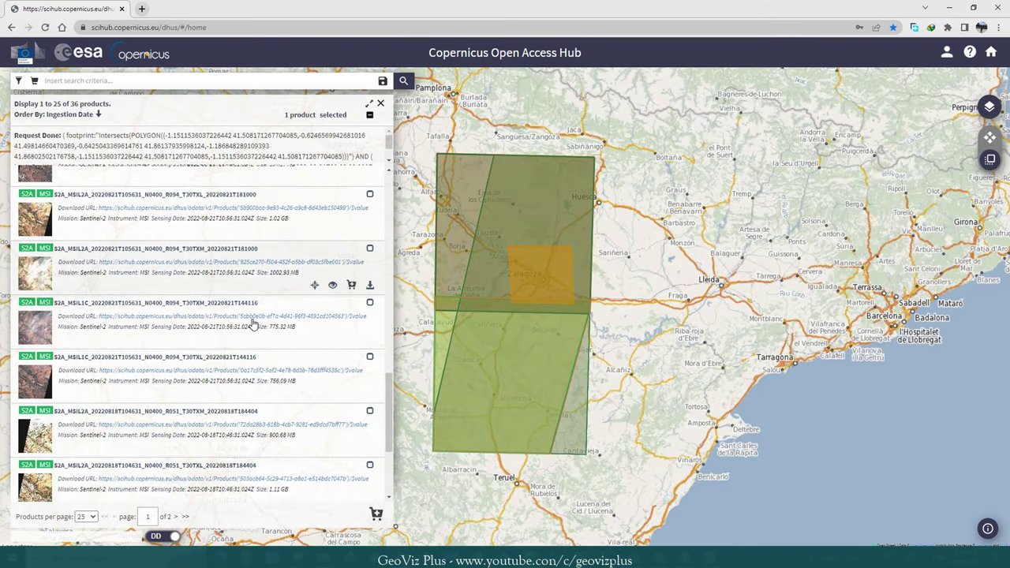
scroll(177, 488, down, 4)
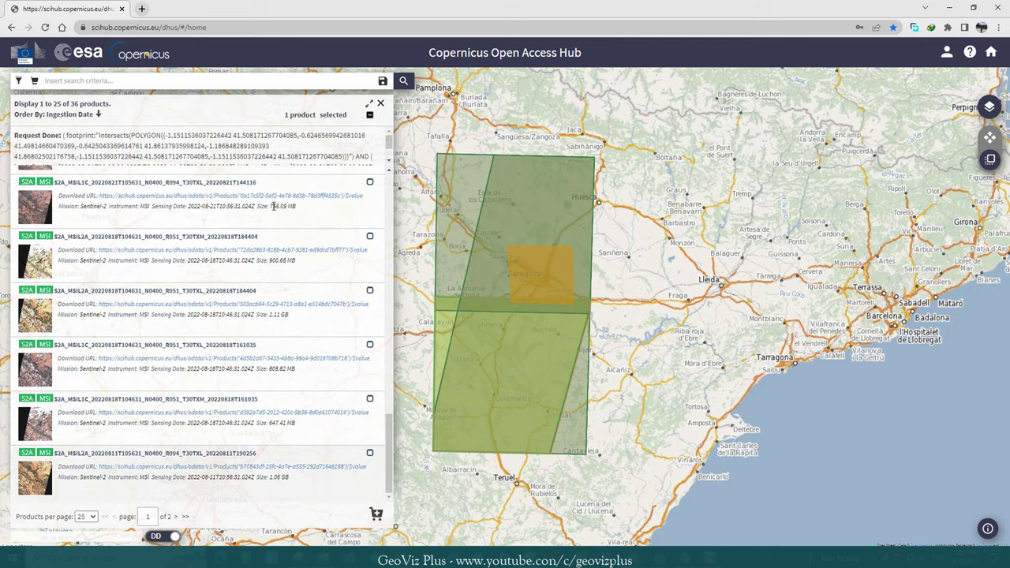
click(175, 516)
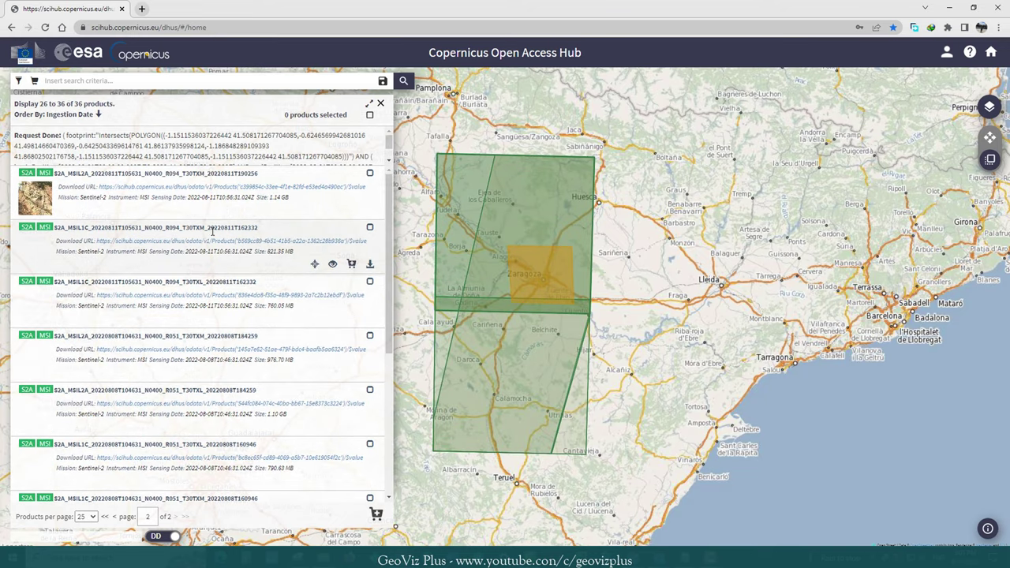
click(369, 227)
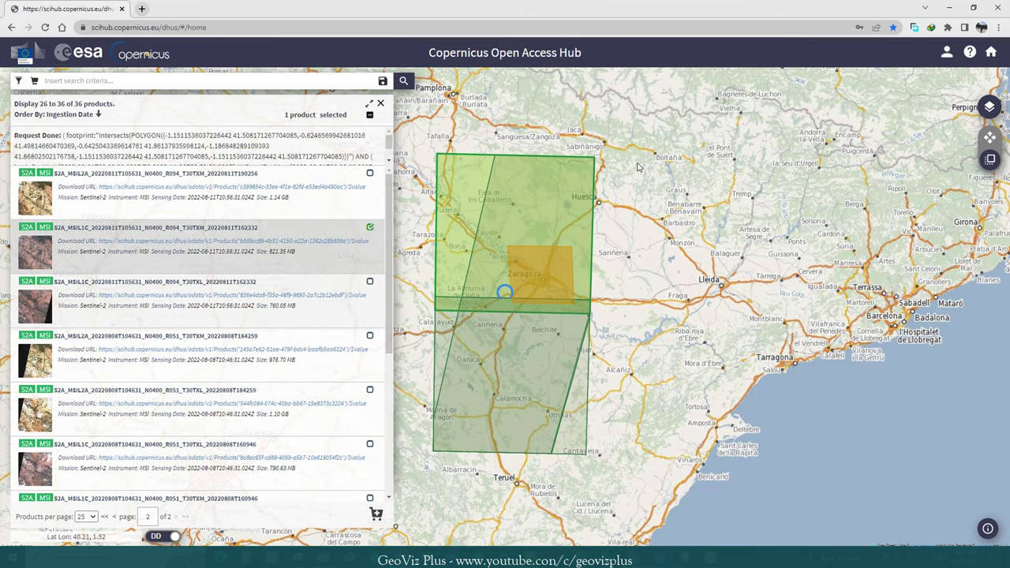
click(546, 275)
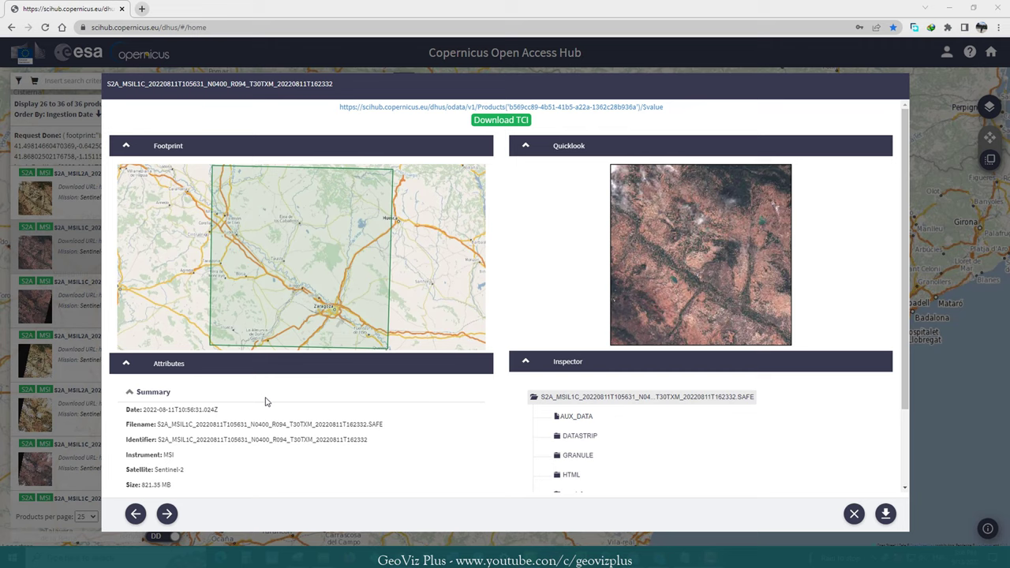
scroll(202, 430, down, 1)
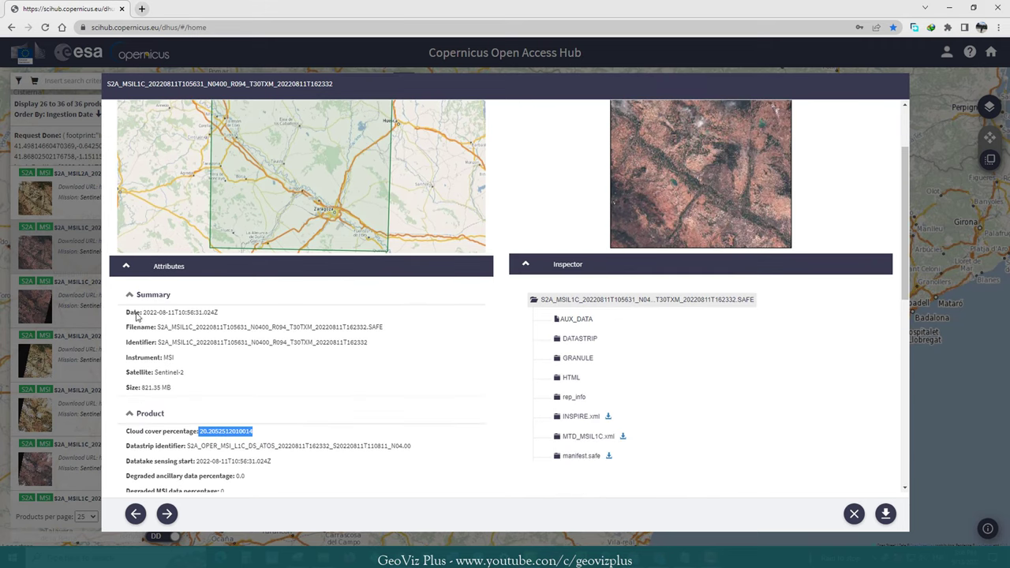
click(342, 324)
key(Escape)
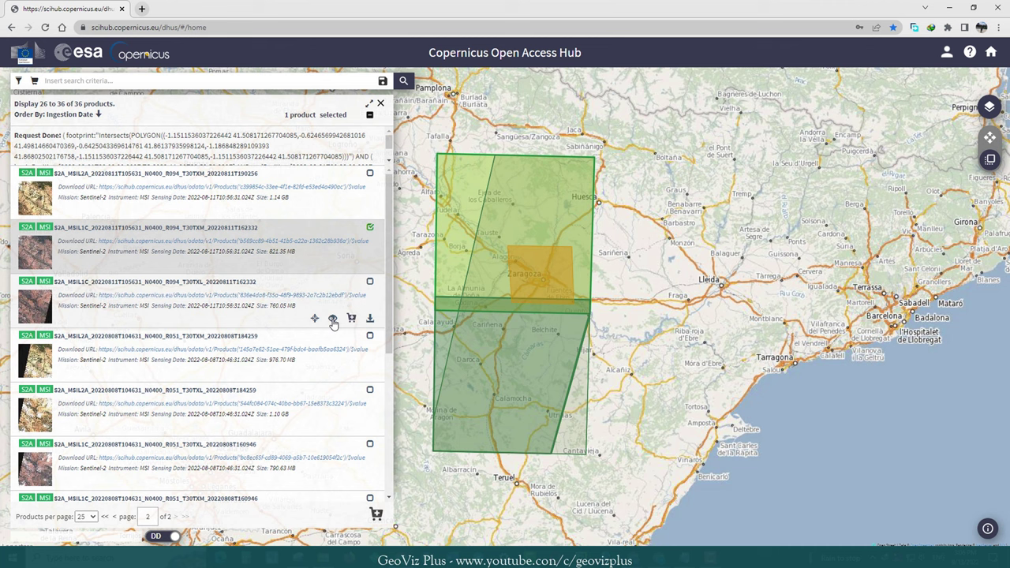
View the details and quicklook of S2A_MSIL1C_20220811T105631_N0400_R094_T30TXL_20220811T162332.
click(334, 324)
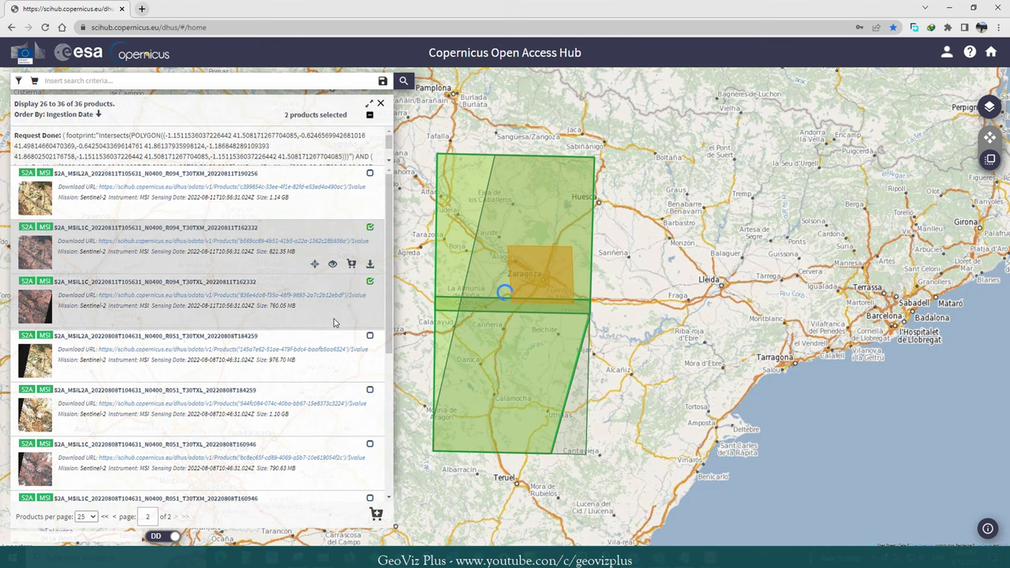
click(332, 318)
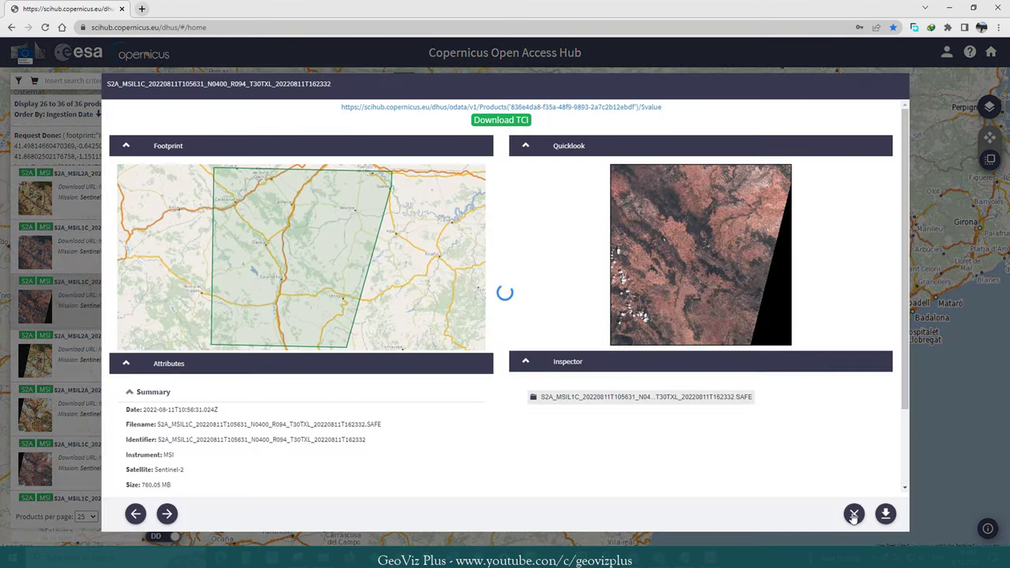
Close the product details, open the cart and compare its entries with the snip to locate the T30TXL_20220831T143926 product.
key(Escape)
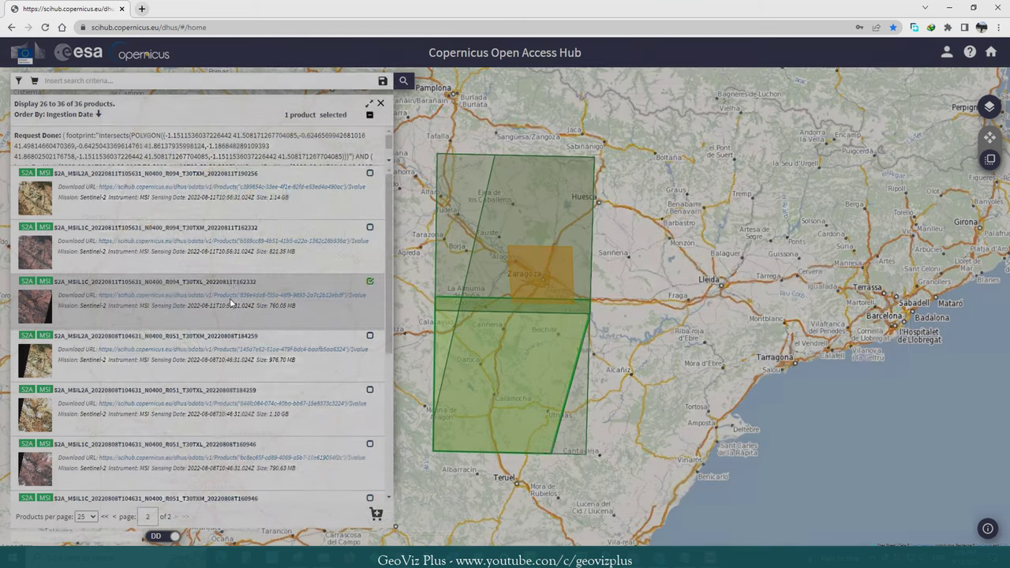
click(193, 311)
scroll(204, 339, down, 5)
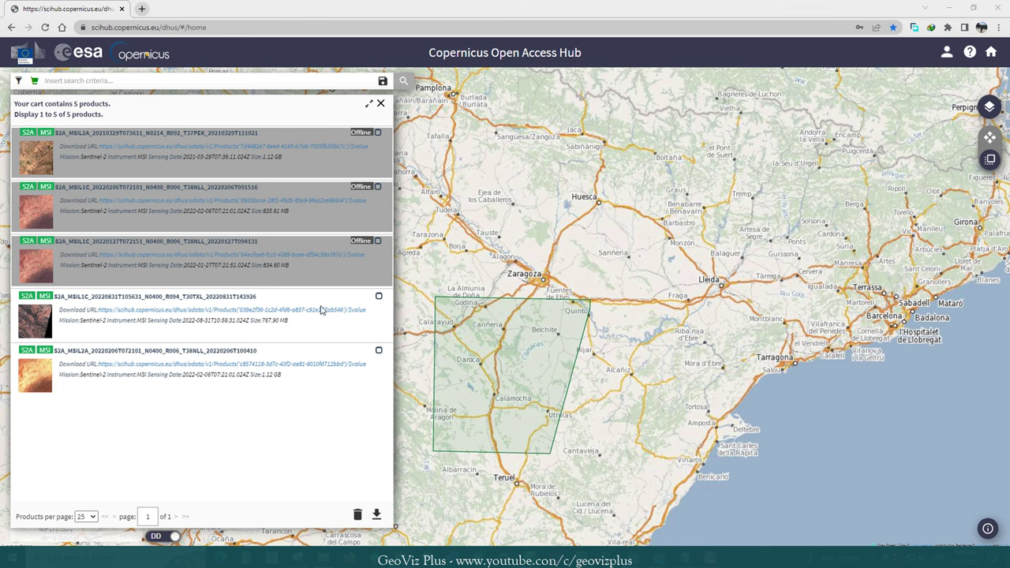
key(alt+Tab)
drag(318, 405, 339, 336)
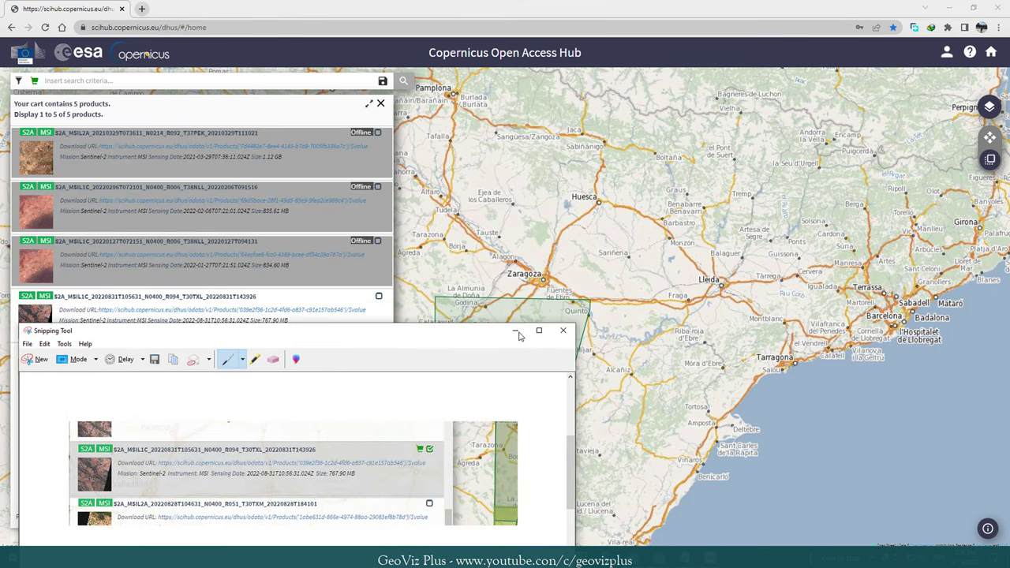
Download S2A_MSIL1C_20220831T105631_N0400_R094_T30TXL_20220831T143926.zip from the cart into a new IMG folder in E:\Workspace\SENTINEL.
click(173, 313)
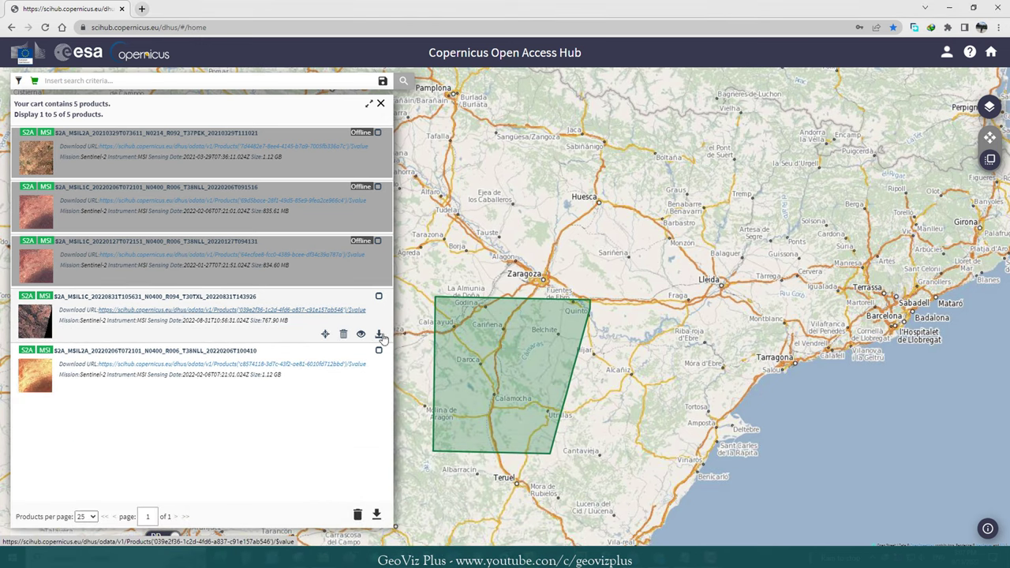
click(378, 335)
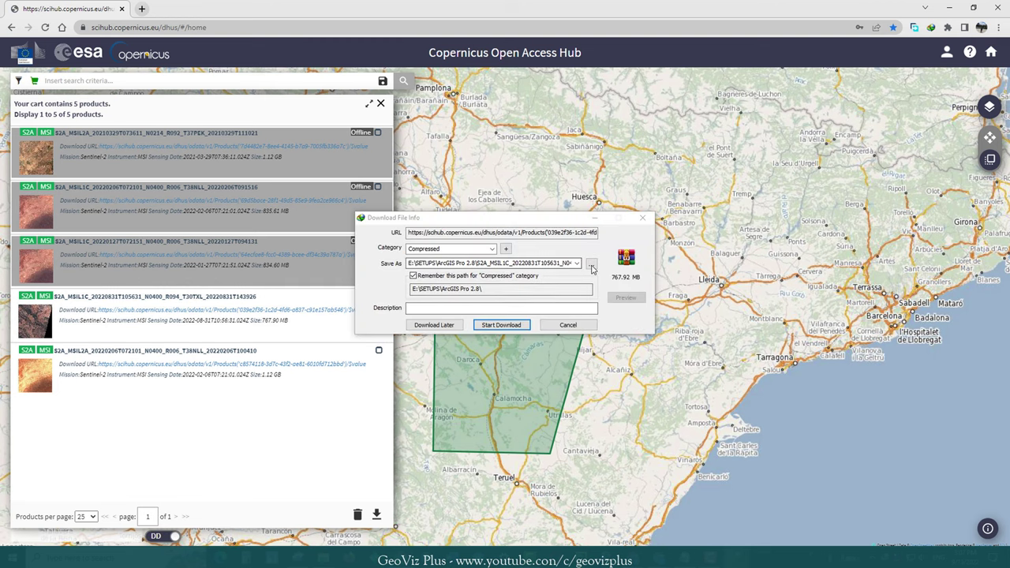
click(591, 263)
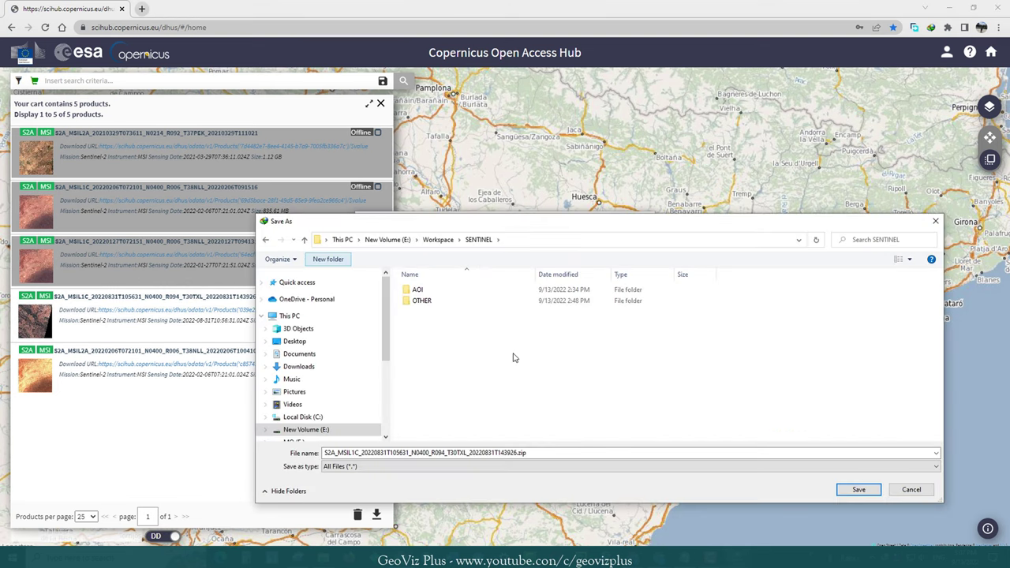
click(856, 490)
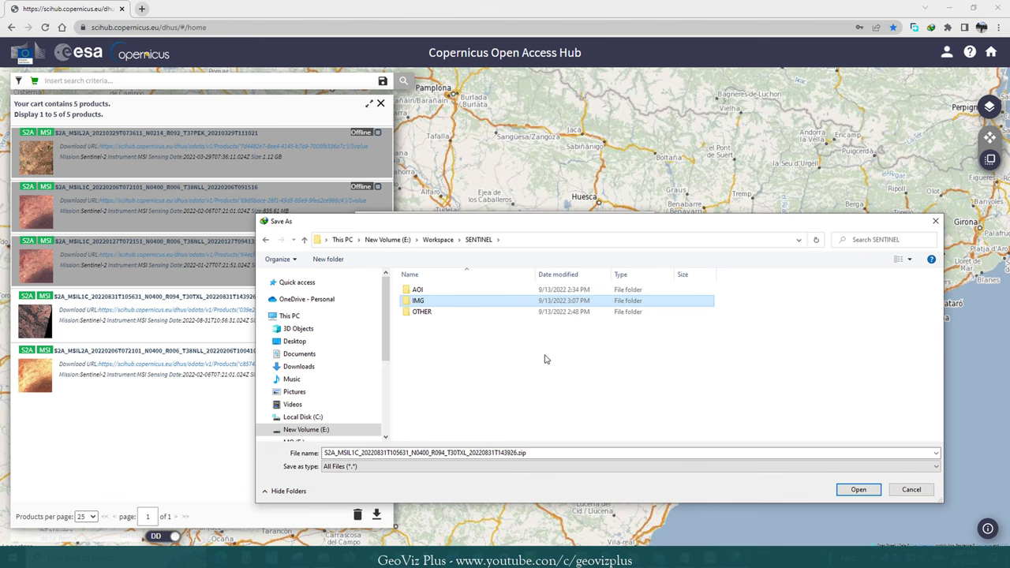
key(Return)
click(501, 324)
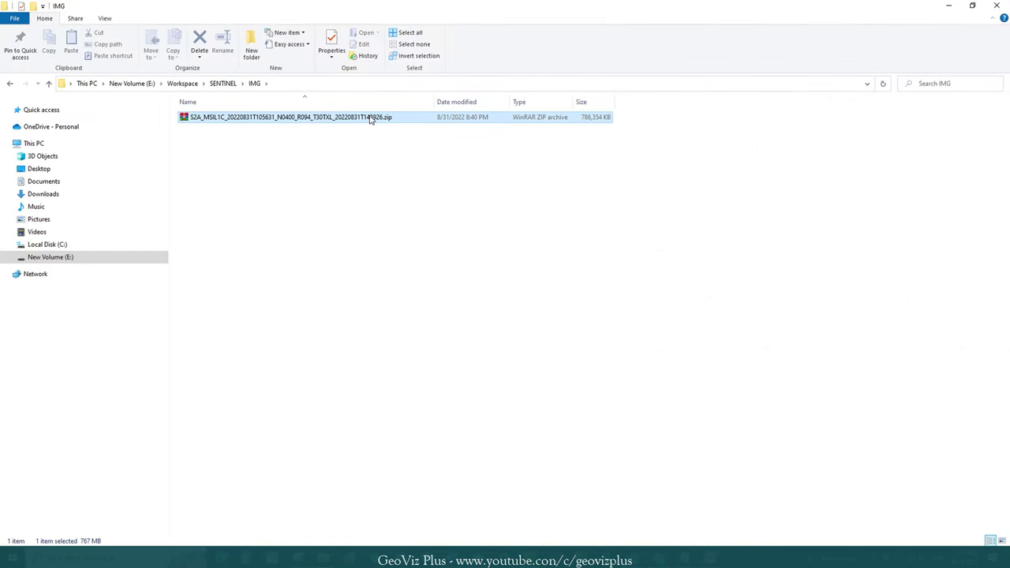
Extract the downloaded Sentinel-2 zip archive inside the IMG folder.
right_click(371, 118)
click(418, 181)
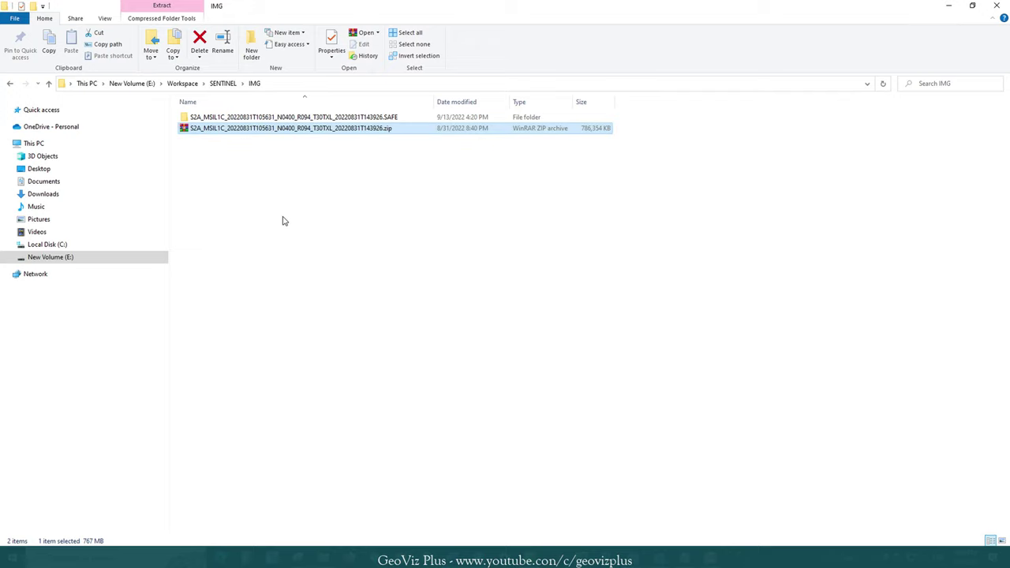
click(296, 151)
Open the IMG_DATA folder inside the extracted .SAFE product's GRANULE\L1C_T30TXL_A037557_20220831T105849 folder.
double_click(314, 118)
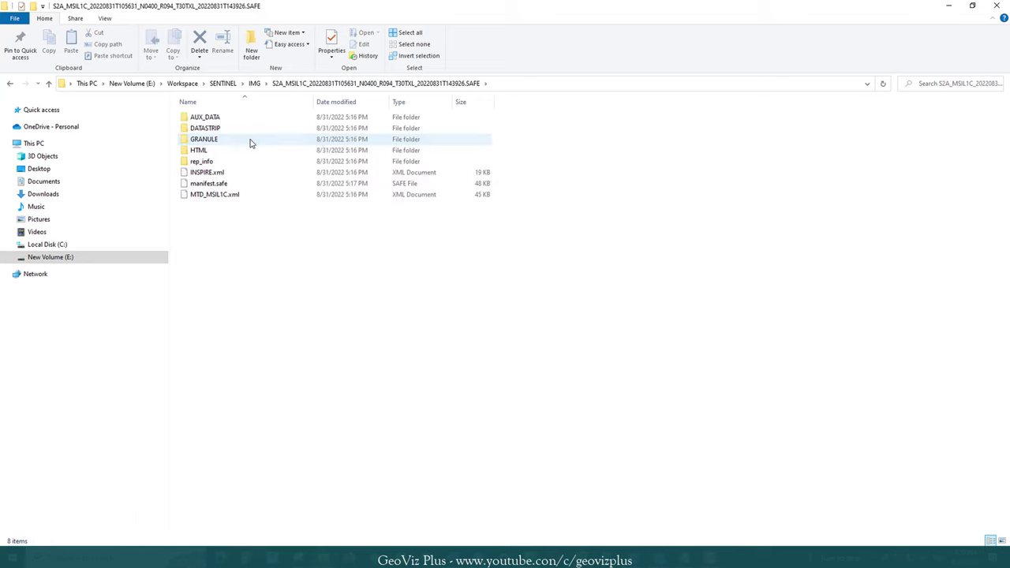
click(251, 142)
double_click(263, 142)
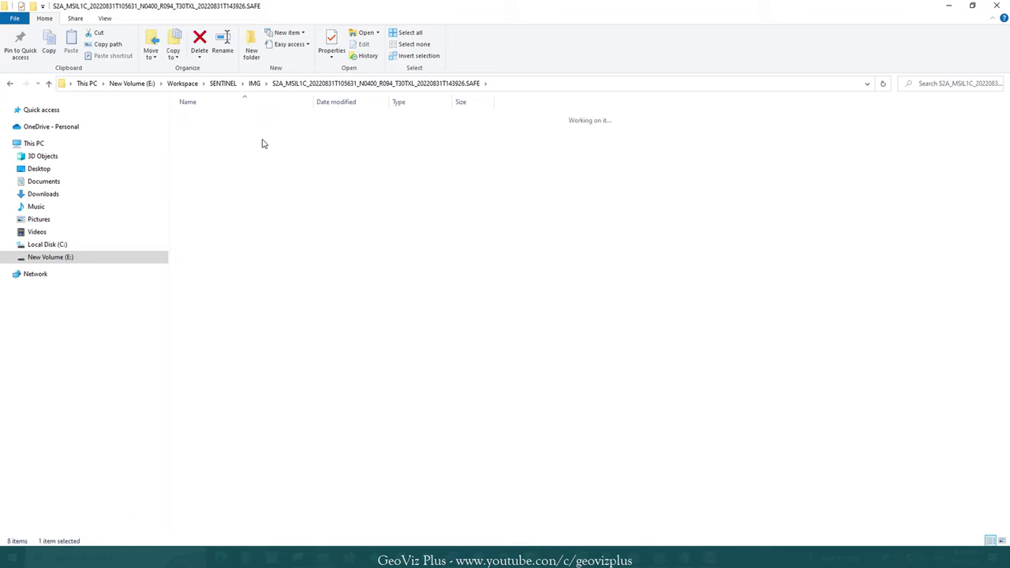
double_click(280, 119)
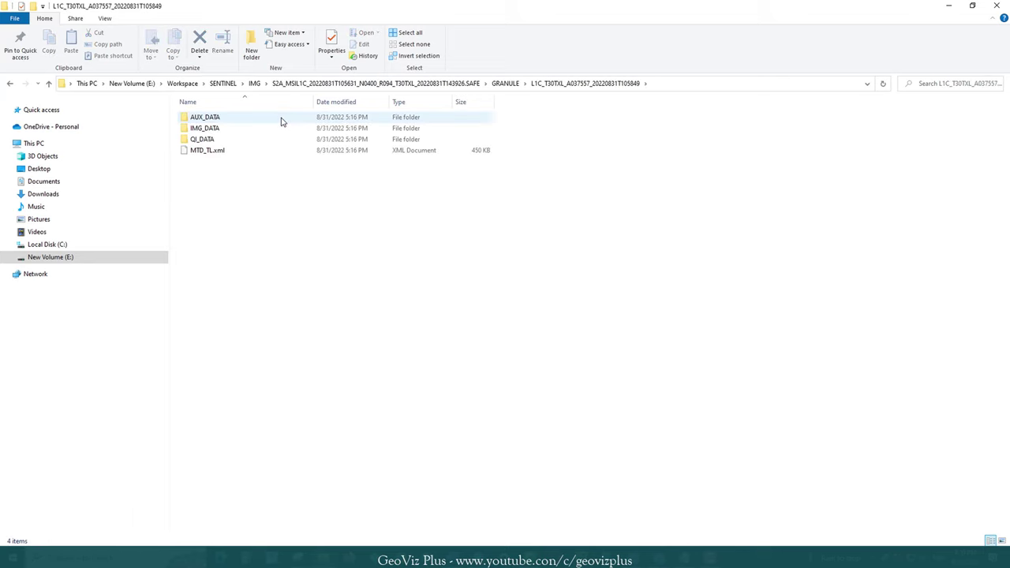
double_click(282, 131)
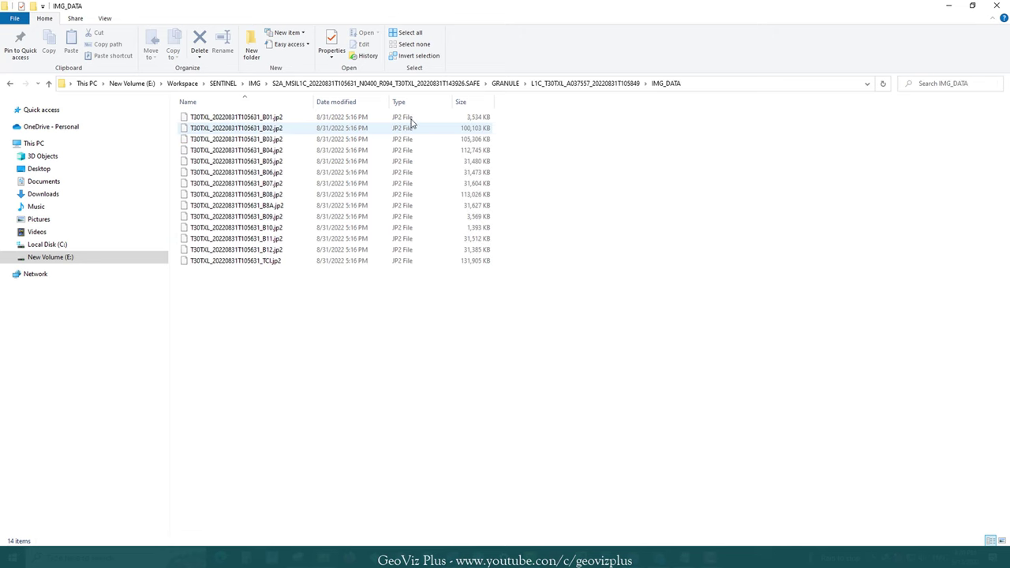
Look over the B01, B02 and B03 band files and check the Sentinel-2 bands reference table.
click(267, 120)
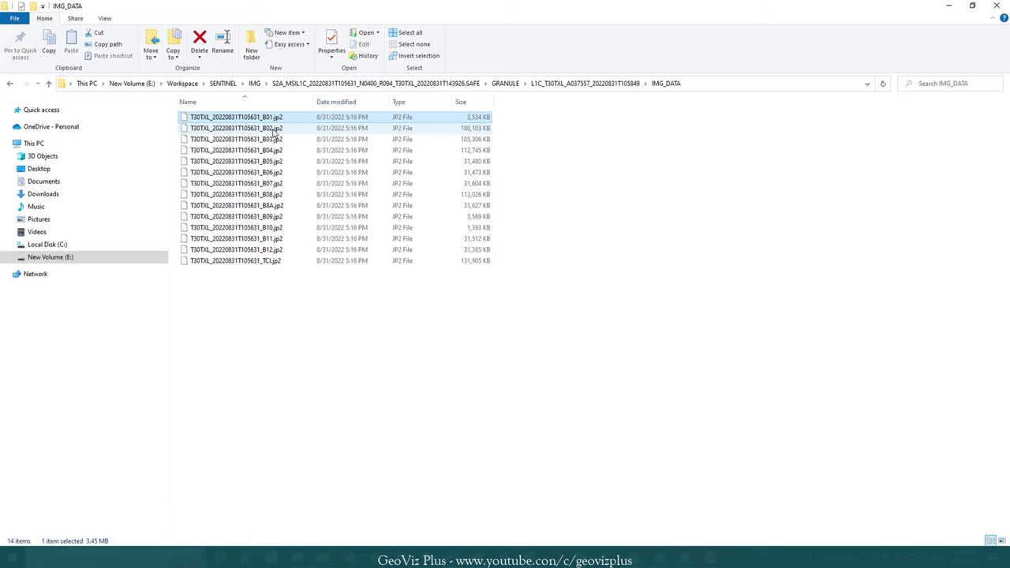
click(273, 129)
click(278, 140)
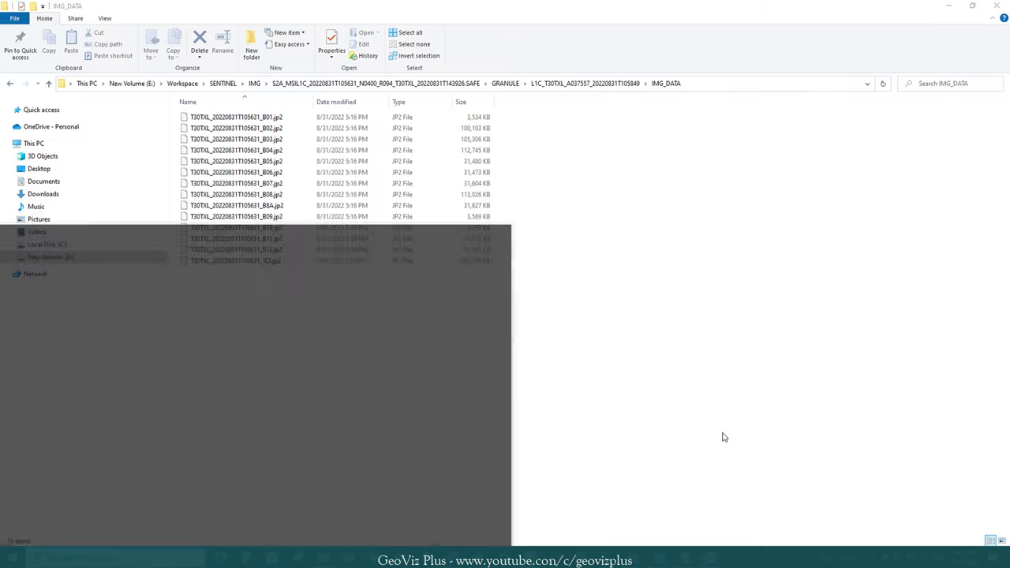
Launch ArcMap 10.8.1 and copy the path of the IMG_DATA folder.
key(super)
text(arc)
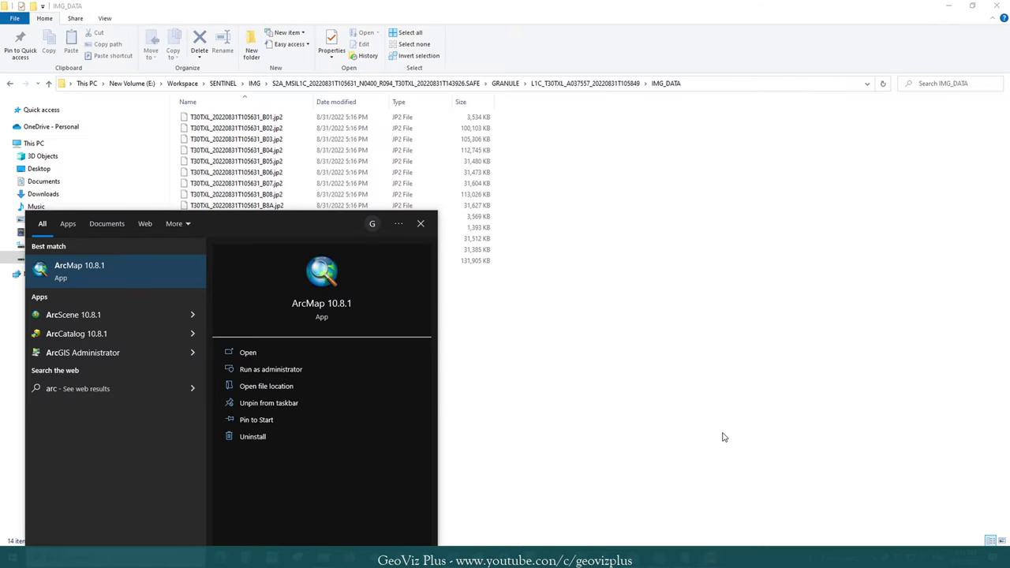
click(724, 437)
click(725, 83)
right_click(725, 82)
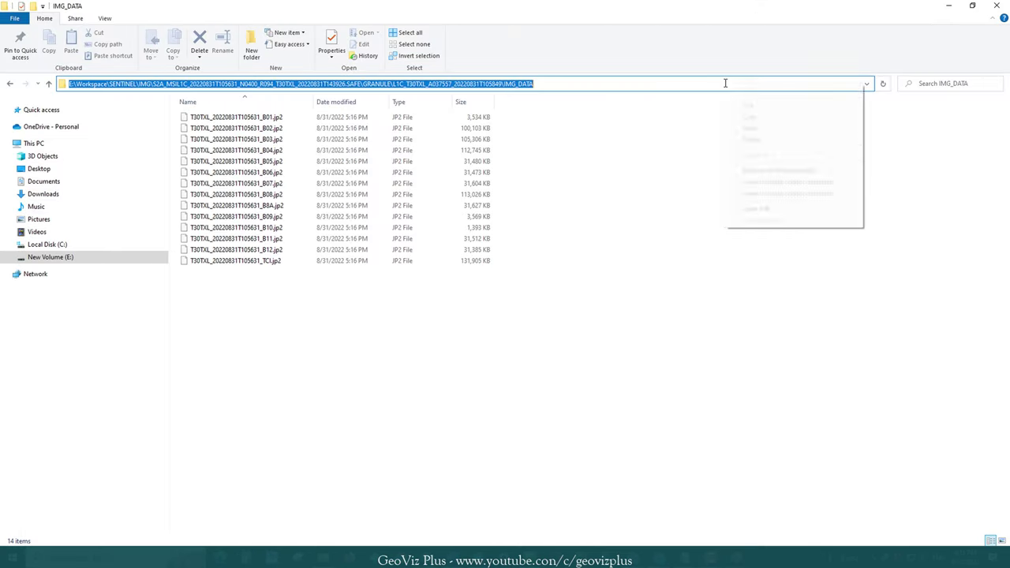
click(746, 117)
click(692, 187)
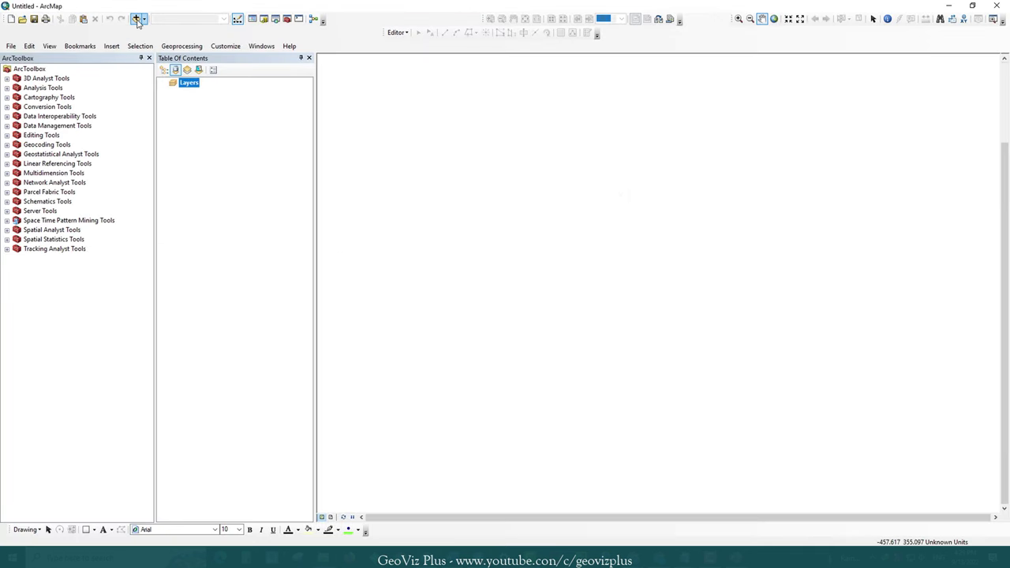
Add the T30TXL_20220831T105631 band rasters B08, B04 and B03 from the IMG_DATA folder to the ArcMap map.
click(137, 18)
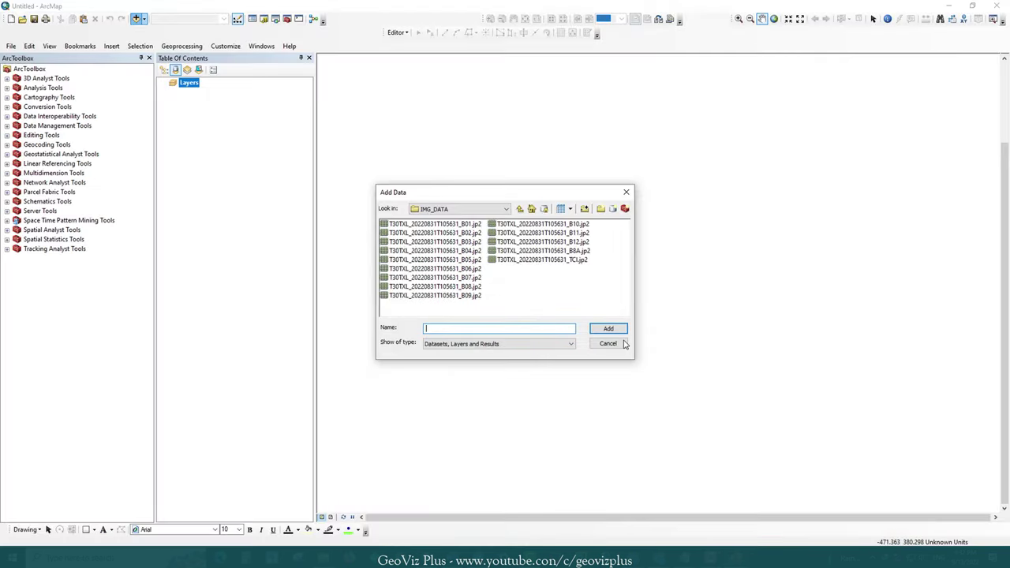
click(461, 287)
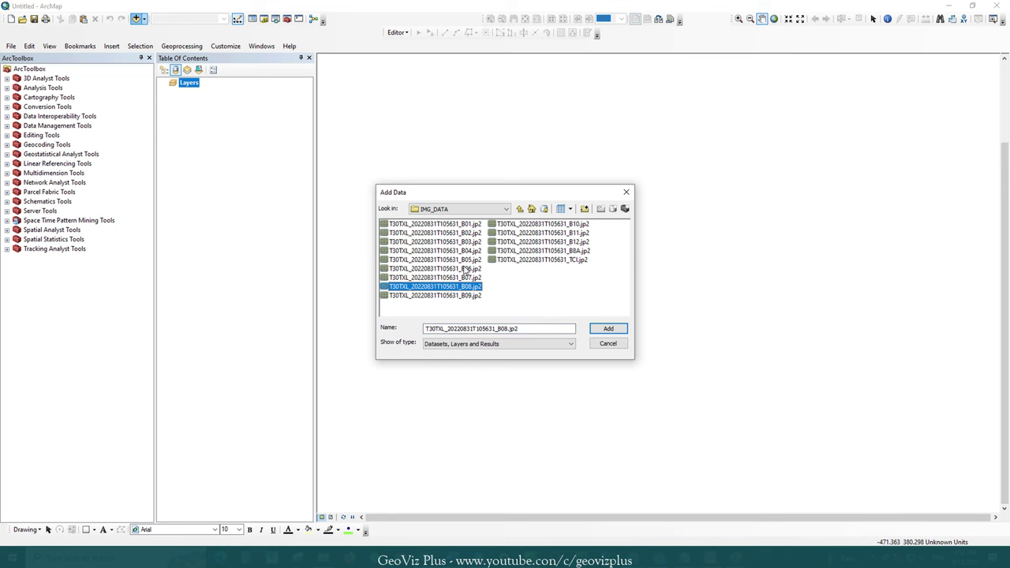
ctrl+click(469, 251)
ctrl+click(458, 242)
click(607, 329)
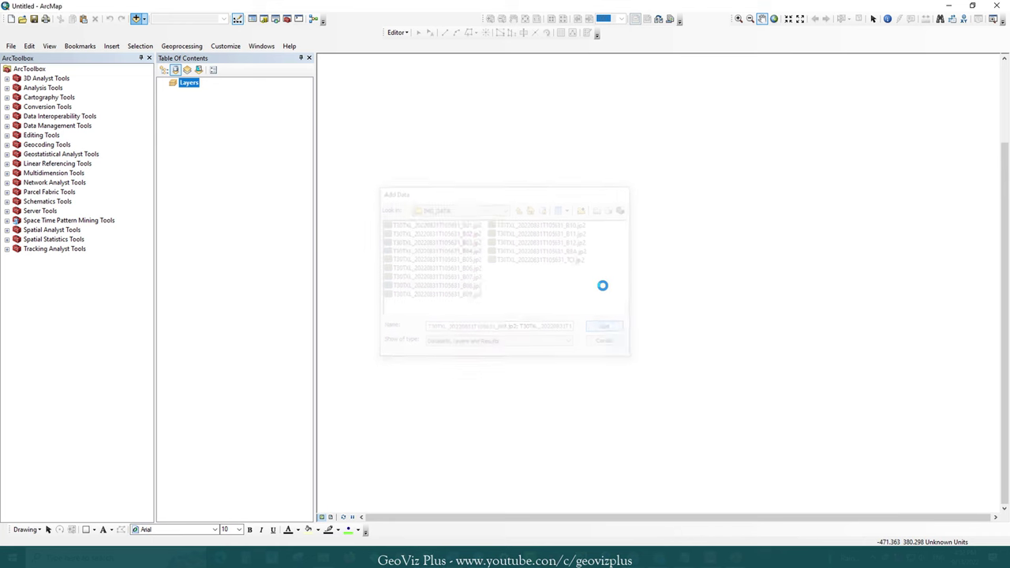
click(266, 302)
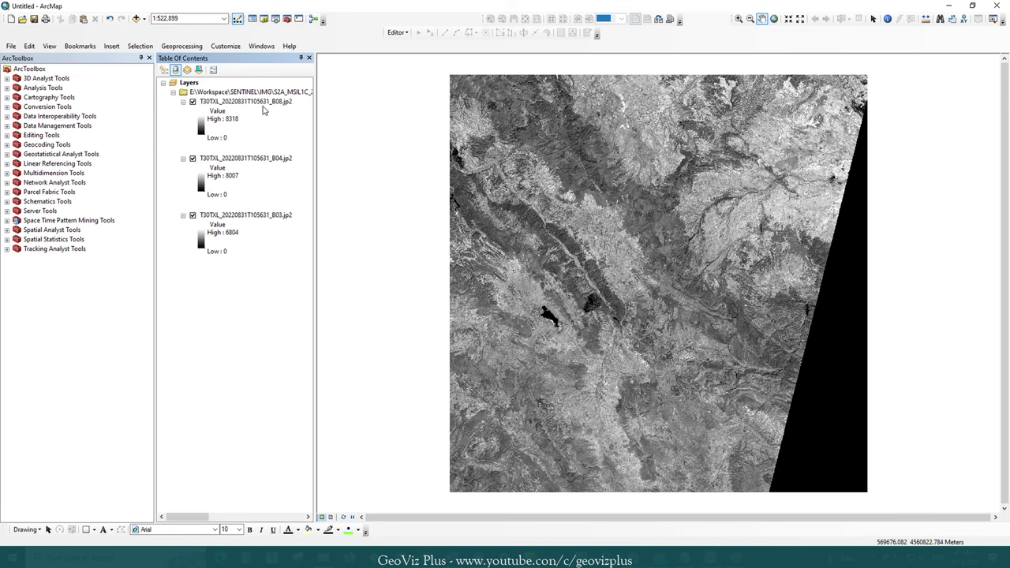
List the layers by drawing order and select the B08, B04 and B03 layers.
click(149, 58)
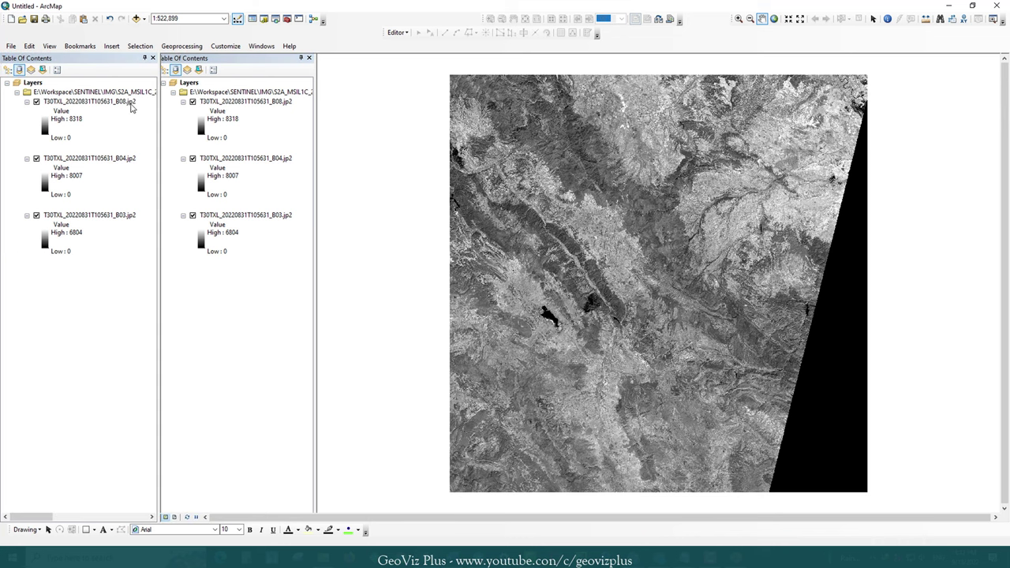
click(7, 70)
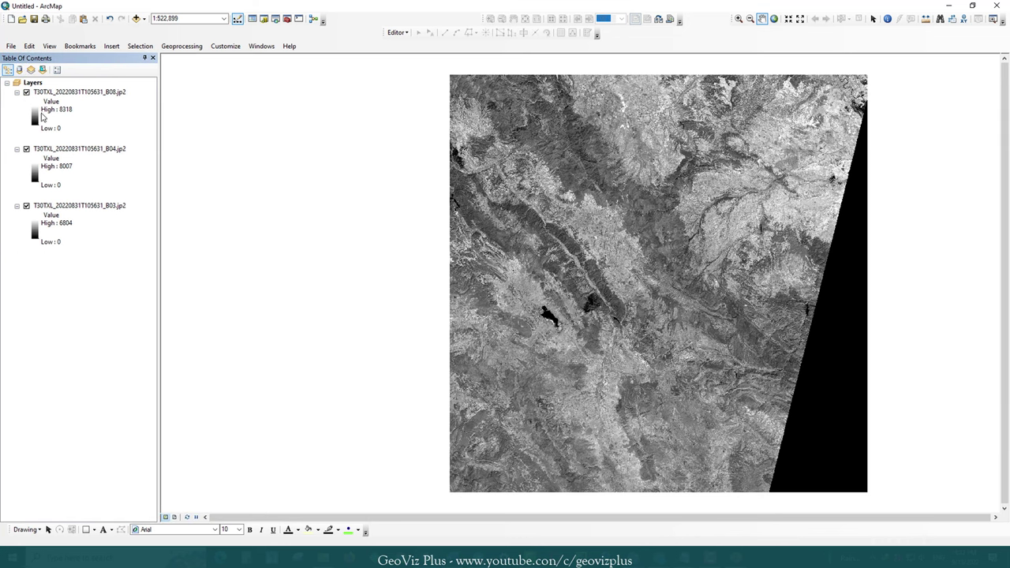
click(100, 96)
shift+click(96, 153)
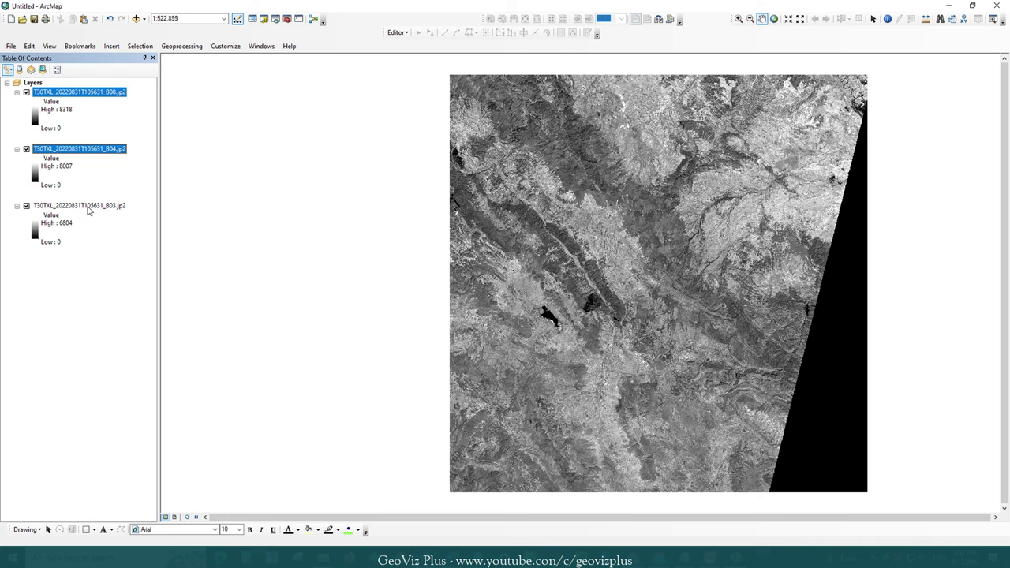
shift+click(89, 207)
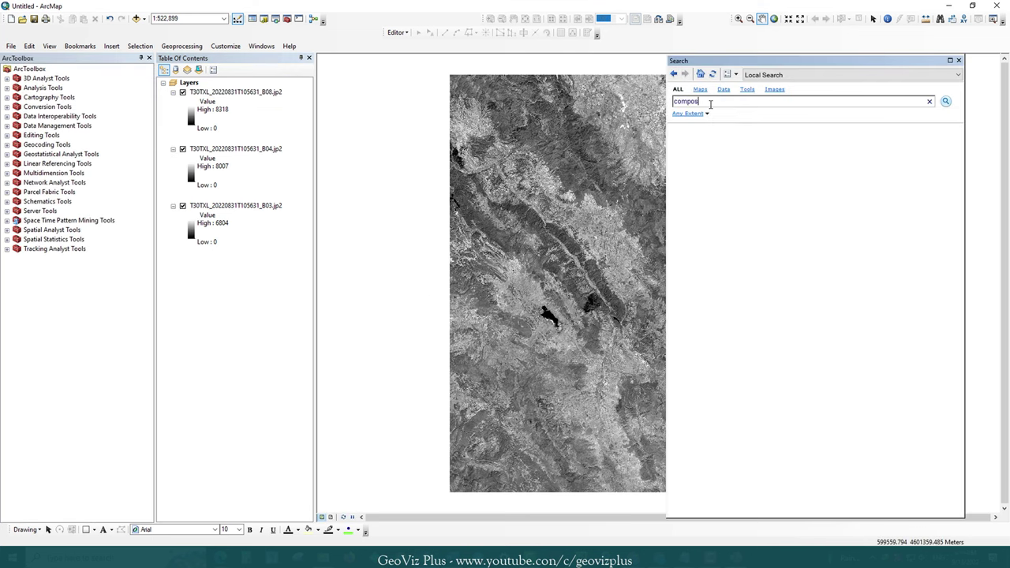
Find the Composite Bands tool by searching "composite band" and add B08, B04 and B03, in that order, as its input rasters.
key(Return)
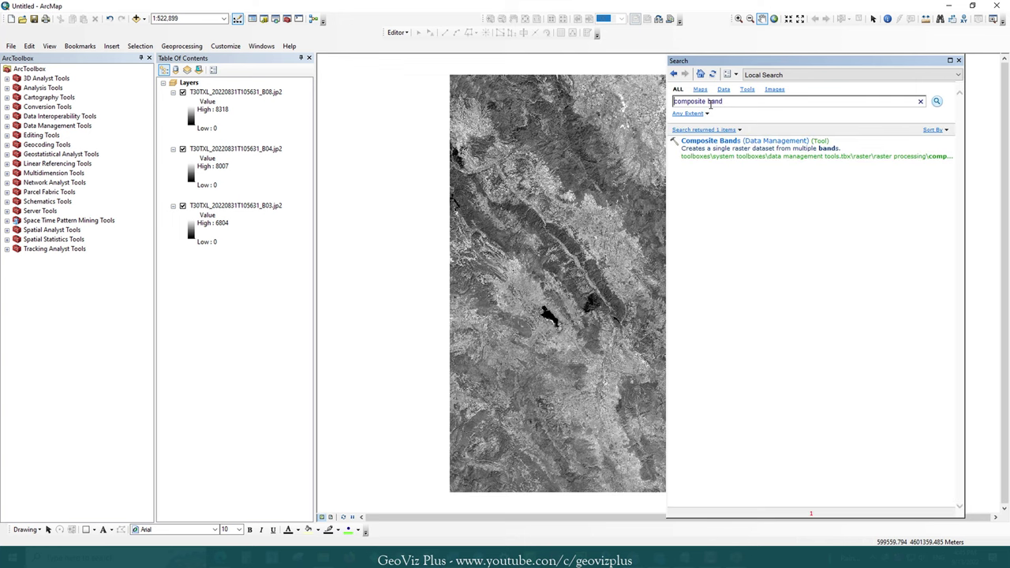
click(733, 142)
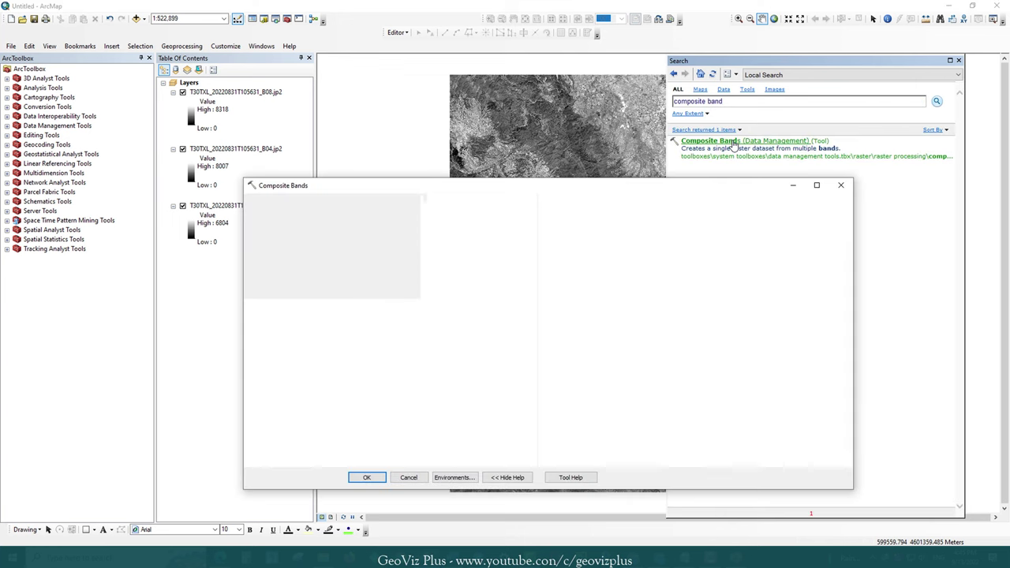
click(498, 217)
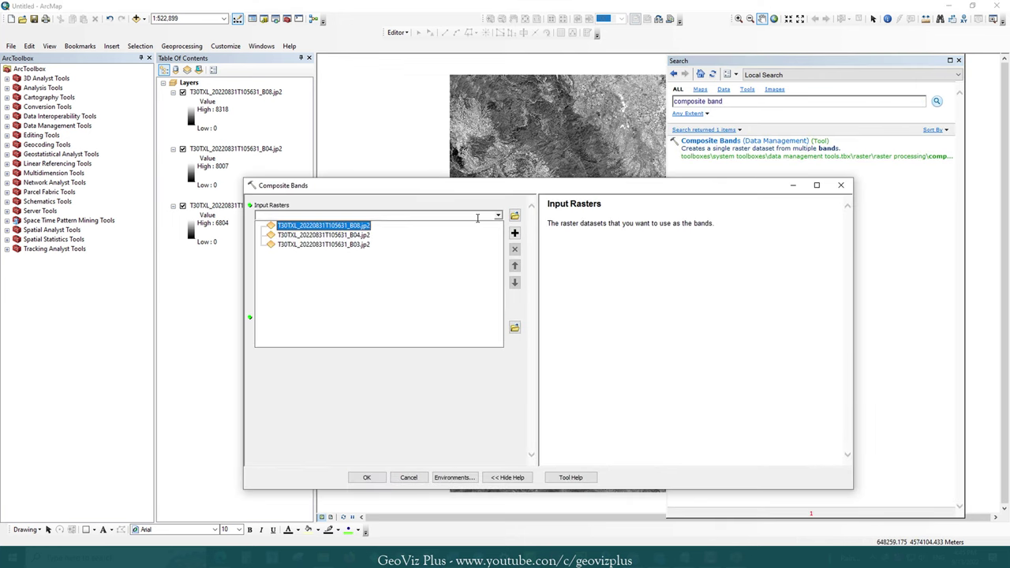
click(357, 228)
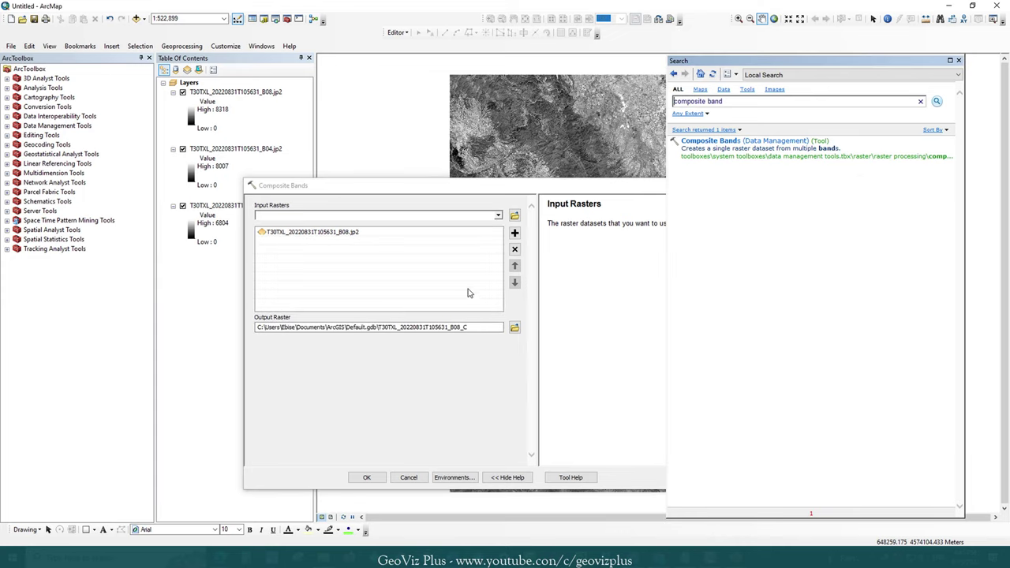
click(498, 216)
click(359, 236)
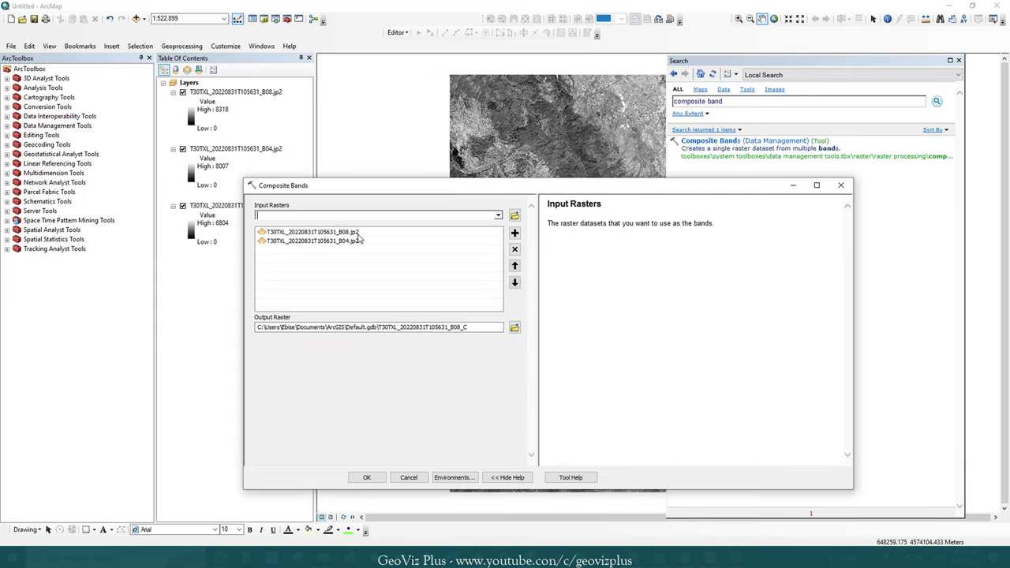
click(498, 216)
click(360, 245)
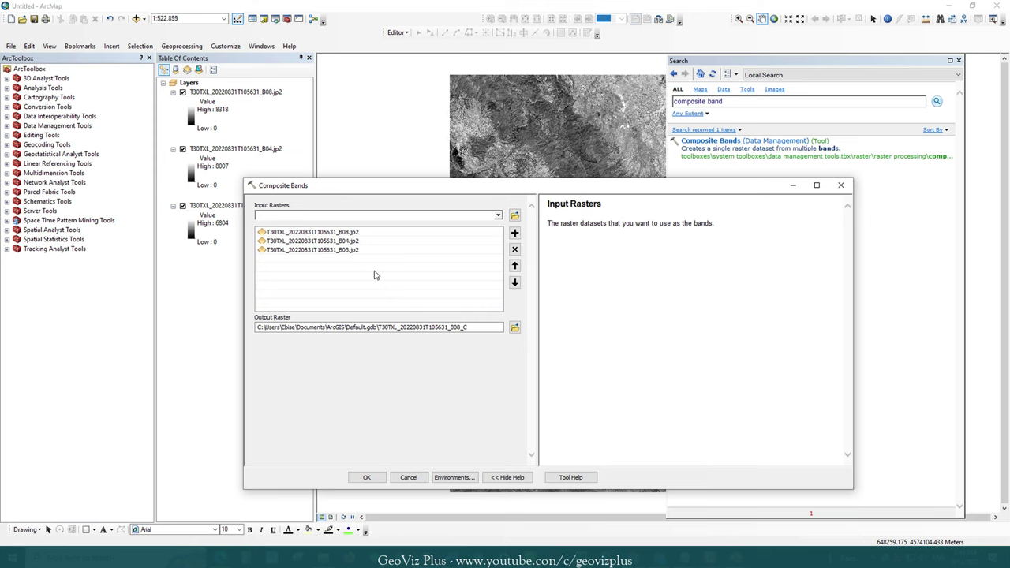
Create a folder named BAND CONBINATION in E:\Workspace\SENTINEL for the output raster, open it and select its path.
click(514, 328)
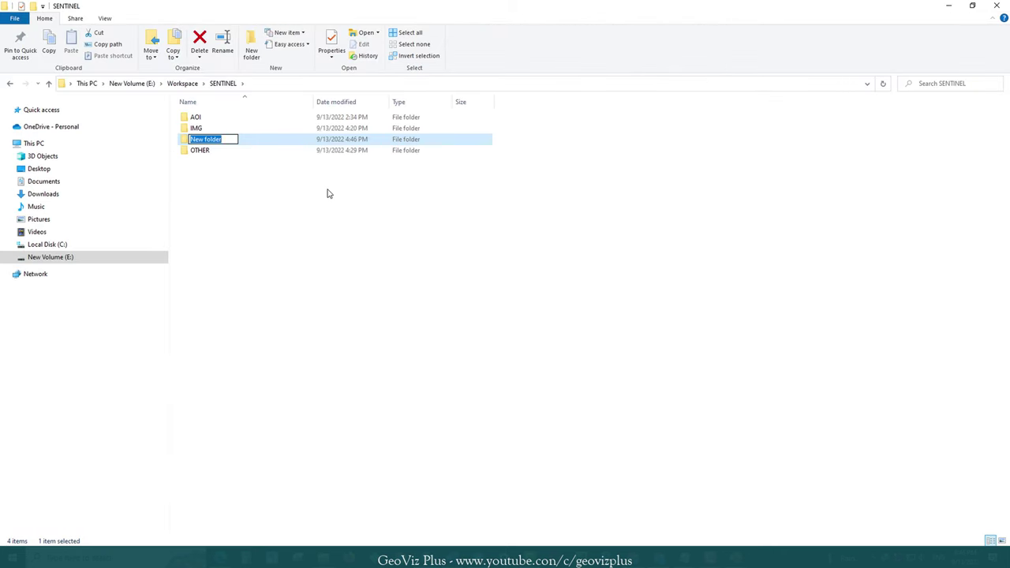
text(BAND CONV)
text(BINATION)
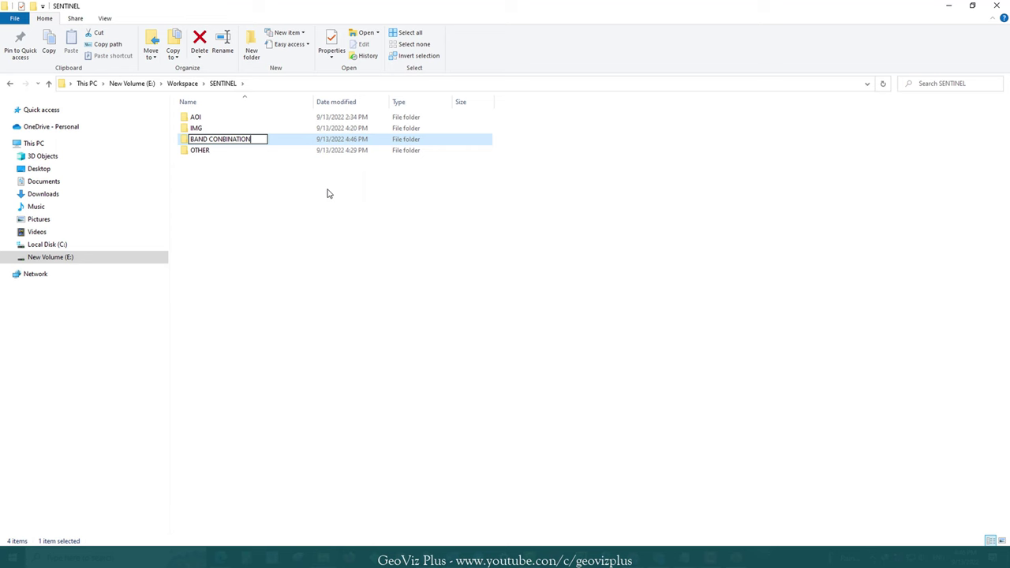
key(Return)
key(Return)
click(418, 84)
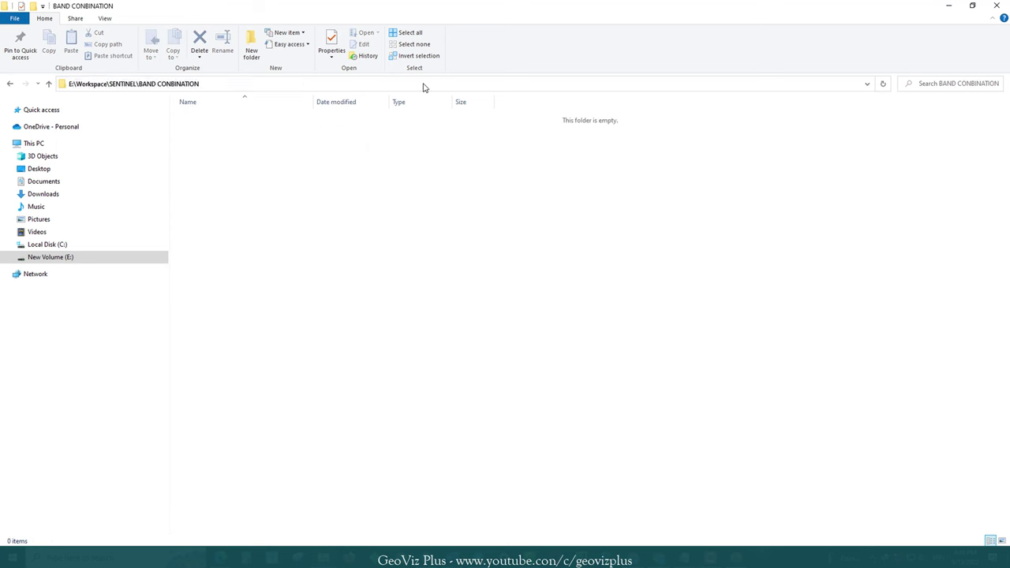
Try to run Composite Bands with the output raster named FALSE_COLOR_IR in E:\Workspace\SENTINEL\BAND CONBINATION.
right_click(422, 84)
click(449, 118)
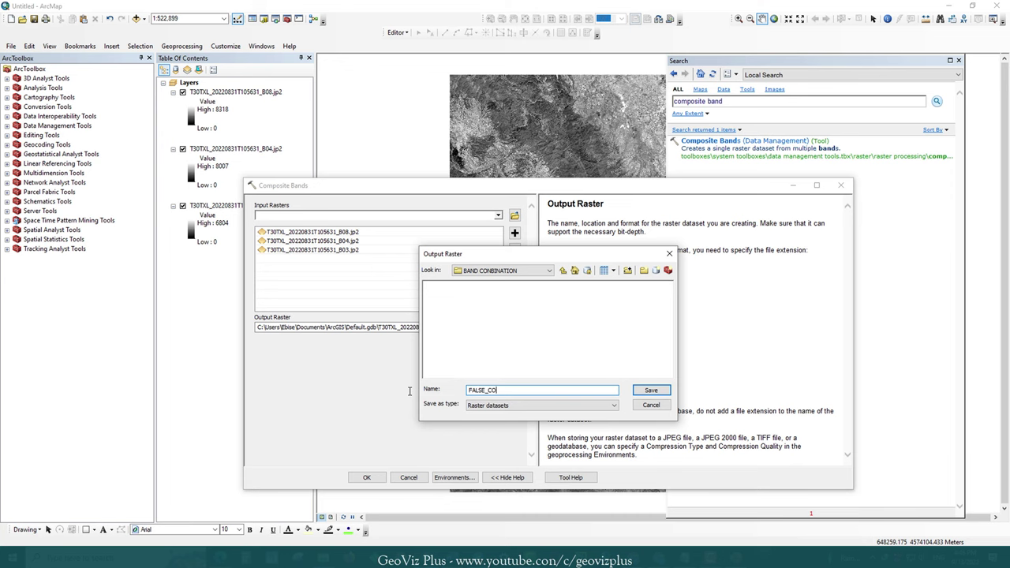
key(Return)
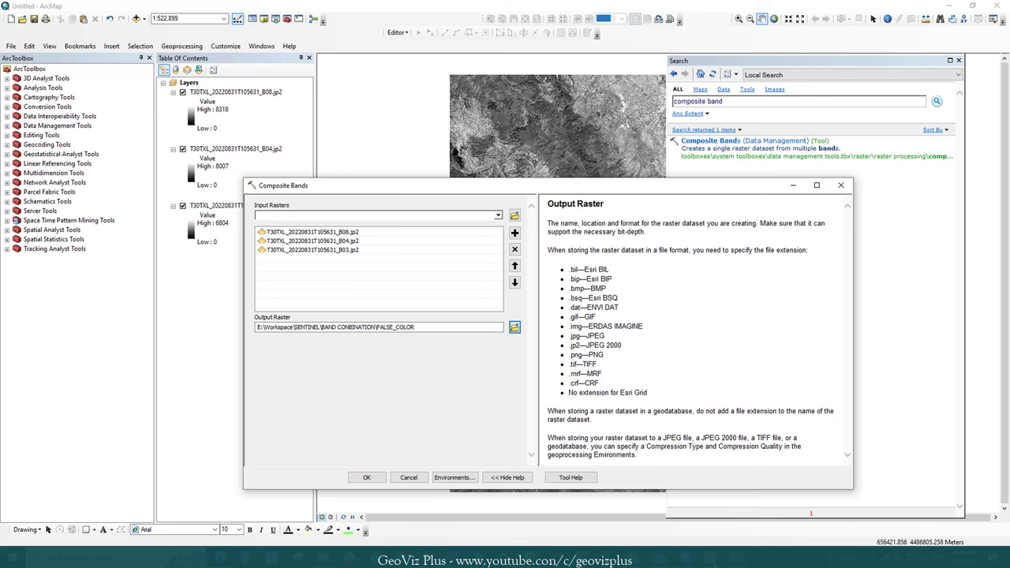
click(429, 327)
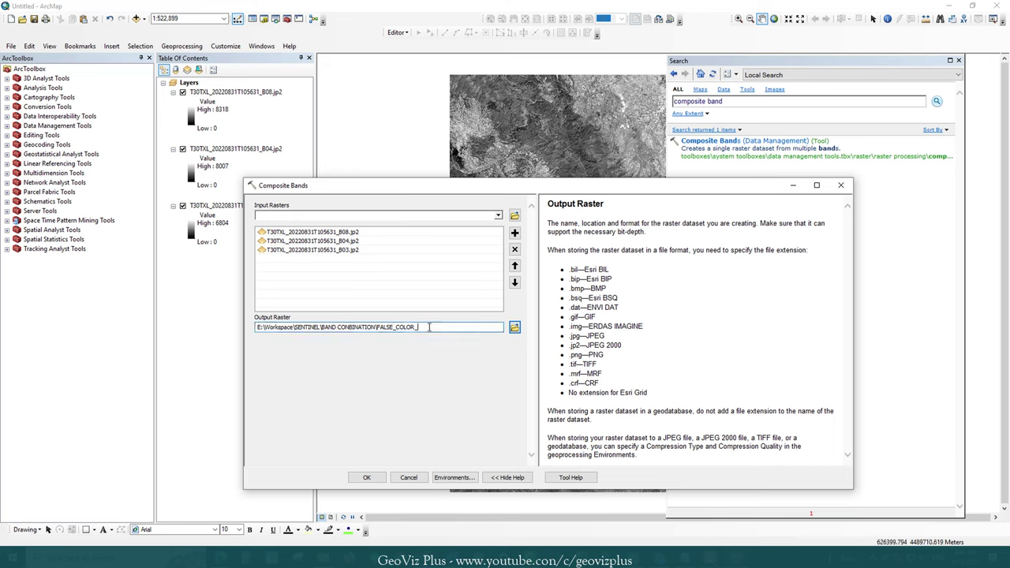
click(368, 477)
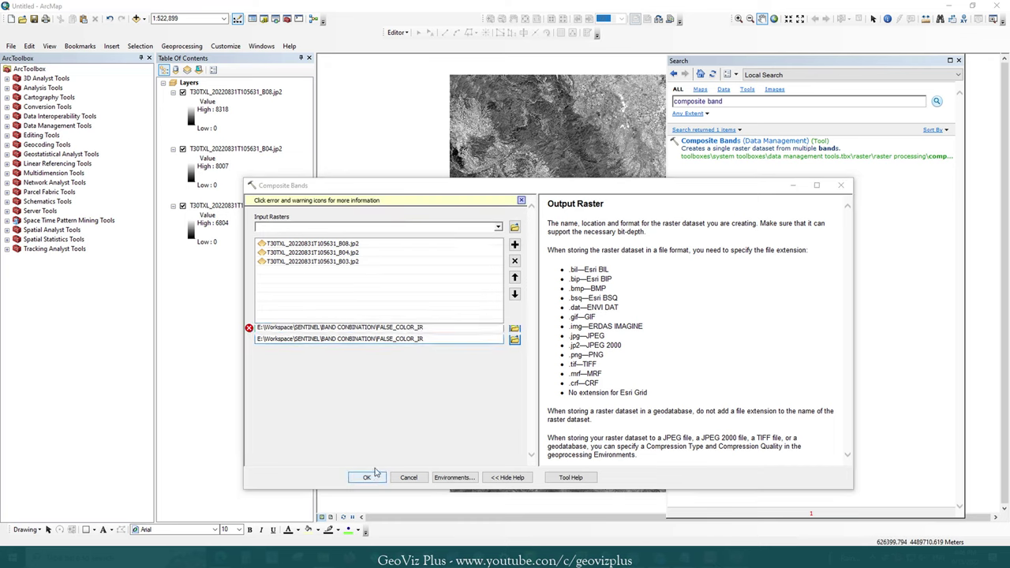
click(587, 317)
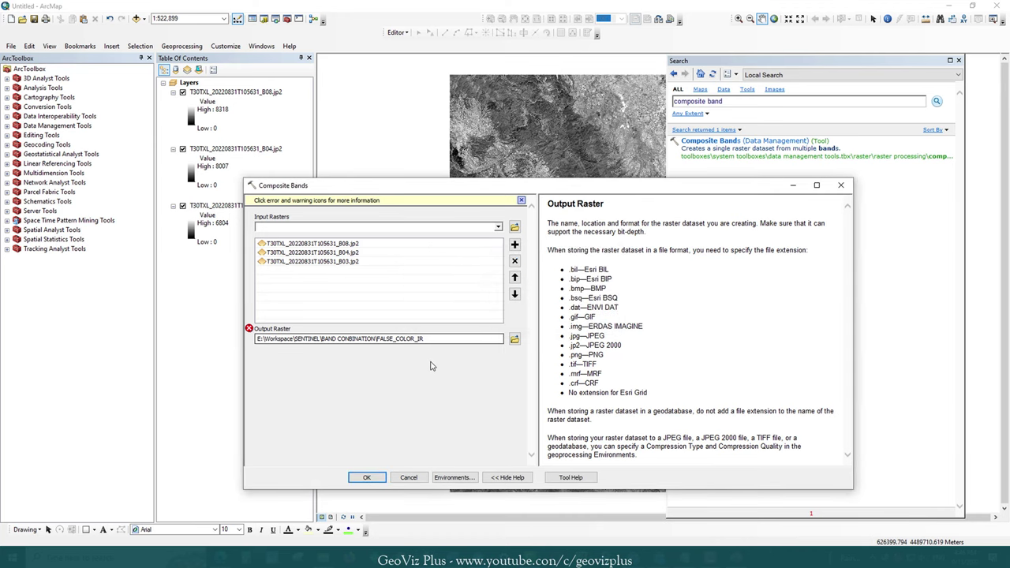
key(Escape)
click(248, 295)
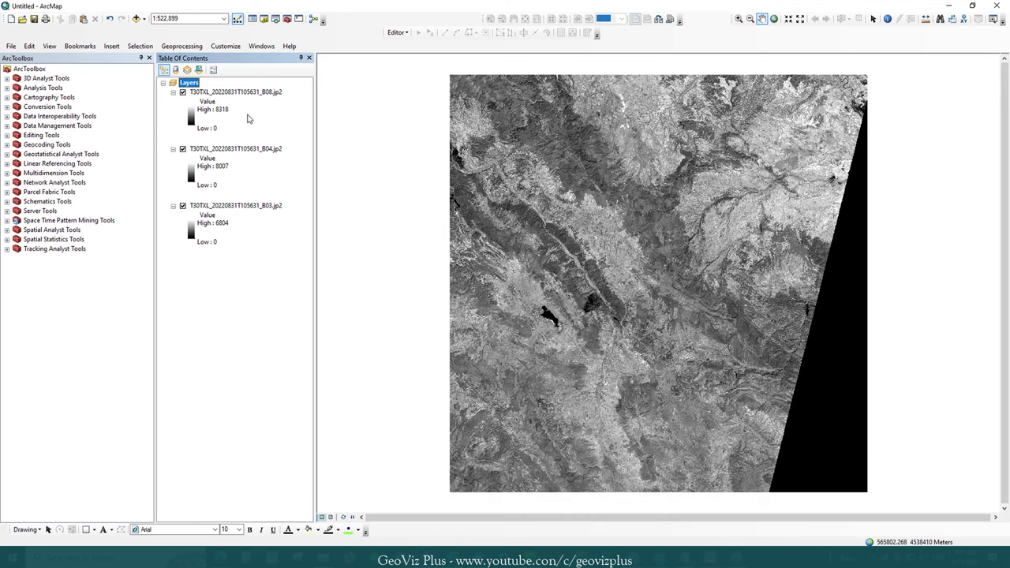
Open the raster data export for the B08 layer and set its output format to IMAGINE Image.
click(246, 94)
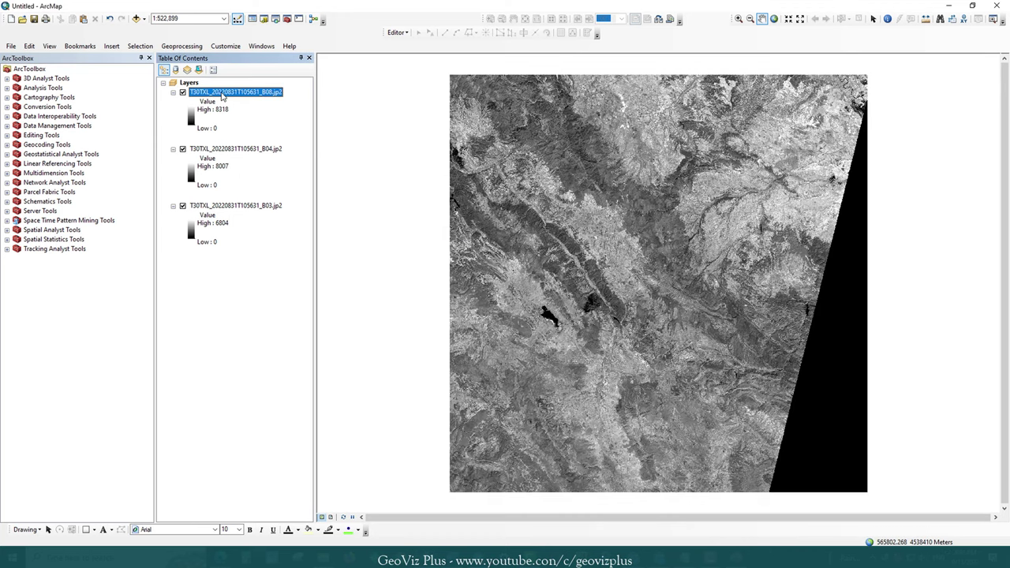
right_click(223, 96)
mouse_move(304, 198)
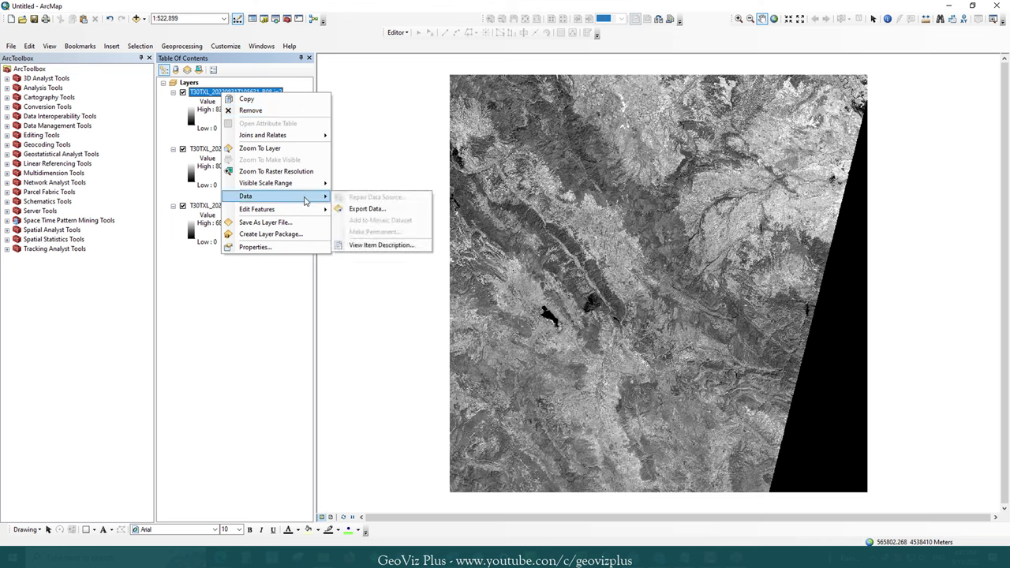
click(368, 209)
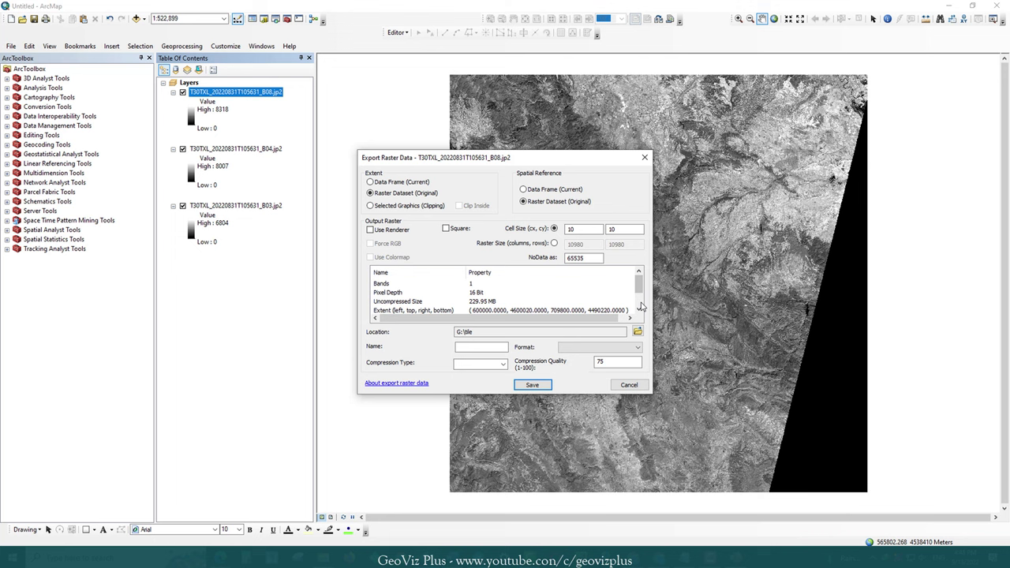
scroll(641, 307, down, 1)
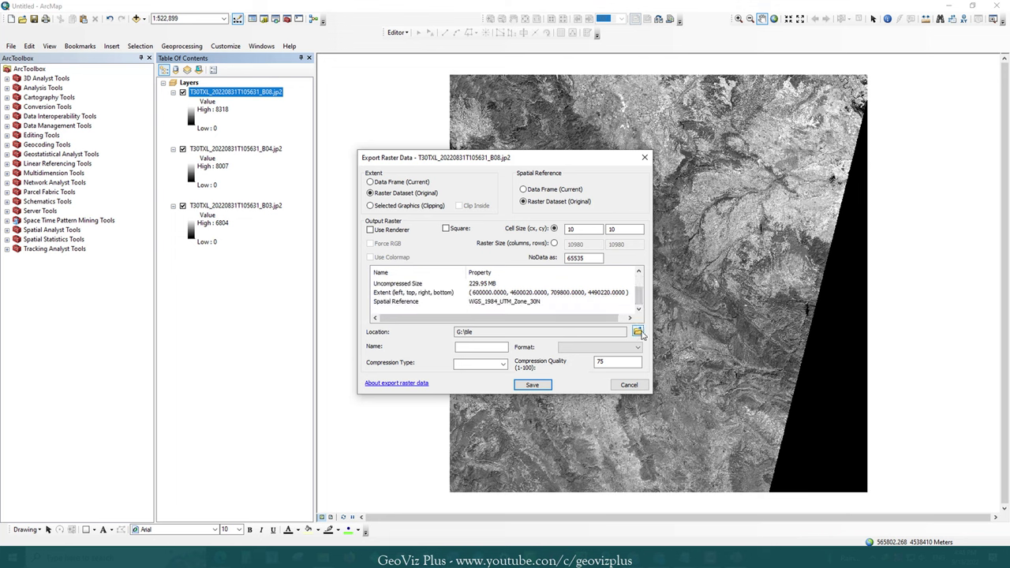
click(600, 347)
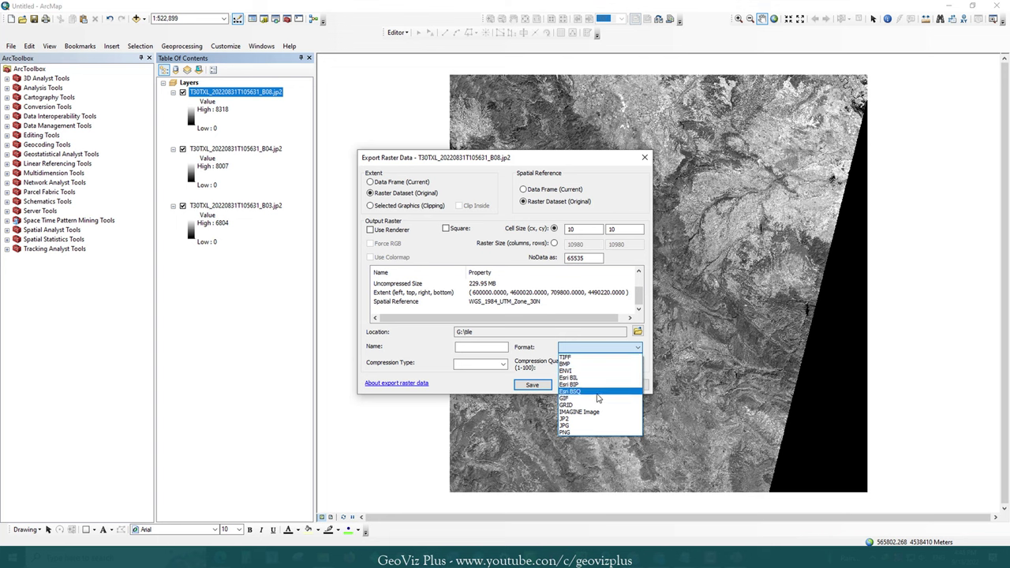
click(580, 412)
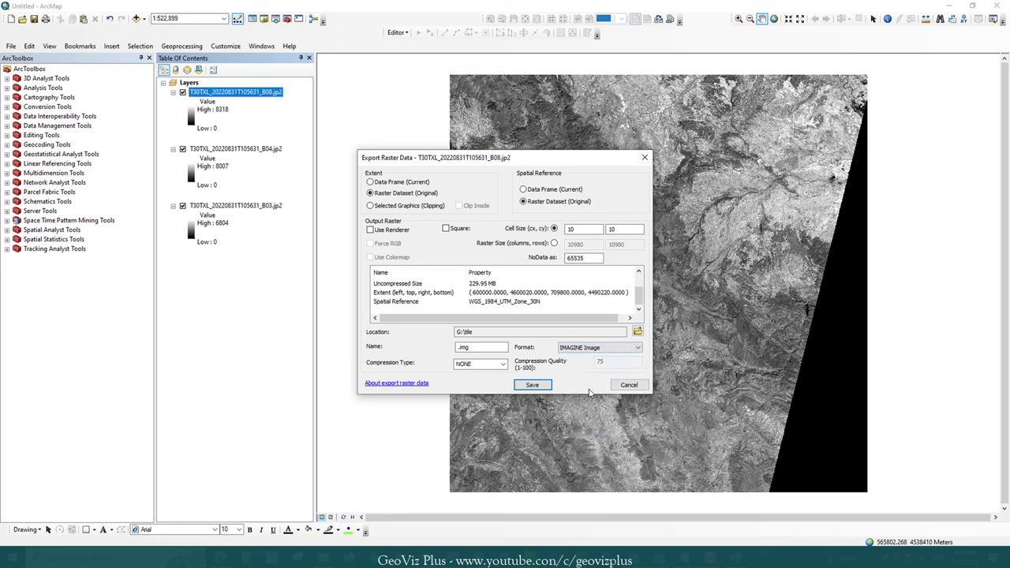
Browse for the export location and create a folder named IMAGINE FILES in the SENTINEL folder.
click(637, 331)
text(IMAGINE FI)
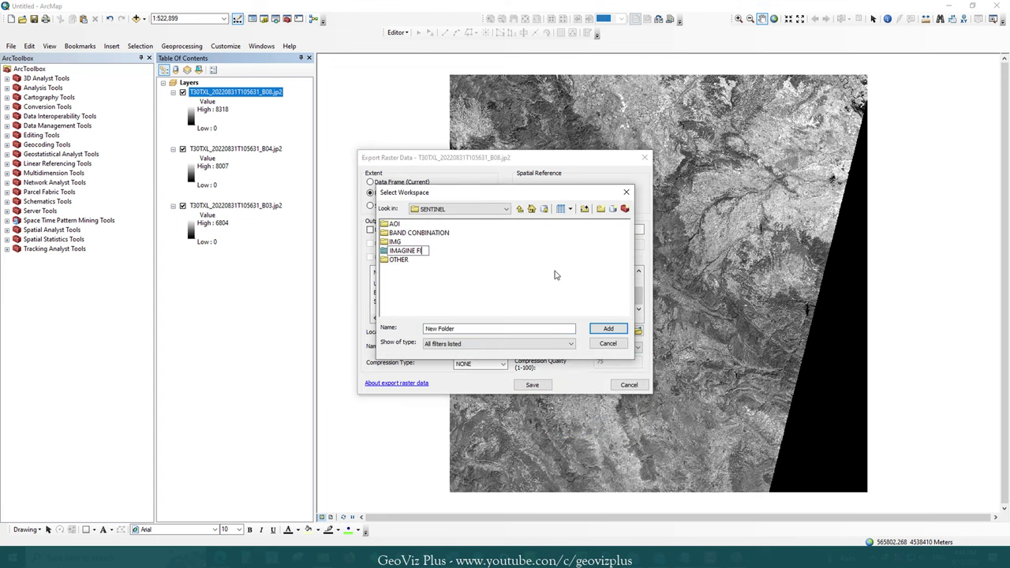
text(LES)
key(Return)
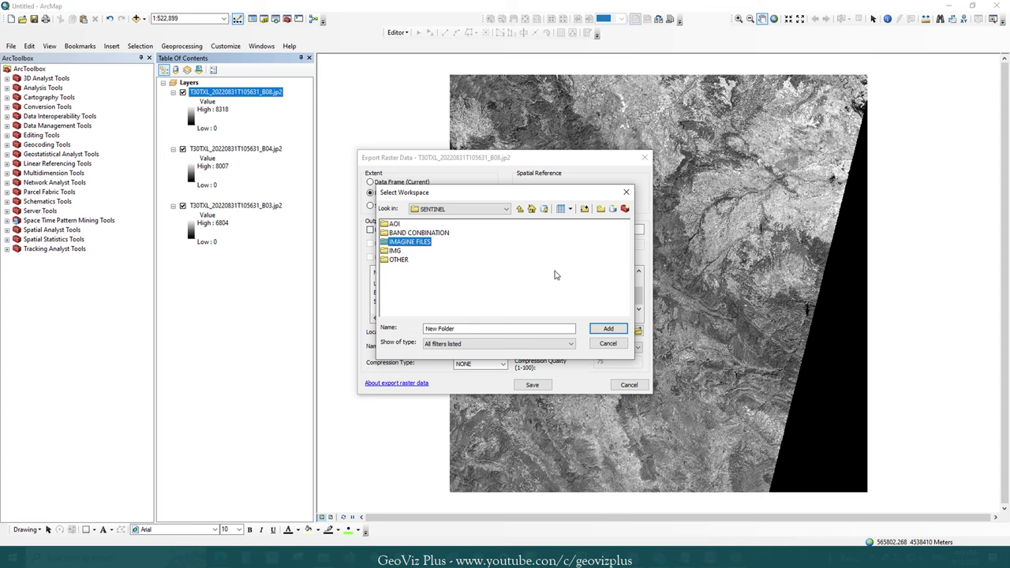
double_click(423, 249)
click(466, 328)
text(BAND_)
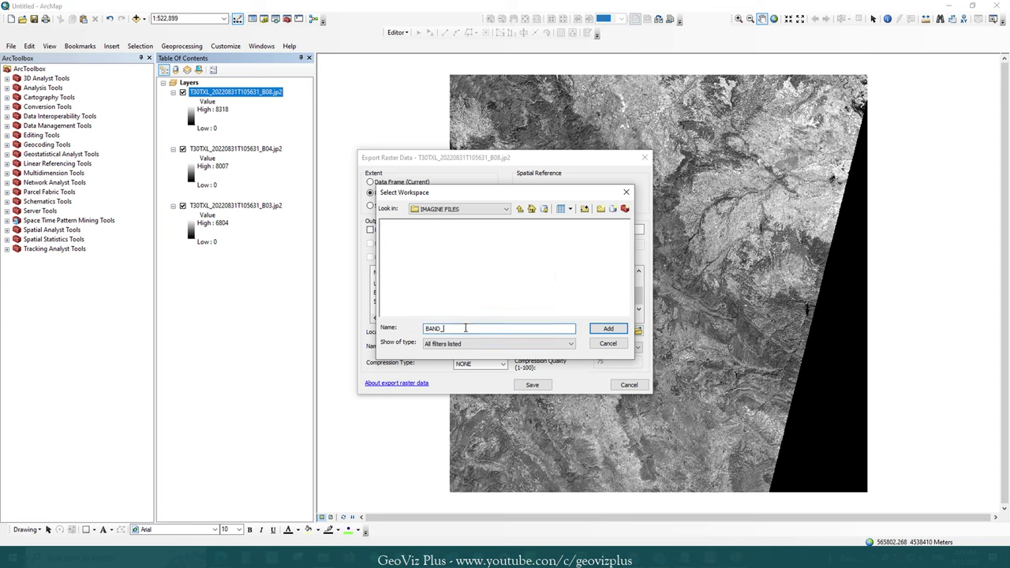
text(8)
key(Return)
key(Return)
drag(464, 327, 382, 323)
key(BackSpace)
click(520, 209)
Set IMAGINE FILES as the export location, save the B08 raster as BAND_8.img and add it to the map.
click(411, 243)
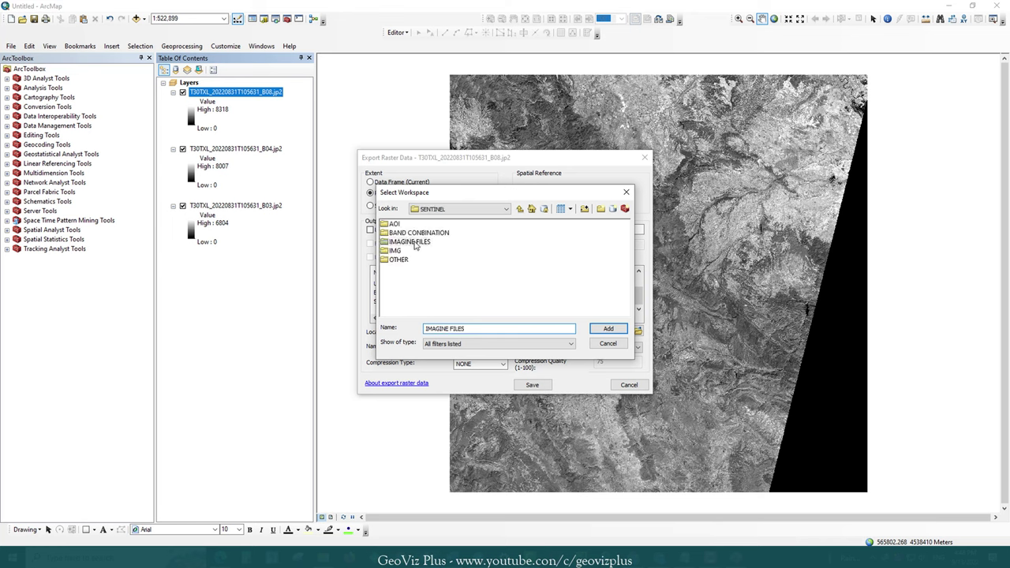
click(607, 328)
click(458, 348)
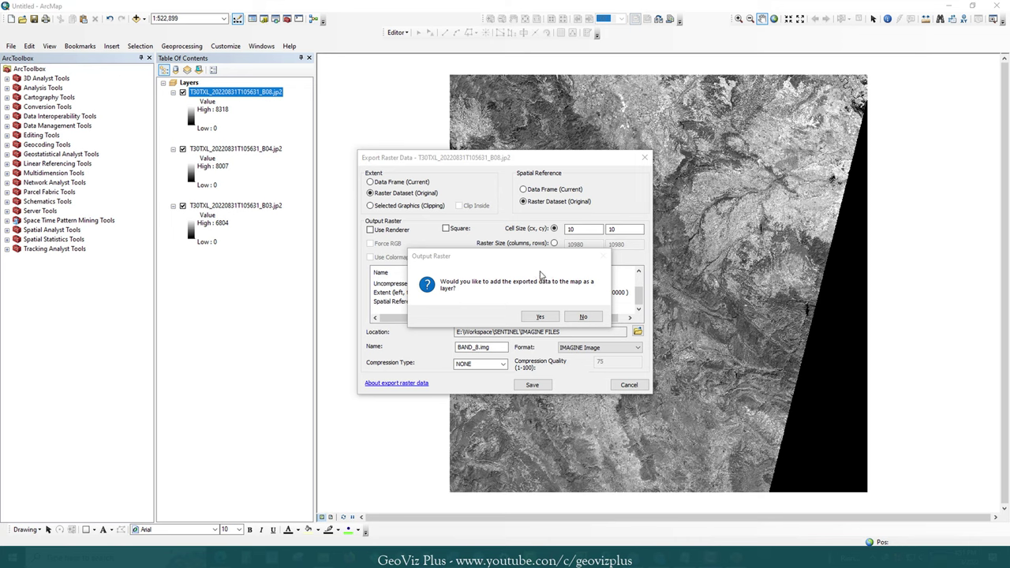
click(540, 316)
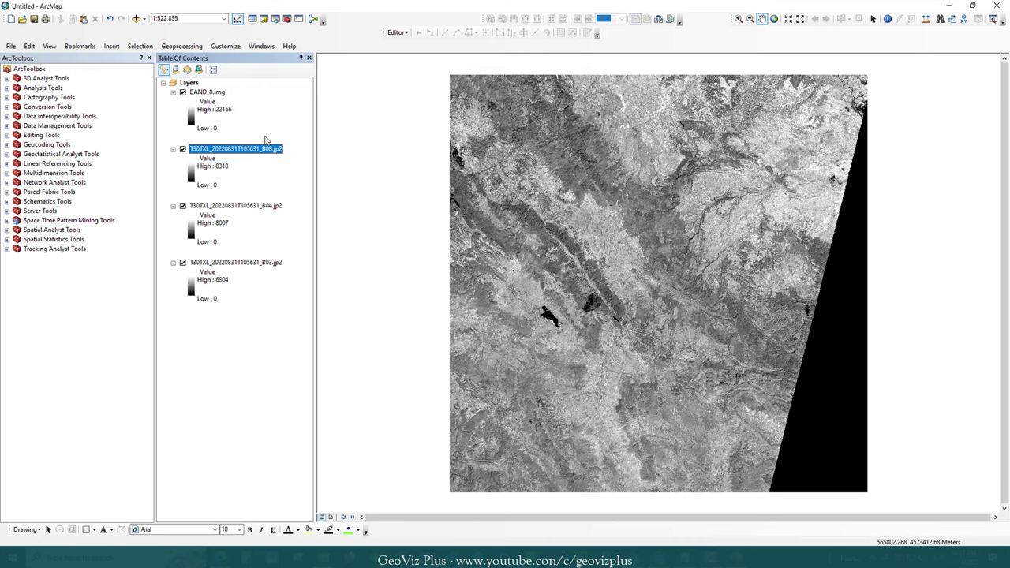
Export the B04 layer to the IMAGINE FILES folder as BAND_4.img in IMAGINE Image format and add it to the map.
click(254, 344)
right_click(253, 205)
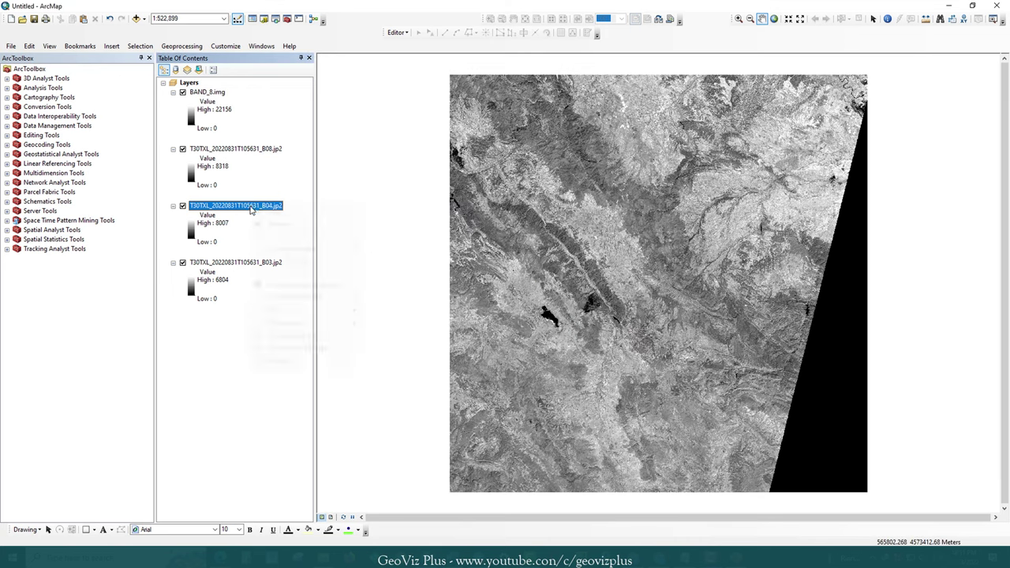
mouse_move(315, 312)
click(384, 324)
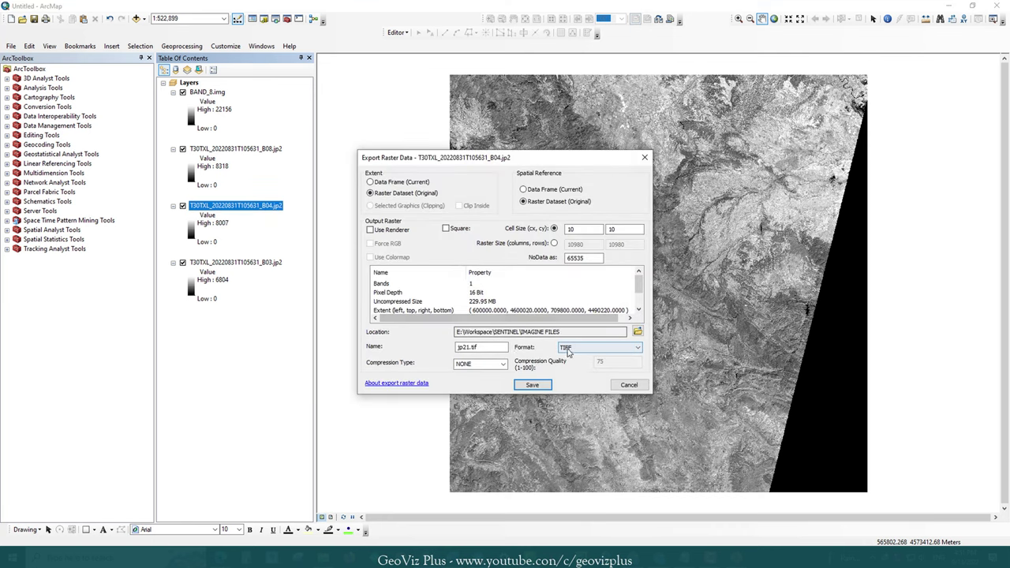
click(600, 347)
click(582, 365)
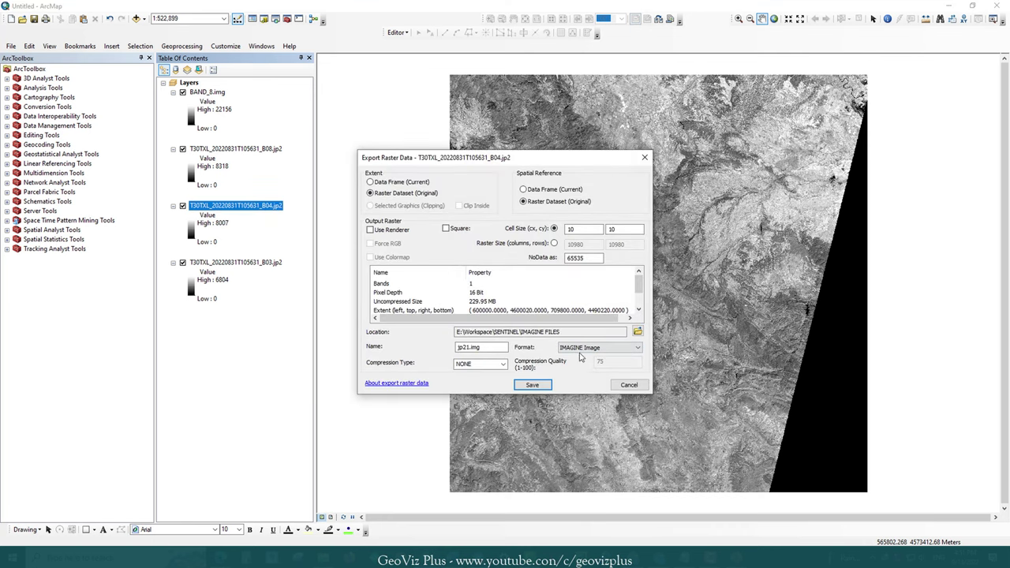
drag(470, 347, 438, 350)
text(bAND_4)
click(533, 384)
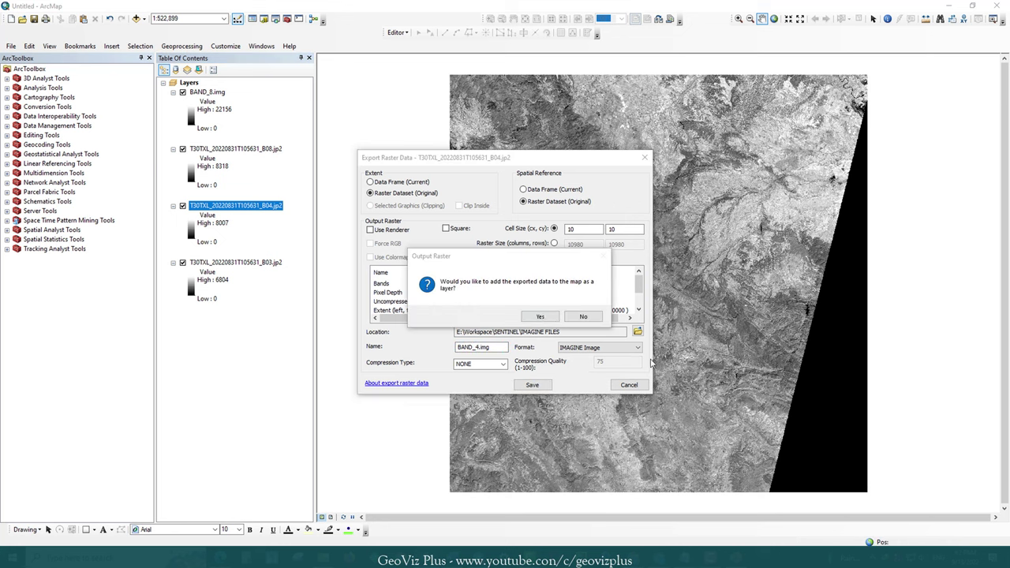
click(545, 319)
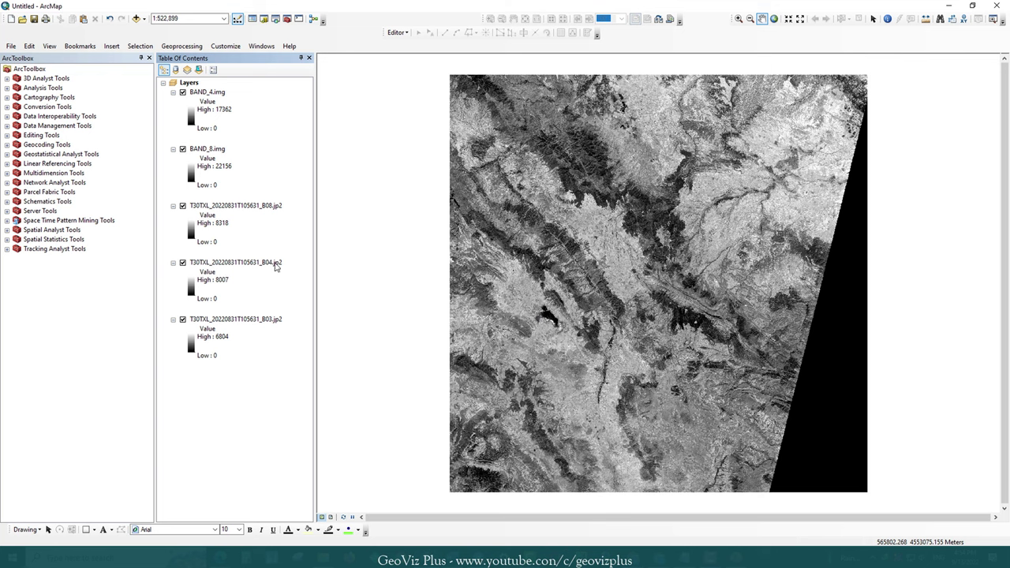
Export the B03 layer to the IMAGINE FILES folder as BAND_3.img in IMAGINE Image format and add it to the map.
right_click(262, 319)
click(507, 332)
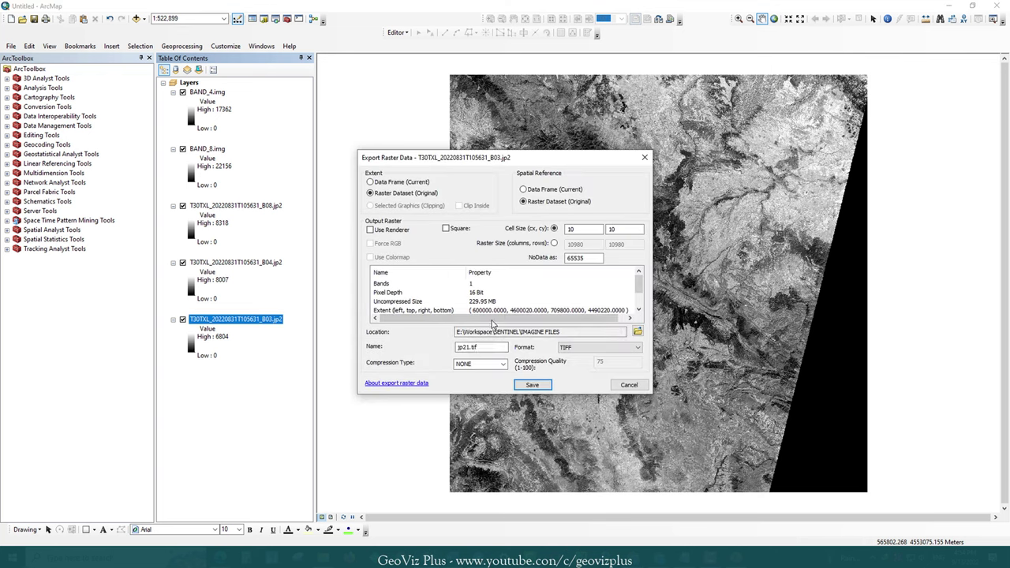
drag(469, 348, 445, 352)
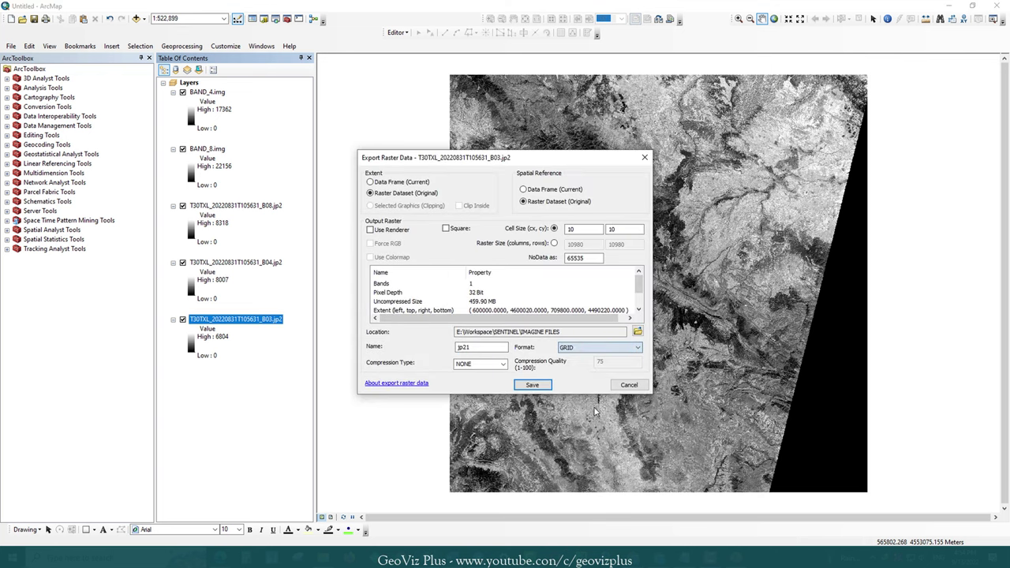
click(600, 348)
click(584, 416)
drag(470, 348, 432, 350)
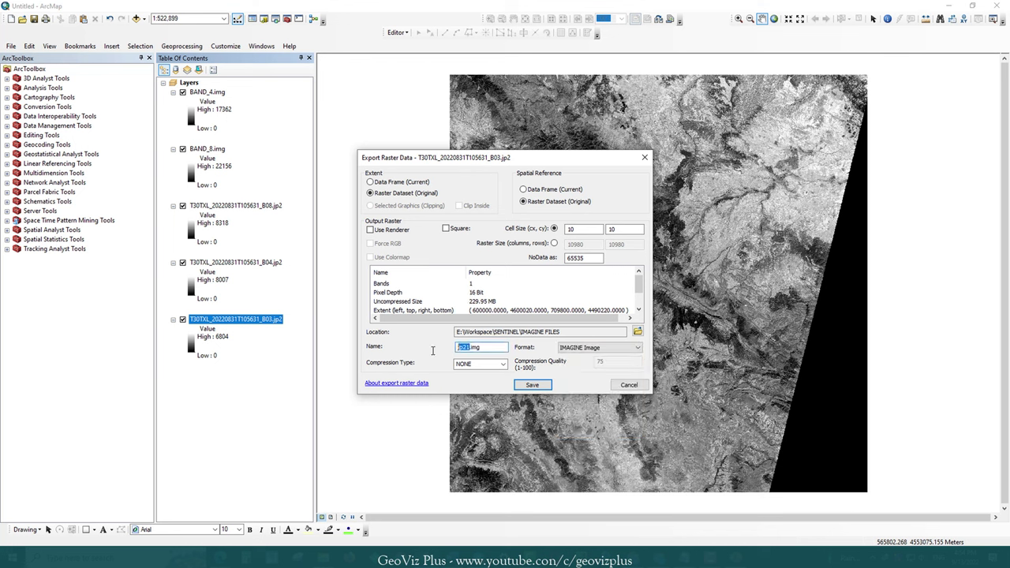
text(BAND_)
click(533, 385)
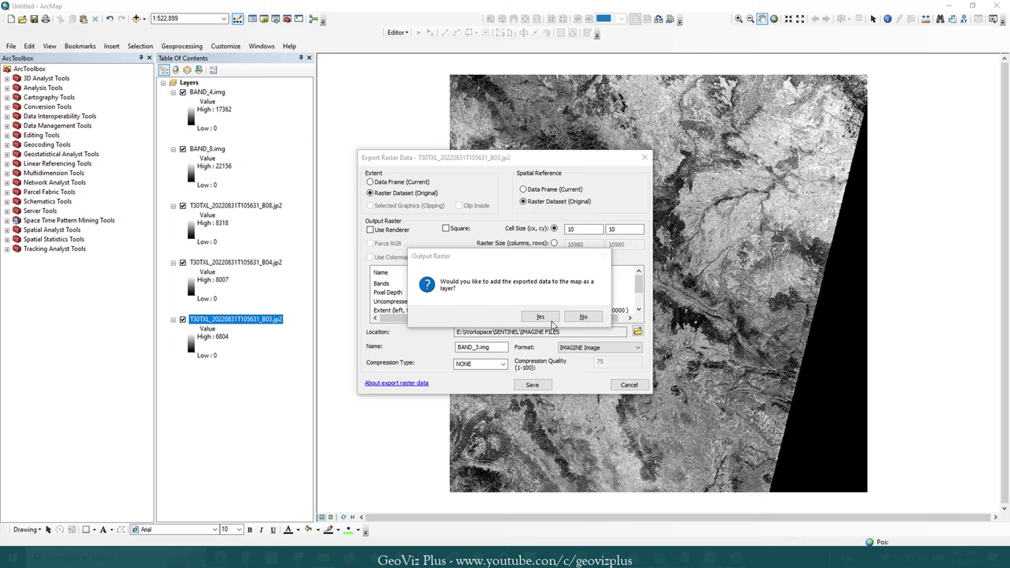
click(539, 319)
Remove the original B08, B04 and B03 jp2 layers from the map.
click(235, 262)
shift+click(235, 375)
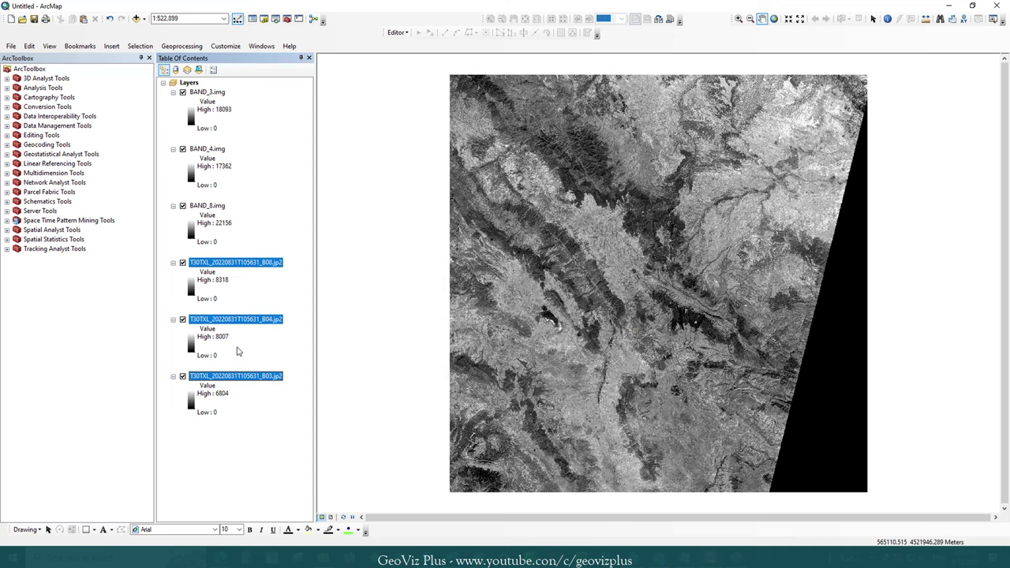
right_click(244, 320)
click(272, 333)
click(283, 339)
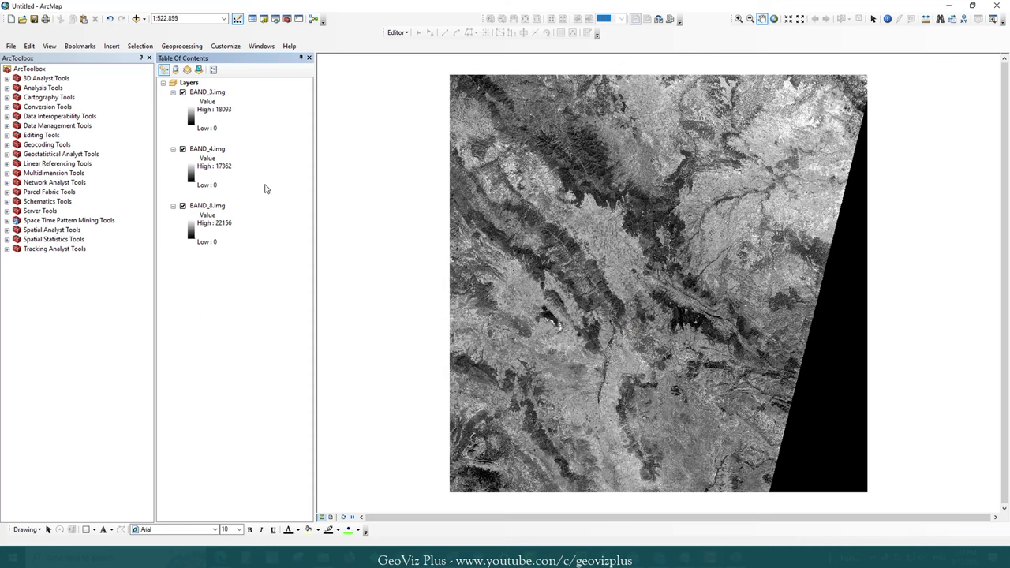
Reorder the layers so that BAND_8.img comes first, followed by BAND_4.img and BAND_3.img.
drag(215, 210, 232, 93)
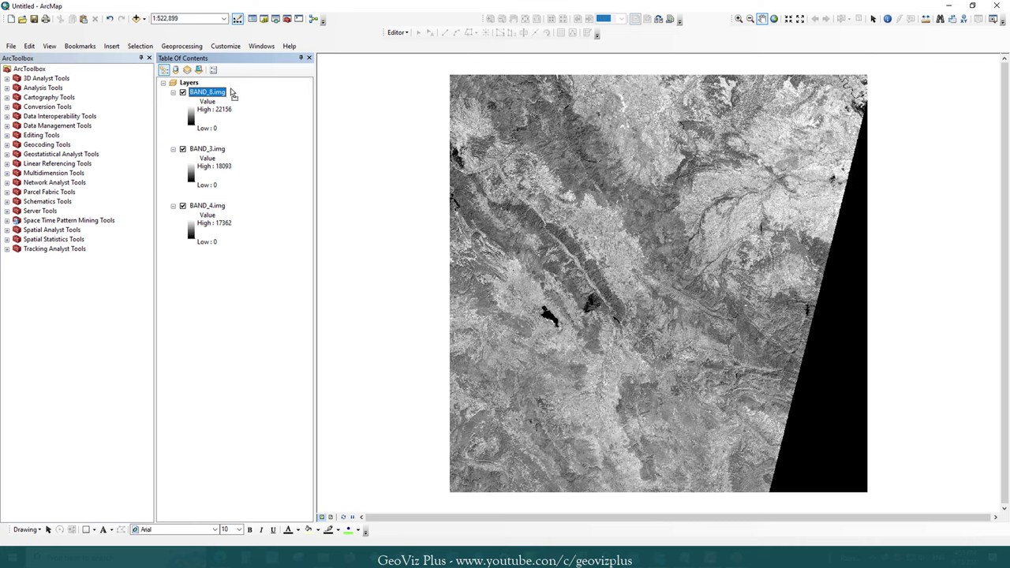
drag(207, 209, 209, 158)
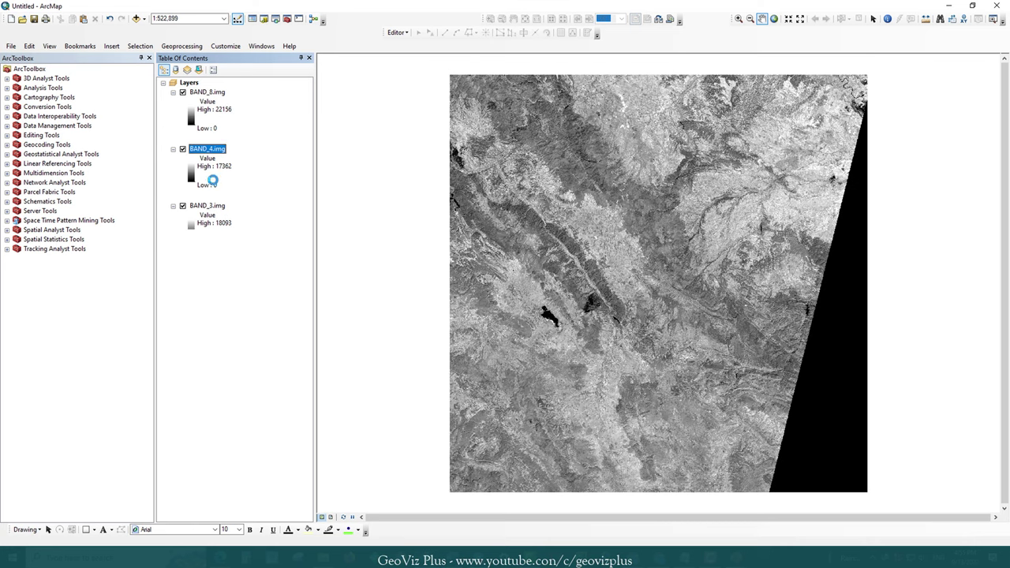
click(229, 304)
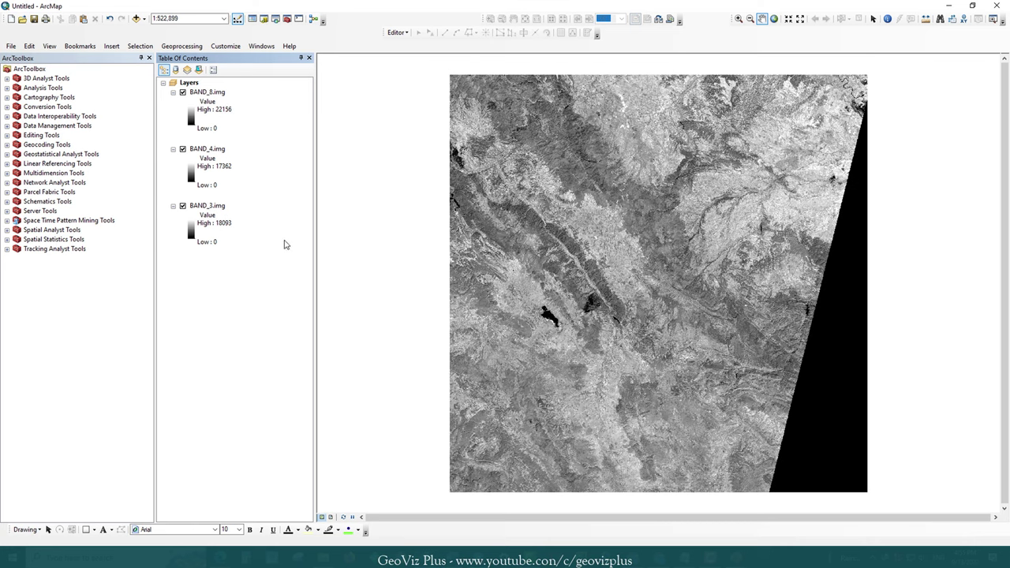
Reopen the Composite Bands tool and add BAND_8.img, BAND_4.img and BAND_3.img, in that order, as its input rasters.
click(276, 19)
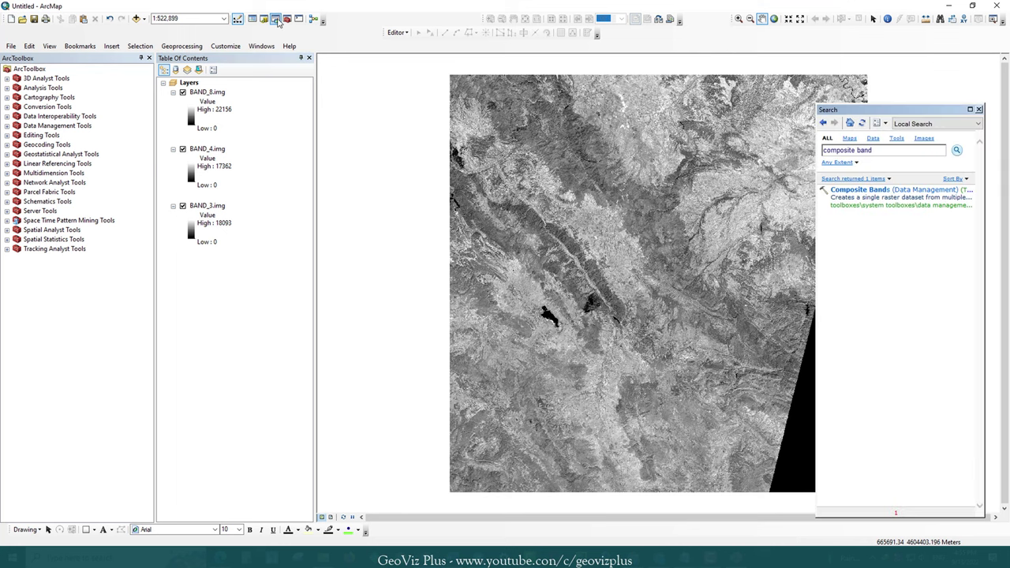
click(860, 190)
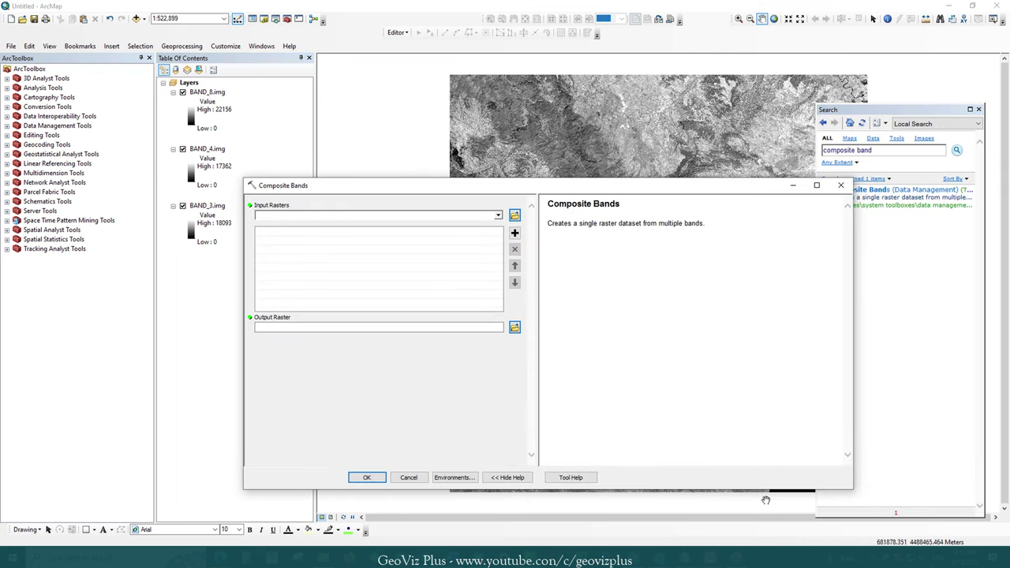
click(501, 243)
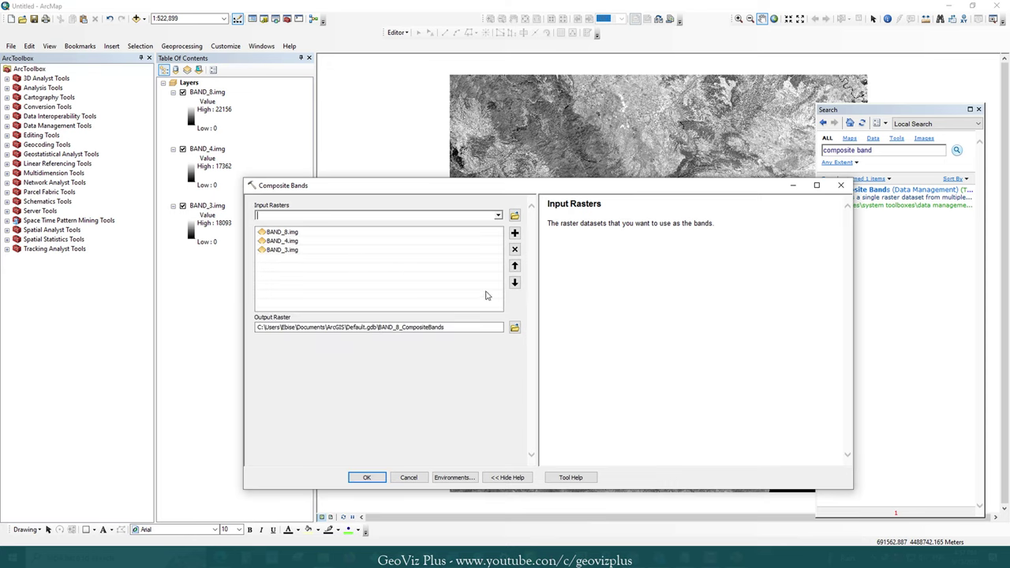
Try to create the composite raster with the output named False_IR in the BAND CONBINATION folder.
click(515, 327)
text(False_1)
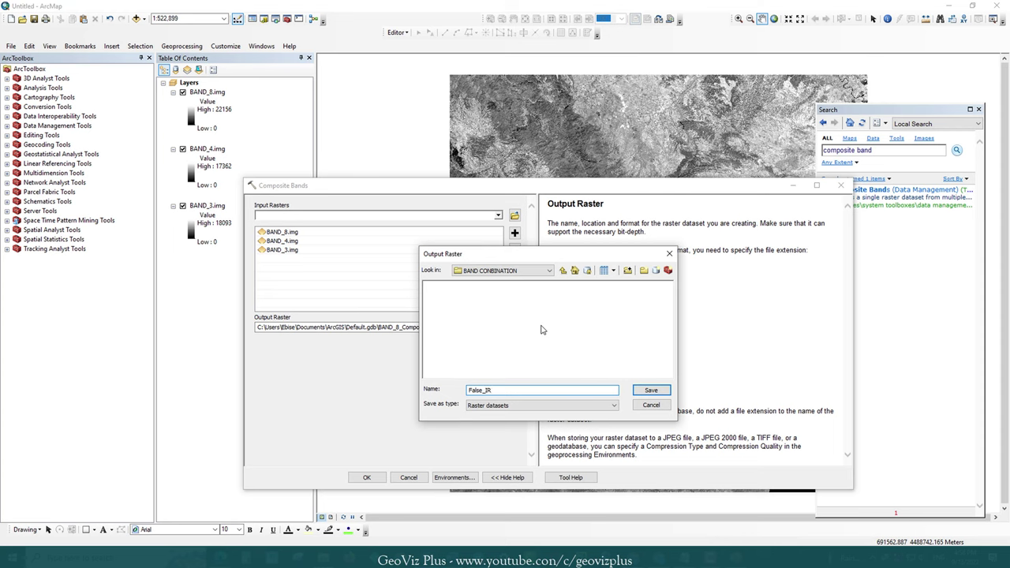
key(Return)
click(367, 477)
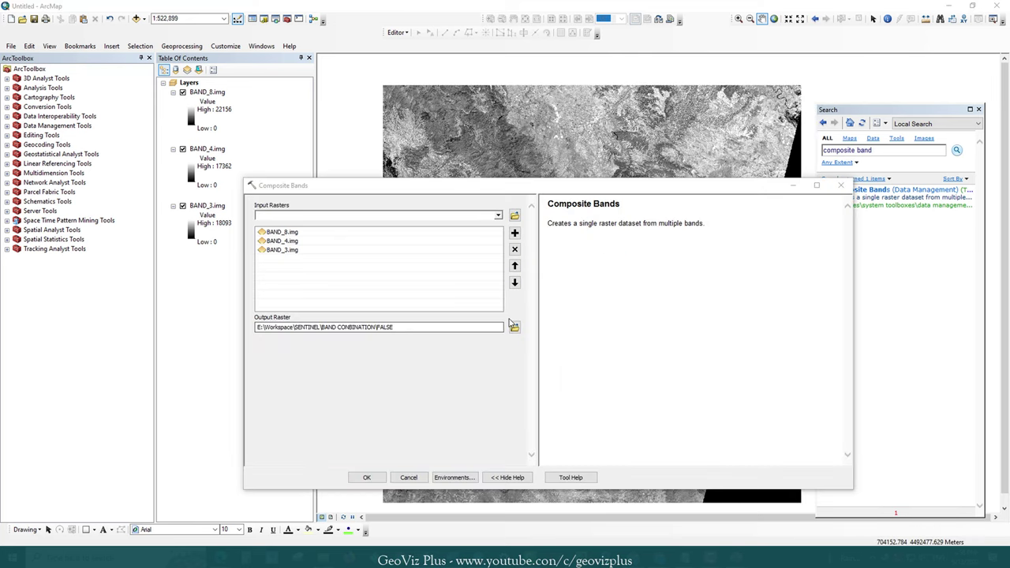
Save the composite's output raster as FALSE_IR.img in the BAND CONBINATION folder and run Composite Bands.
click(514, 326)
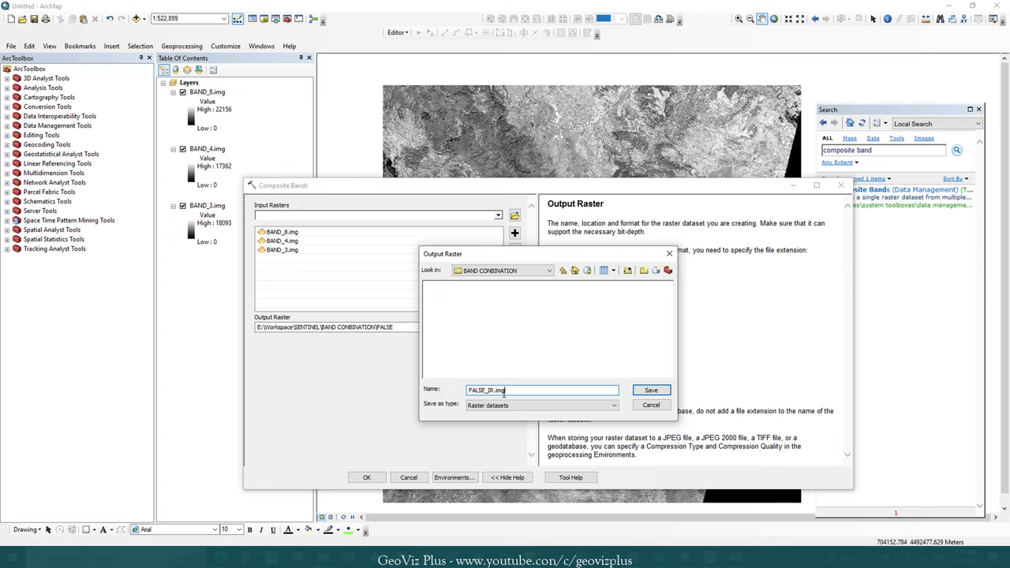
key(Return)
click(367, 478)
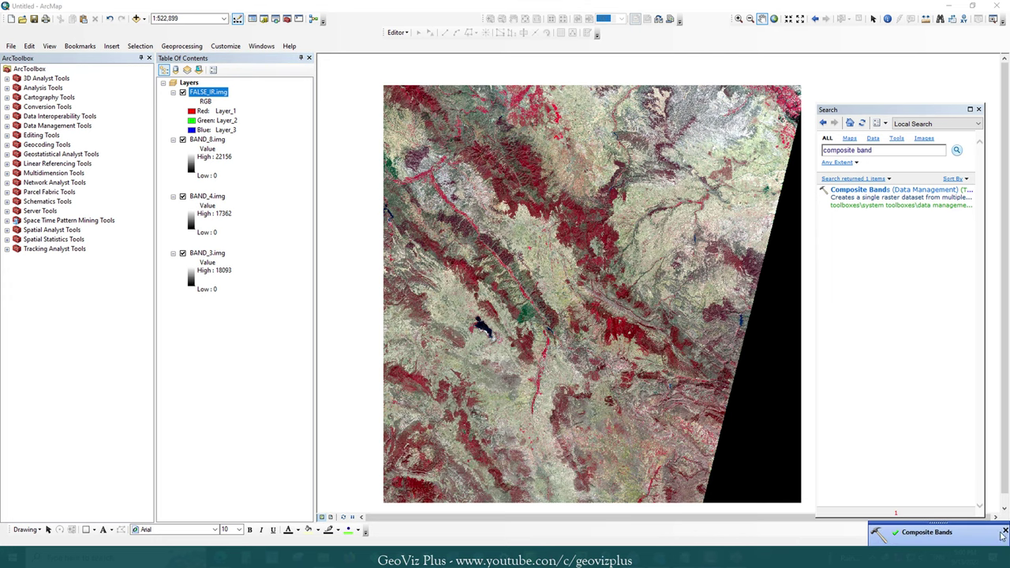
drag(576, 285, 560, 294)
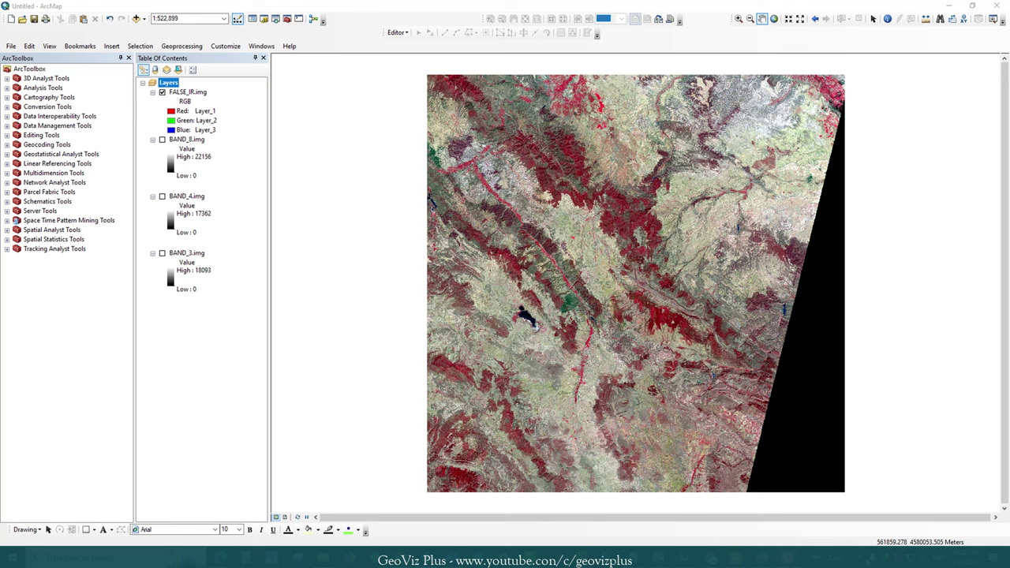
Add the T30TXL_20220831T105631_B02.jp2 band to the map from the IMG_DATA folder of the downloaded Sentinel product.
click(135, 18)
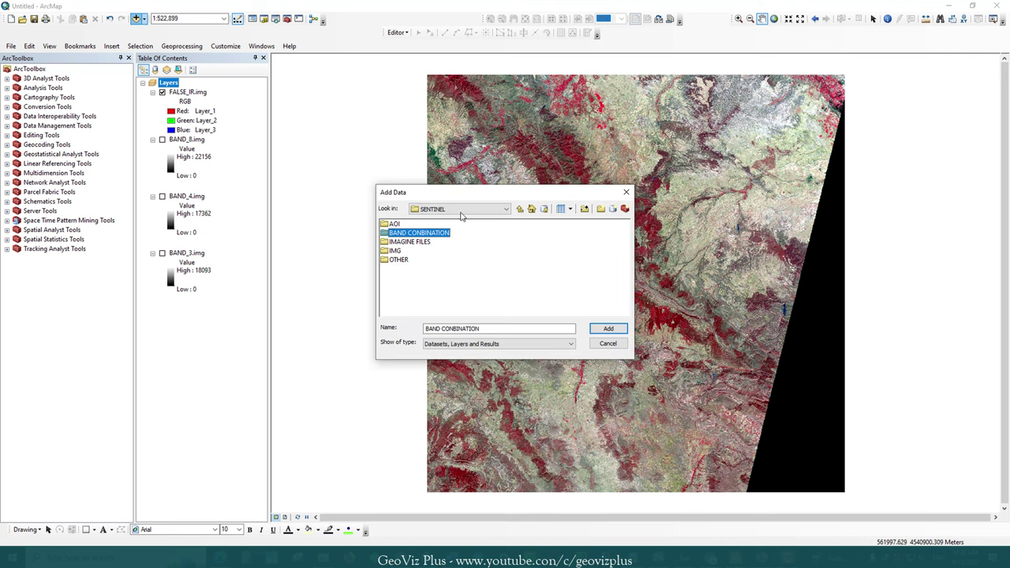
key(Down)
key(Return)
key(BackSpace)
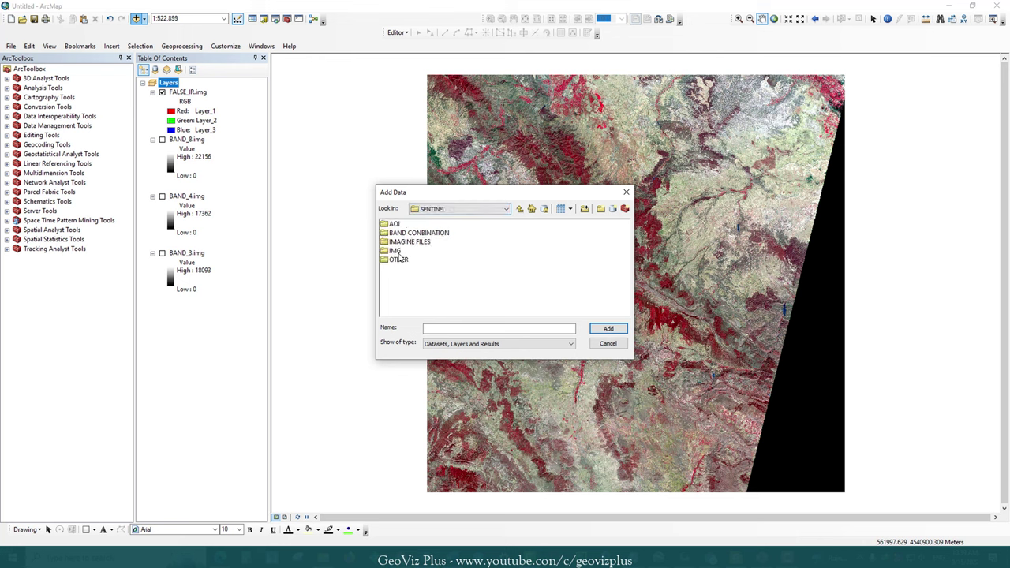
double_click(394, 251)
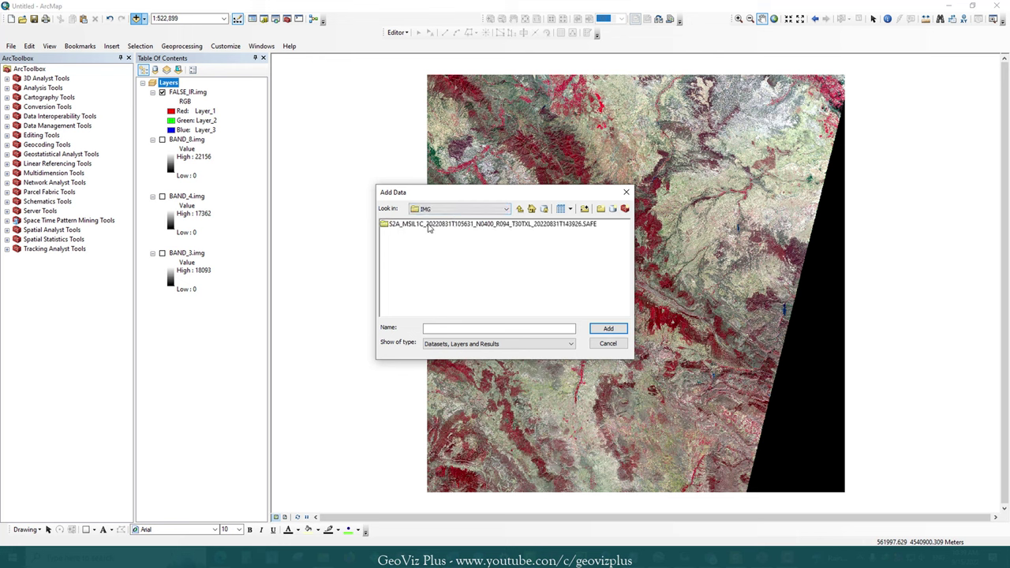
key(Down)
key(Return)
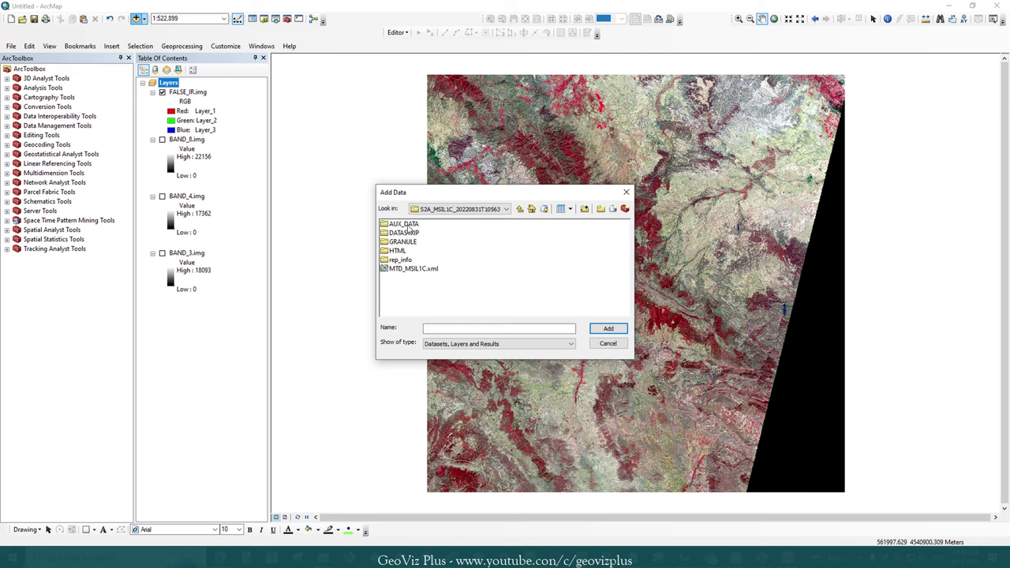
double_click(402, 241)
double_click(406, 226)
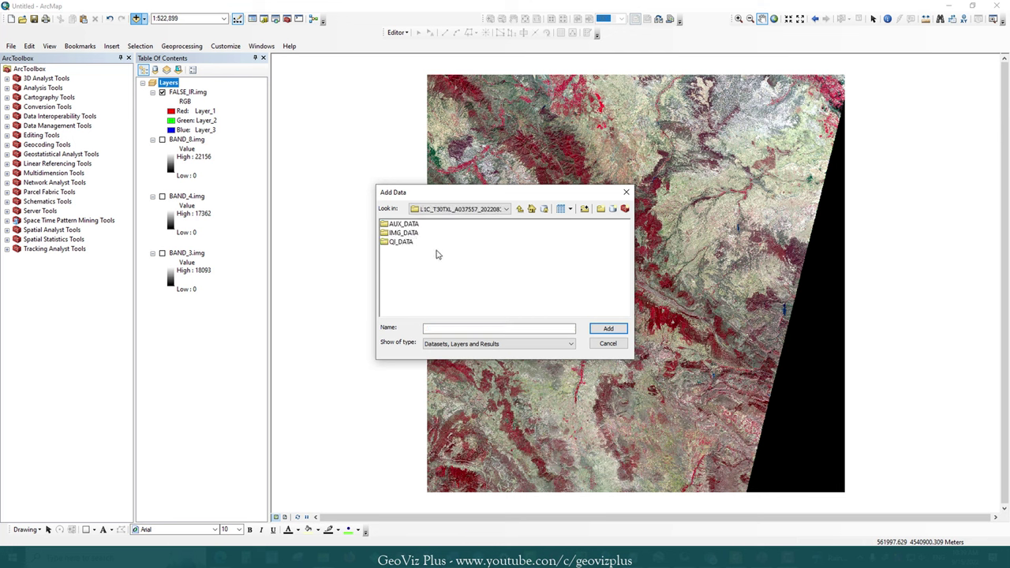
double_click(403, 233)
click(608, 329)
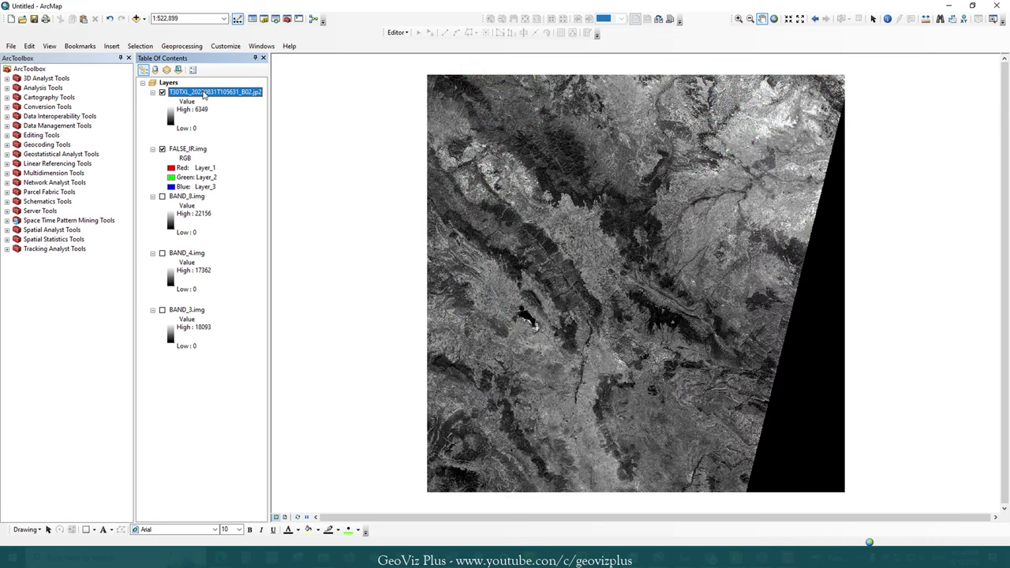
Export the B02 layer to the IMAGINE FILES folder as BAND_2.img in IMAGINE Image format and add it to the map.
right_click(204, 92)
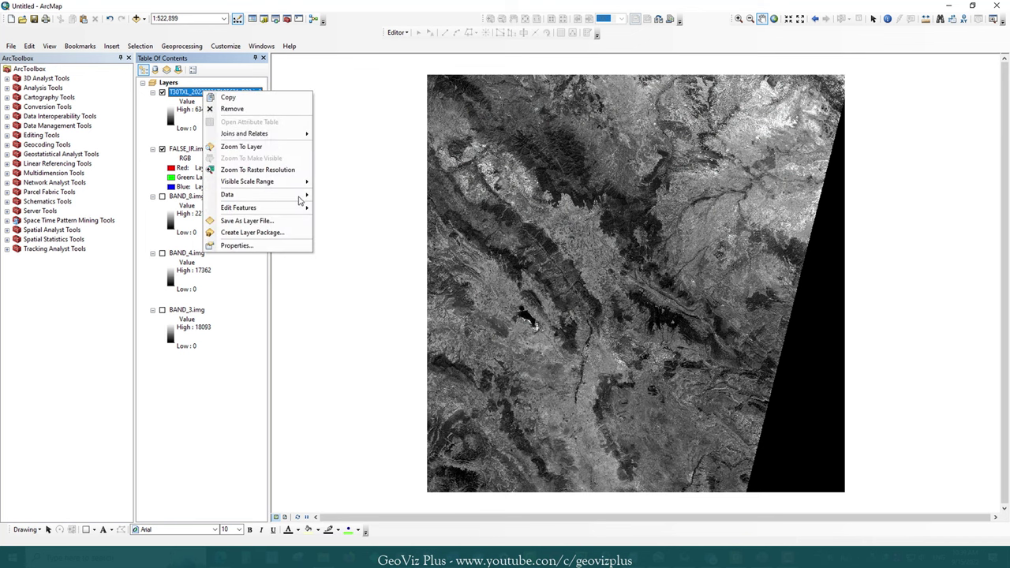
mouse_move(298, 197)
click(366, 173)
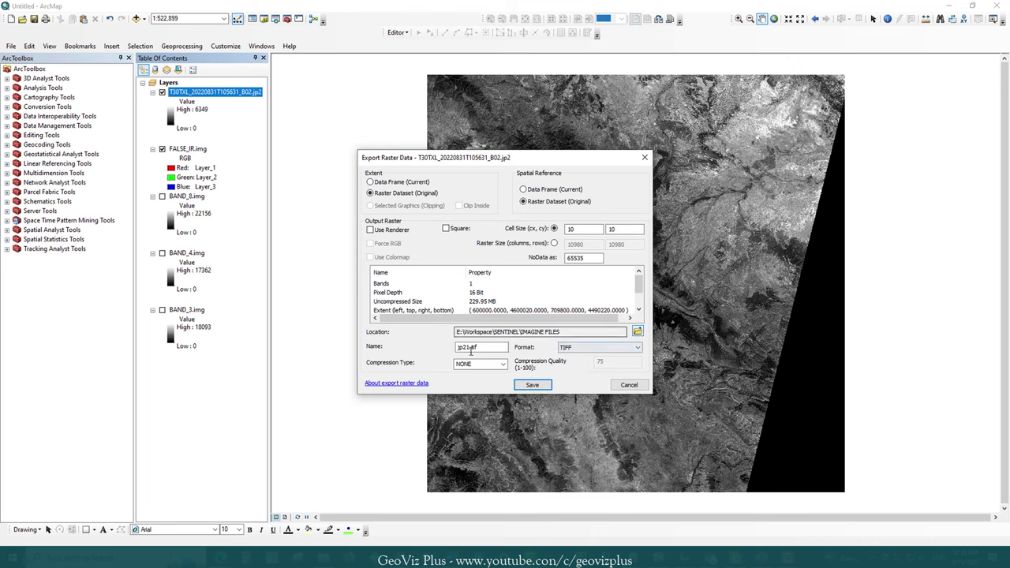
click(455, 348)
key(shift+Right)
key(shift+Right)
key(shift+Right)
key(shift+Right)
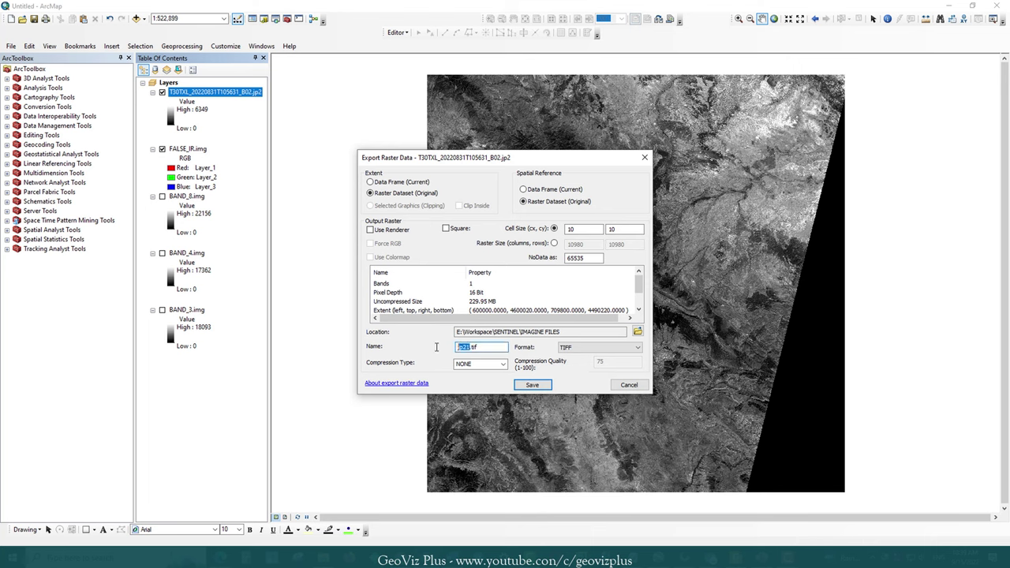
text(BAND_2)
click(601, 350)
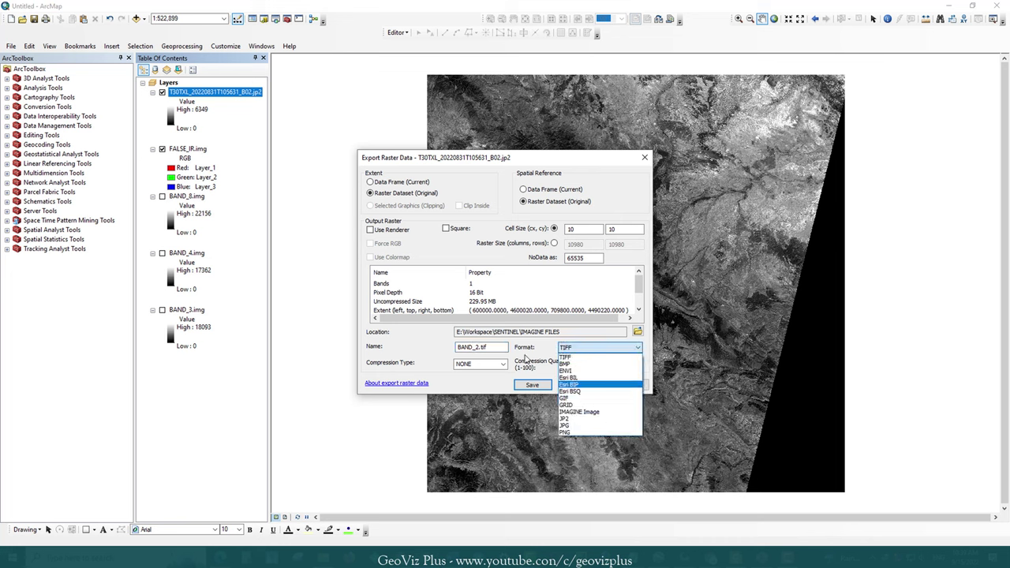
click(599, 415)
click(532, 385)
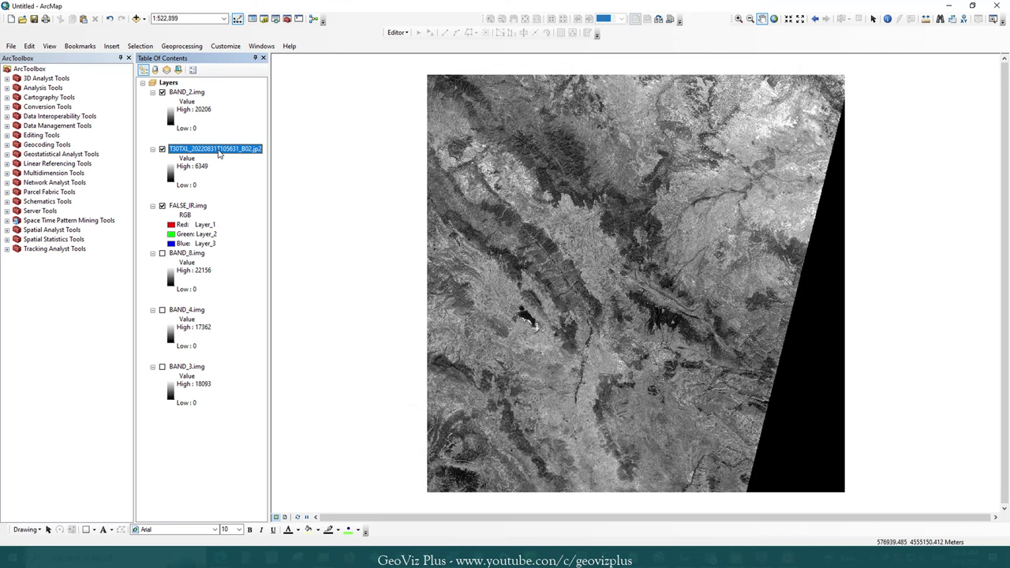
Remove the original B02 jp2 layer from the map and move BAND_2.img below BAND_3.img in the layer order.
right_click(217, 149)
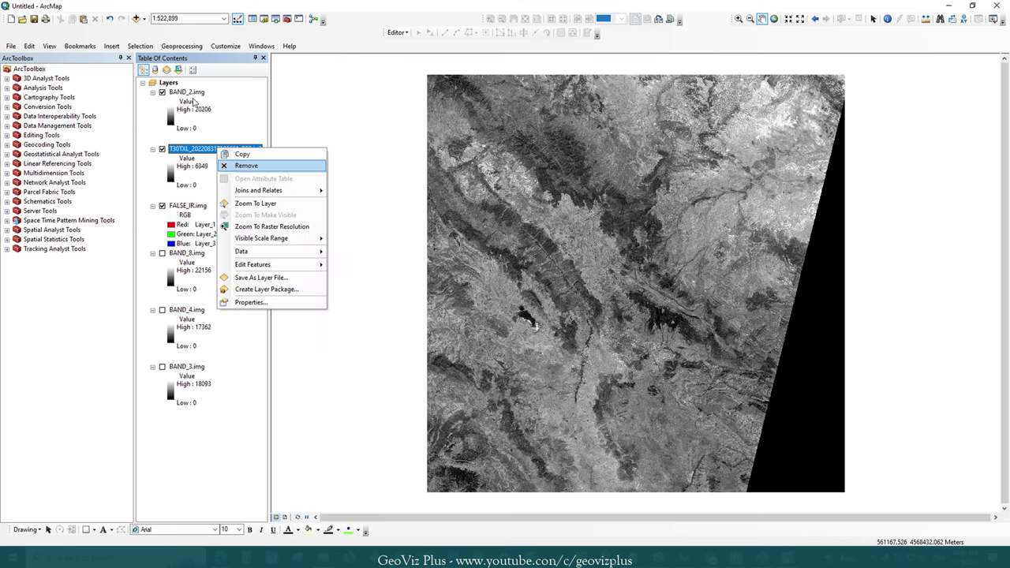
click(237, 166)
drag(198, 125, 200, 375)
Open the Composite Bands tool and add BAND_4.img, BAND_3.img and BAND_2.img, in that order, as its input rasters.
click(239, 233)
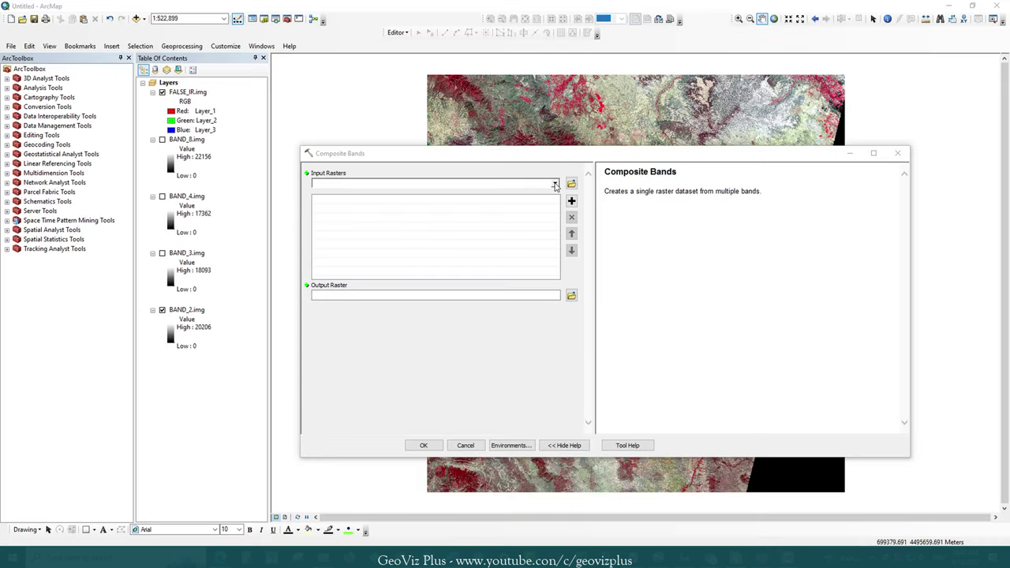
drag(514, 192, 360, 215)
key(Down)
key(Down)
key(Down)
key(Down)
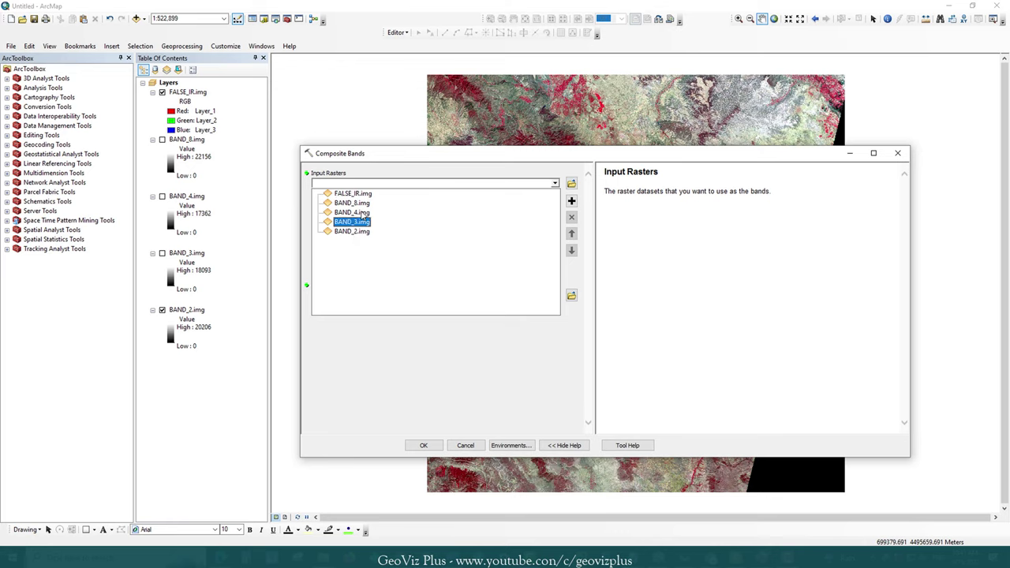
key(Up)
key(Up)
key(Up)
key(Down)
click(362, 216)
click(360, 222)
click(554, 183)
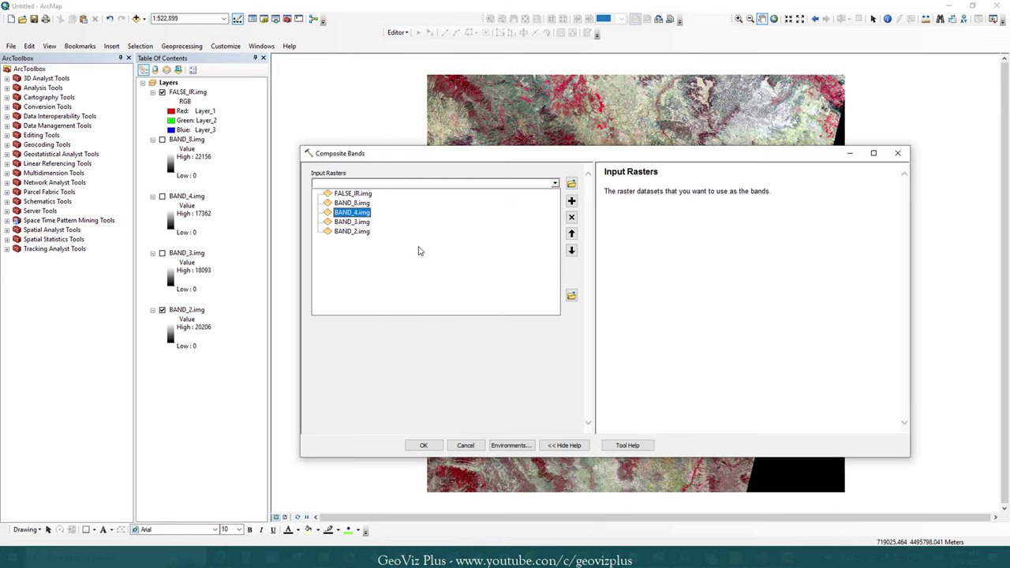
click(347, 226)
Set the output raster to Natural_Color.img in the BAND CONBINATION folder and run Composite Bands.
click(572, 295)
text(Natural_Col.img)
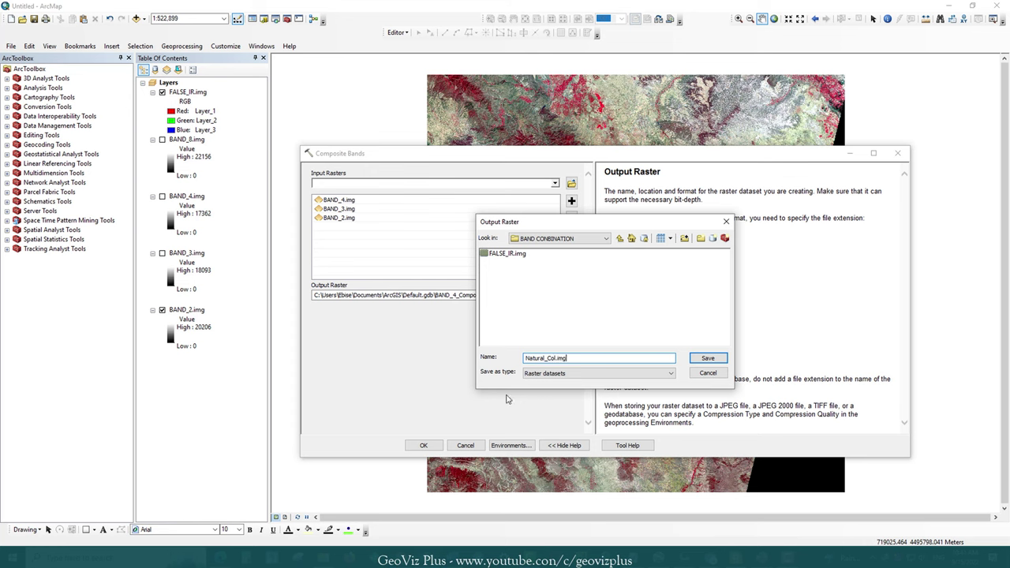
key(Return)
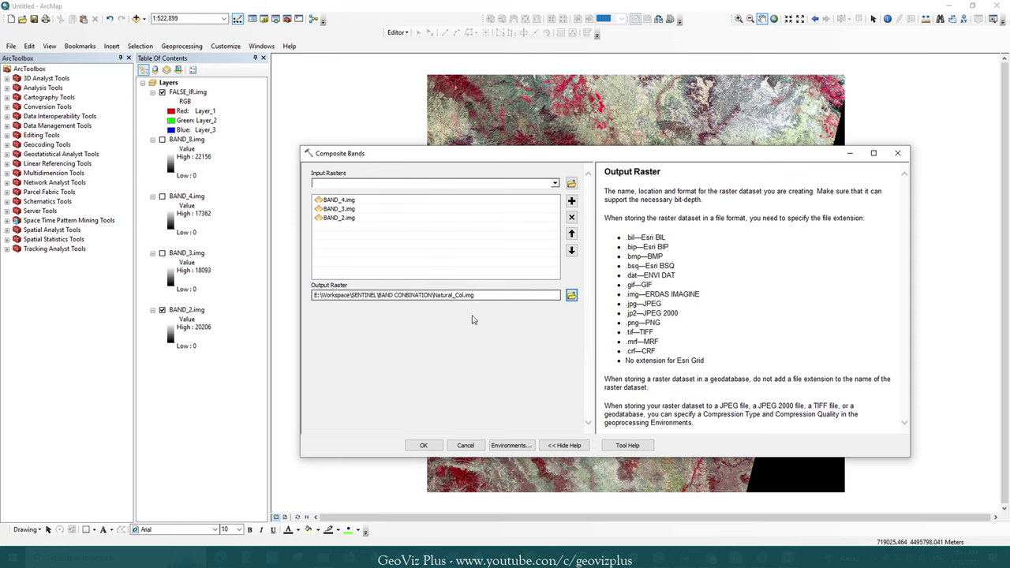
text(or)
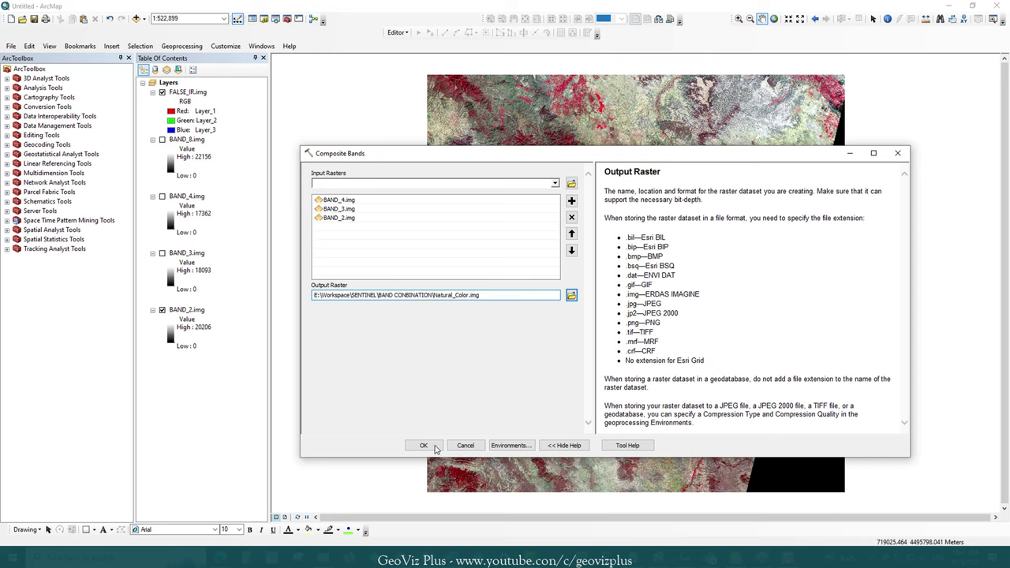
click(433, 446)
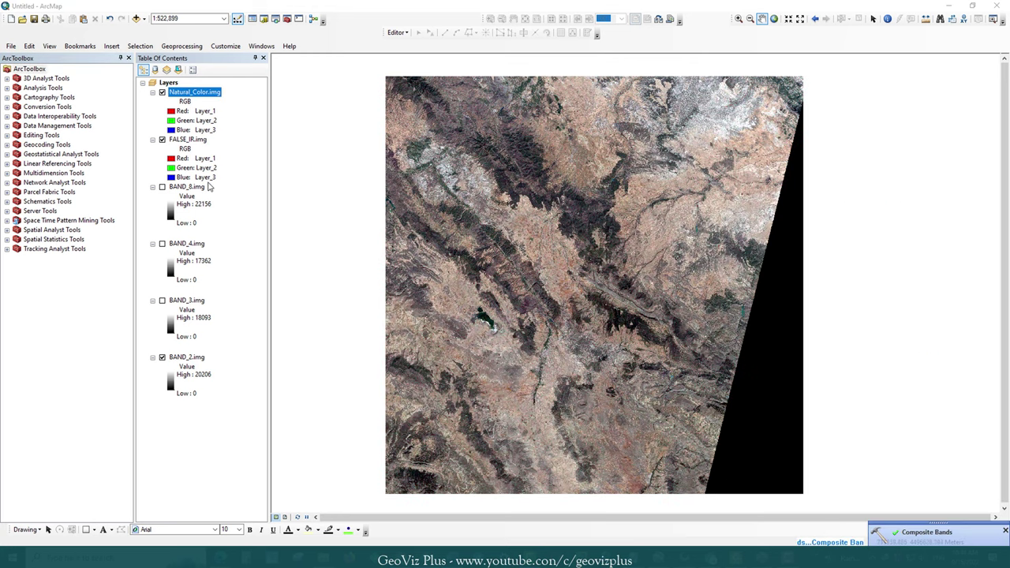
Hide the FALSE_IR.img and BAND_2.img layers so that only the natural-color composite is displayed.
click(162, 140)
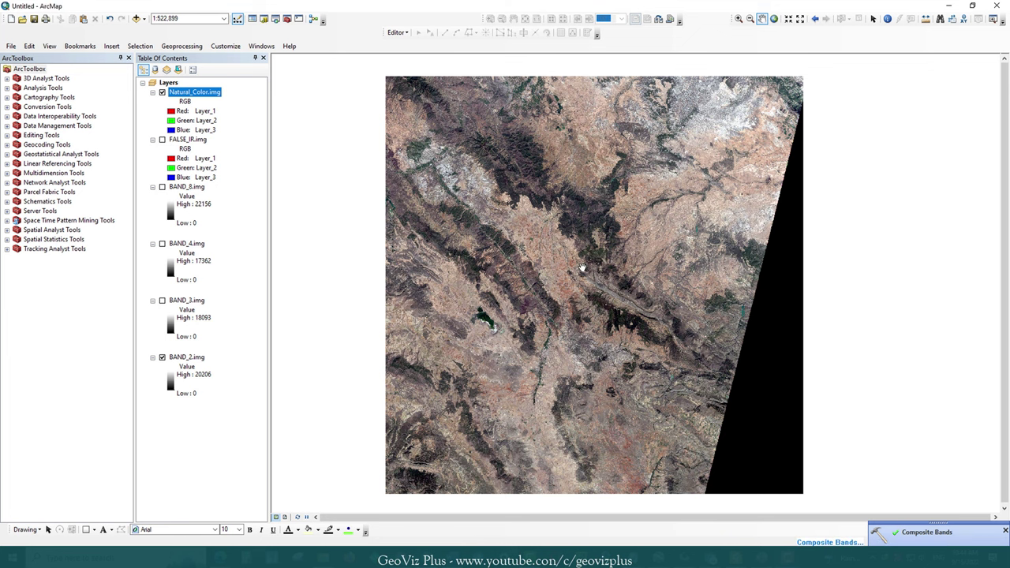
scroll(568, 272, down, 3)
scroll(595, 282, down, 1)
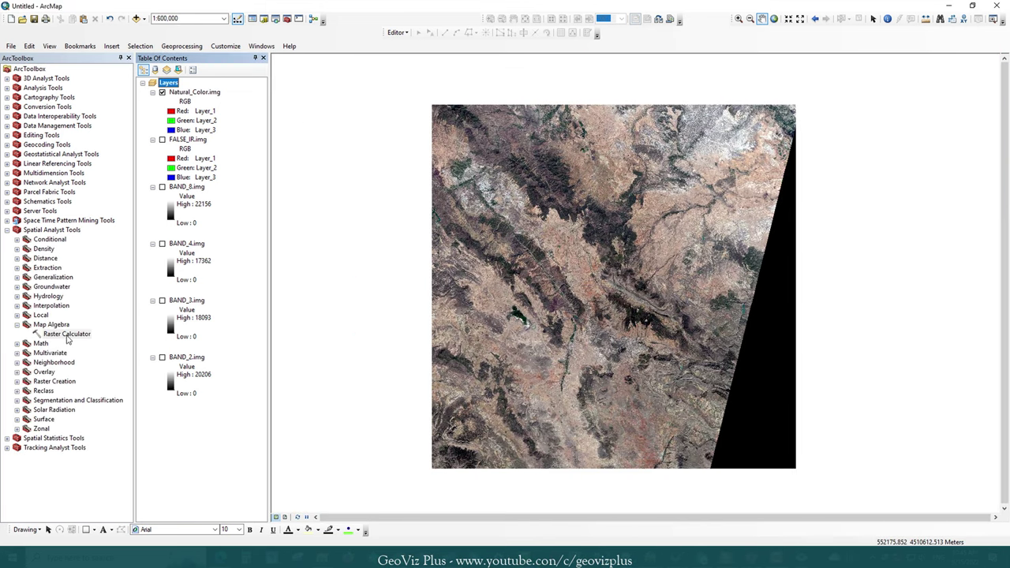
Open the Raster Calculator and build the NDVI expression Float("BAND_8.img" - "BAND_4.img") / Float("BAND_8.img" + "BAND_4.img").
click(69, 335)
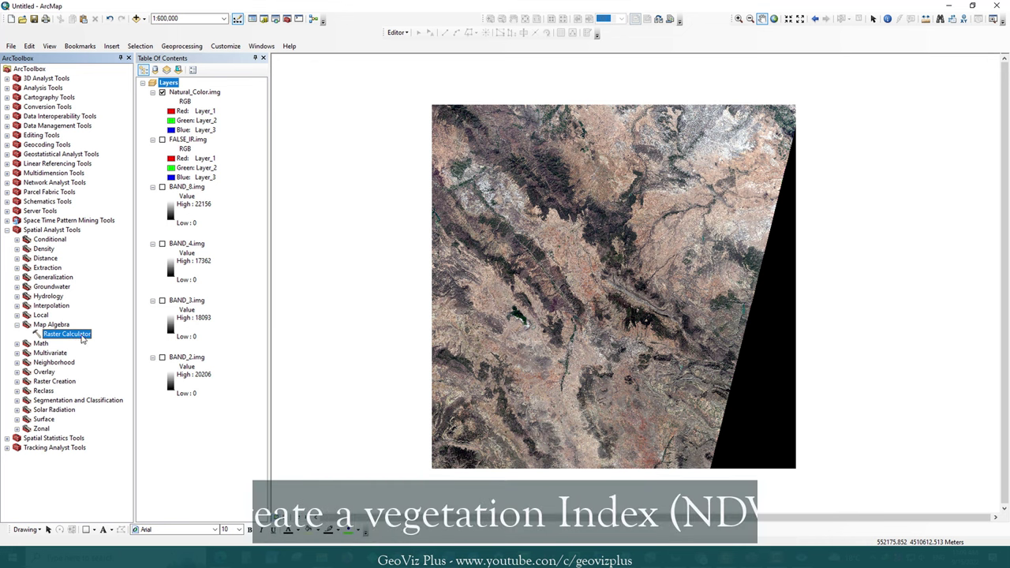
double_click(67, 334)
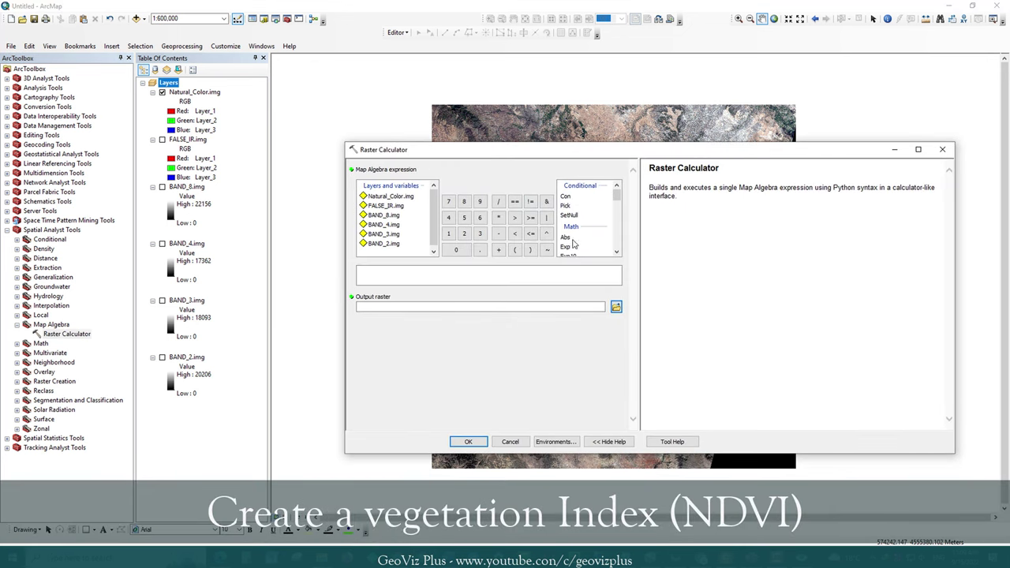
scroll(584, 239, down, 2)
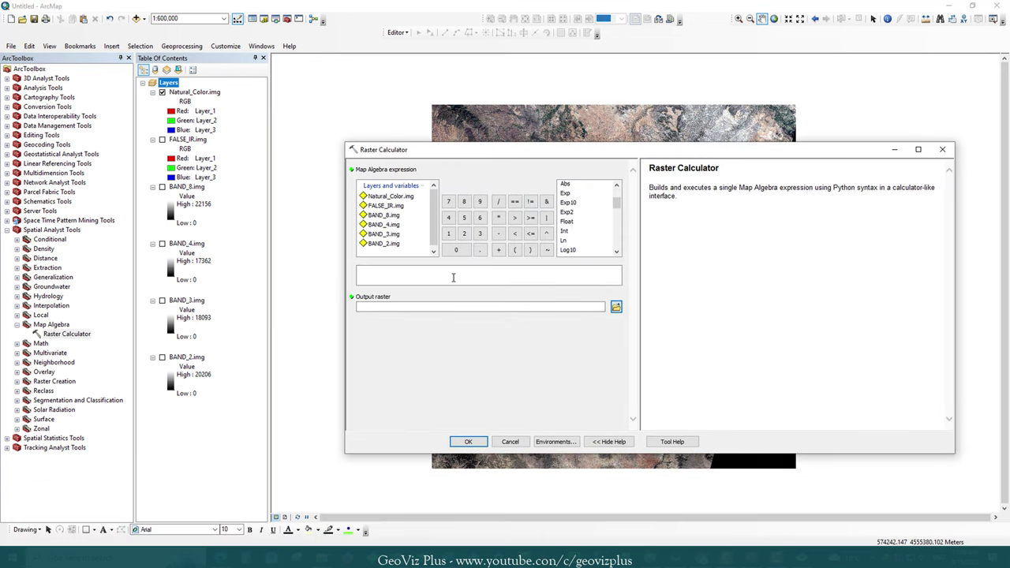
double_click(566, 222)
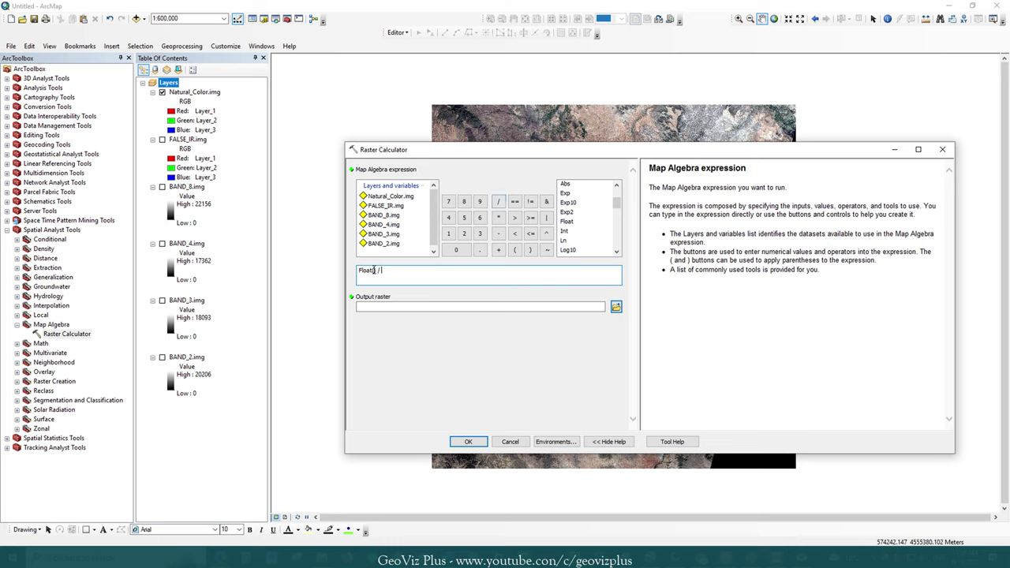
double_click(566, 221)
click(498, 234)
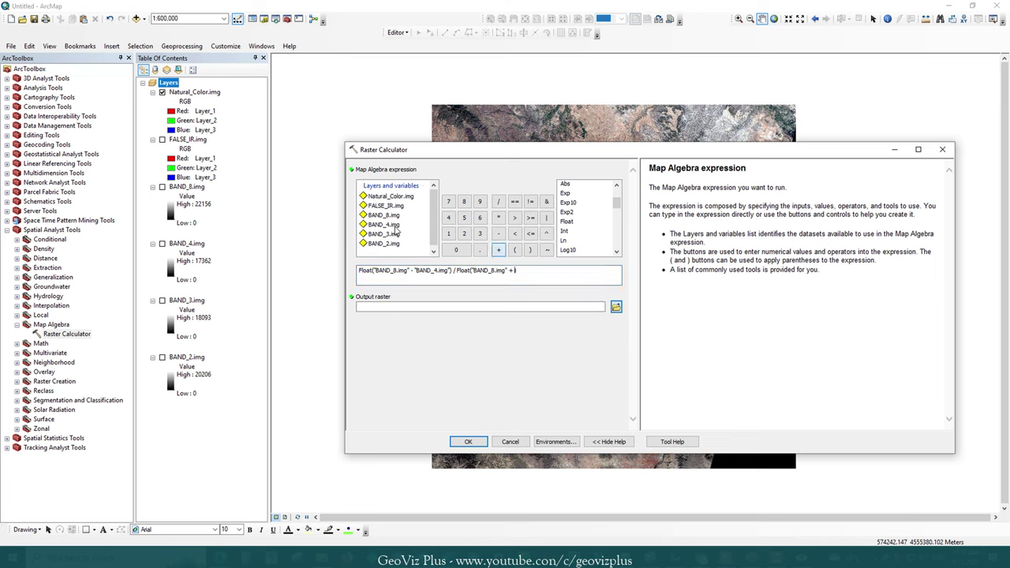
Run the calculation with the output saved as NDVI.img in the BAND CONBINATION folder, and hide the Natural_Color.img layer.
click(617, 307)
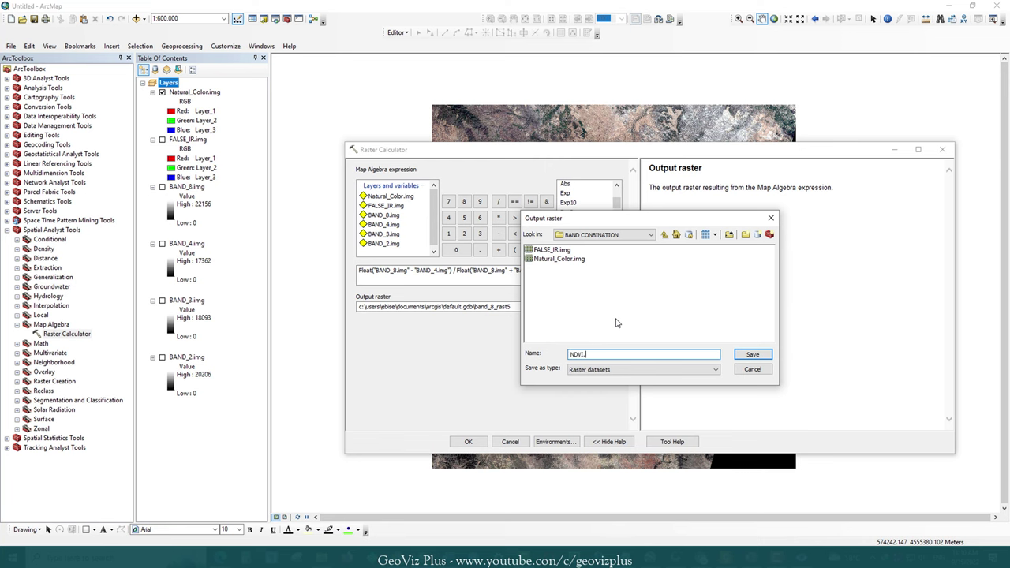
key(Return)
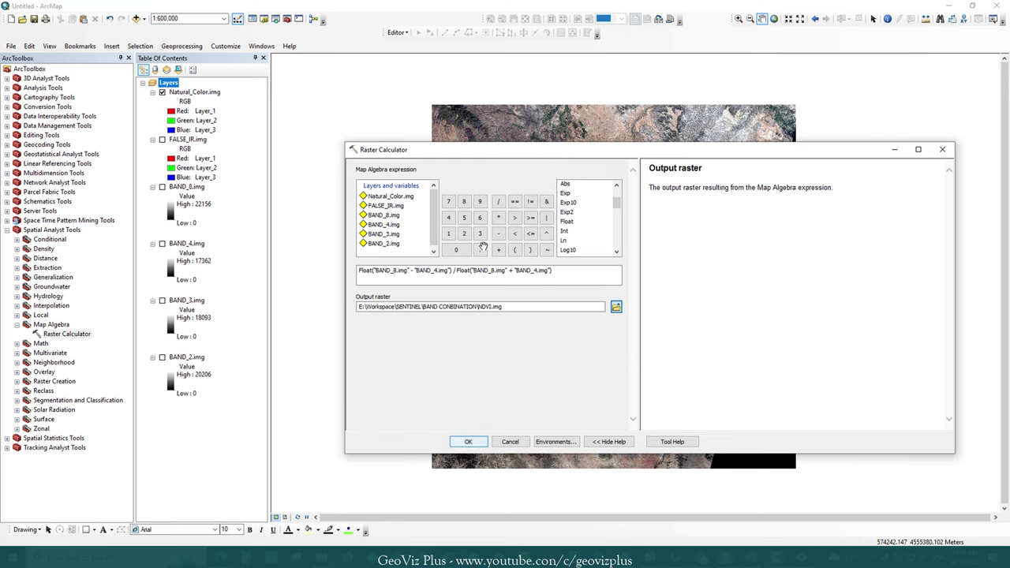
click(468, 441)
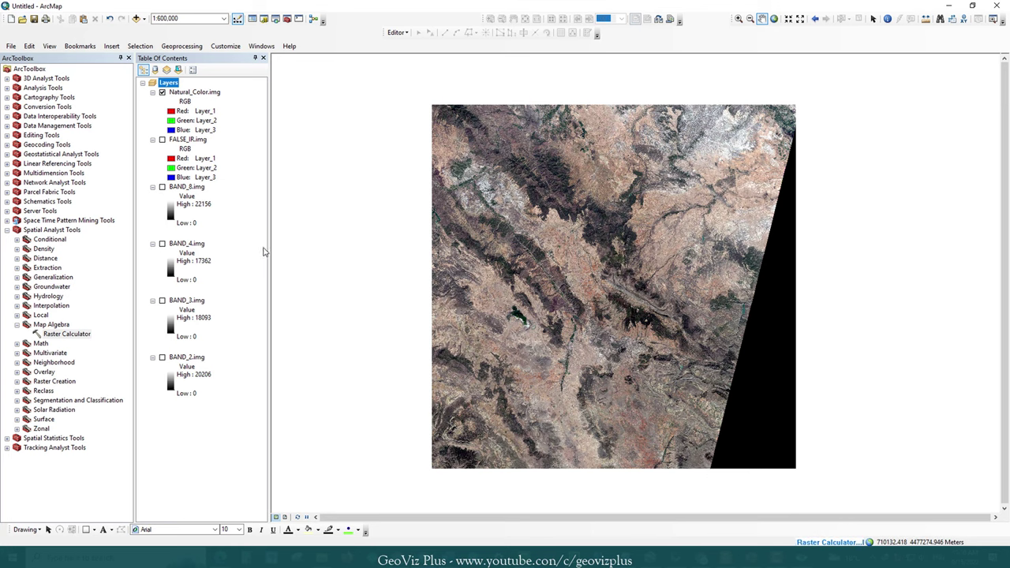
click(162, 91)
click(162, 139)
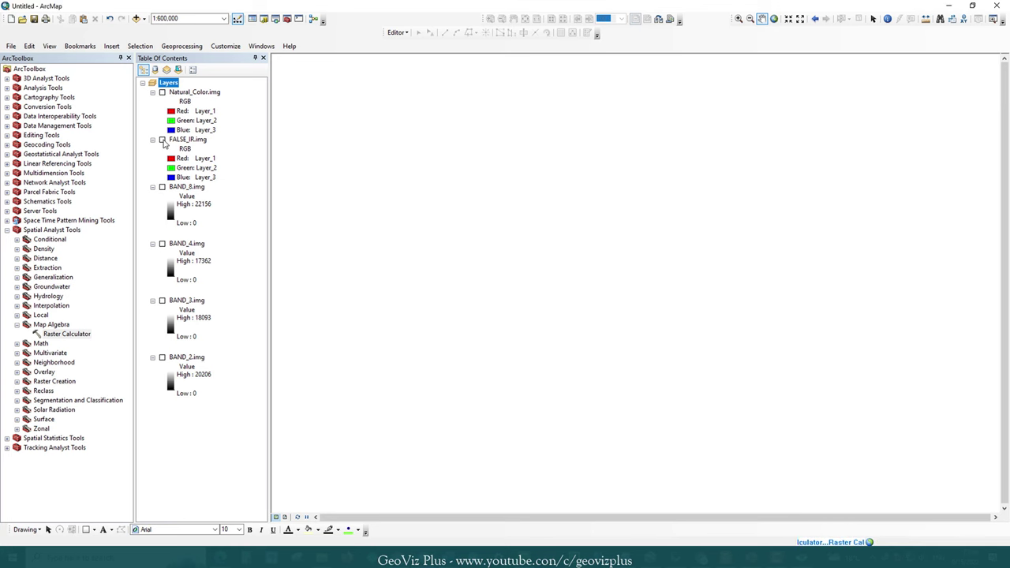
Display the FALSE_IR.img layer and examine the river valley and the dark lake up close.
scroll(558, 248, up, 4)
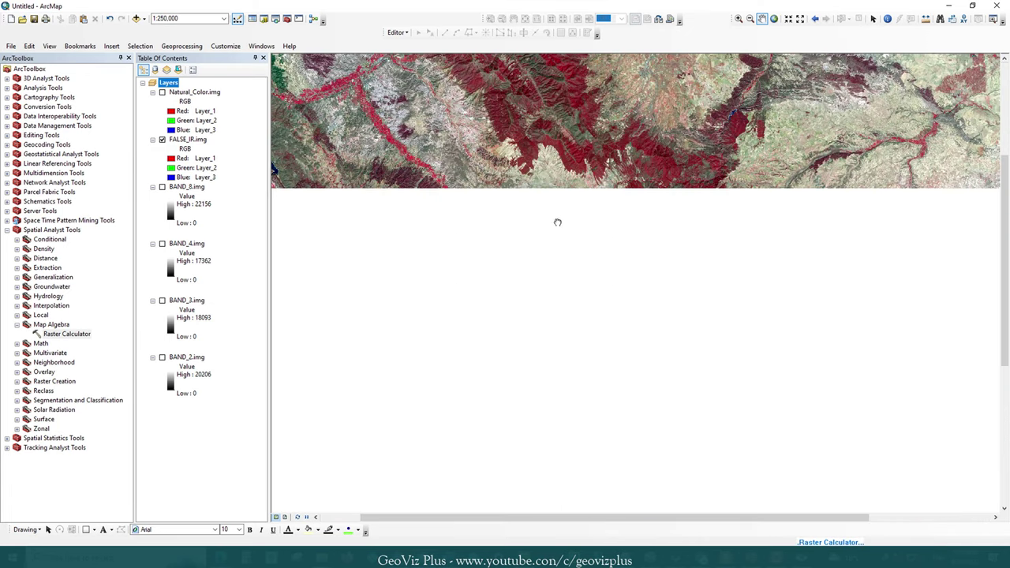
scroll(522, 235, up, 2)
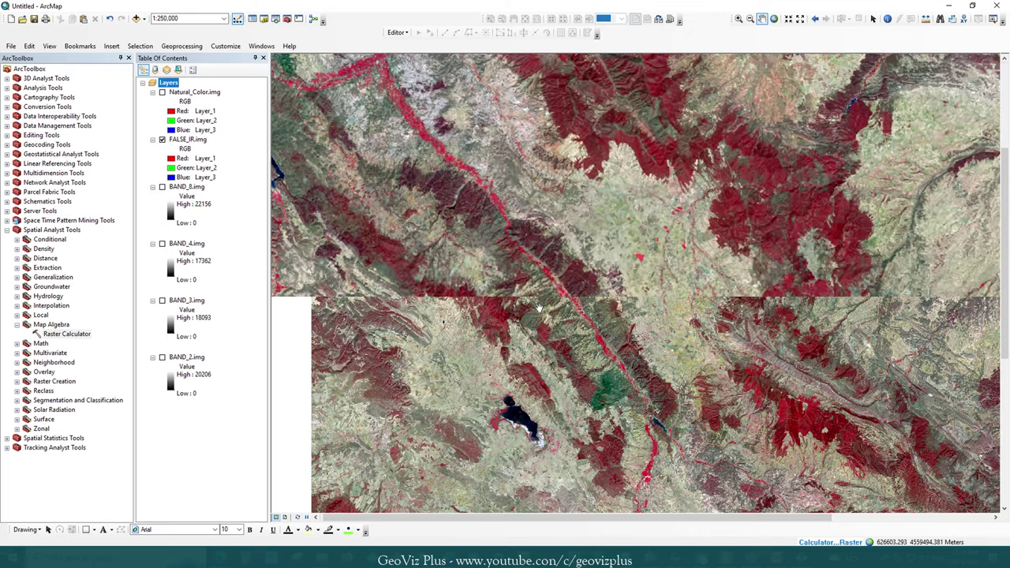
drag(573, 455, 573, 318)
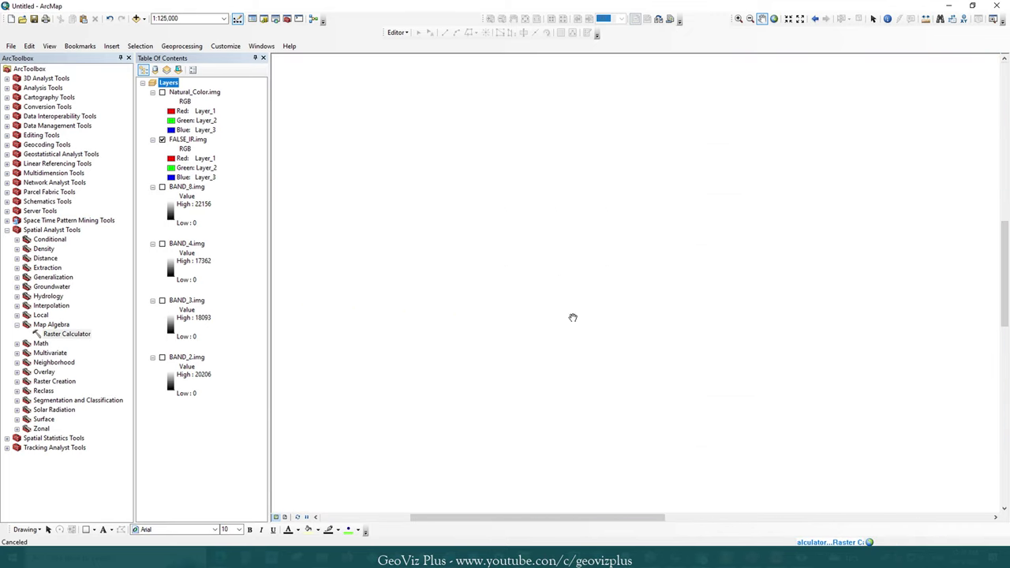
drag(587, 424, 572, 300)
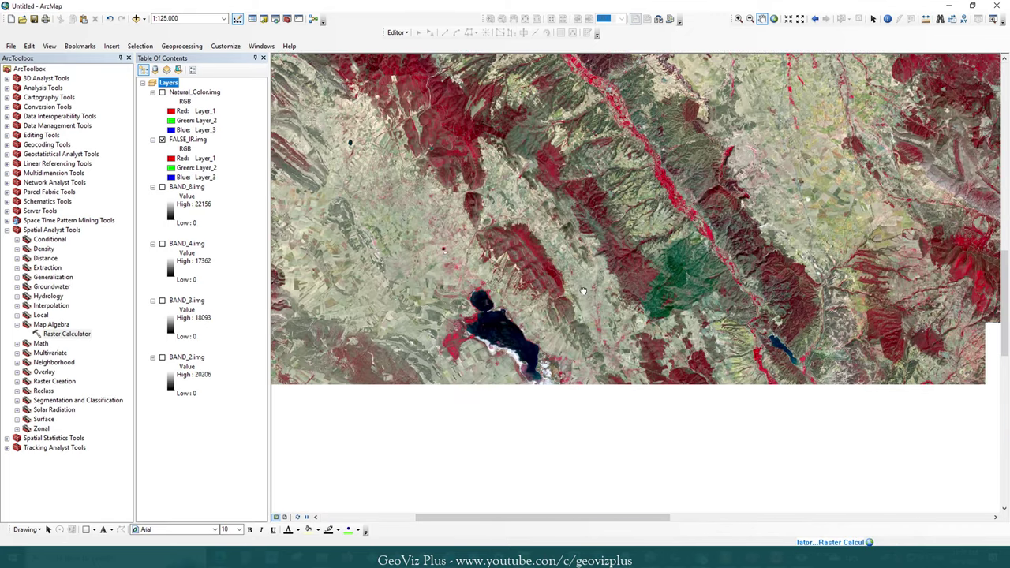
drag(478, 315, 497, 268)
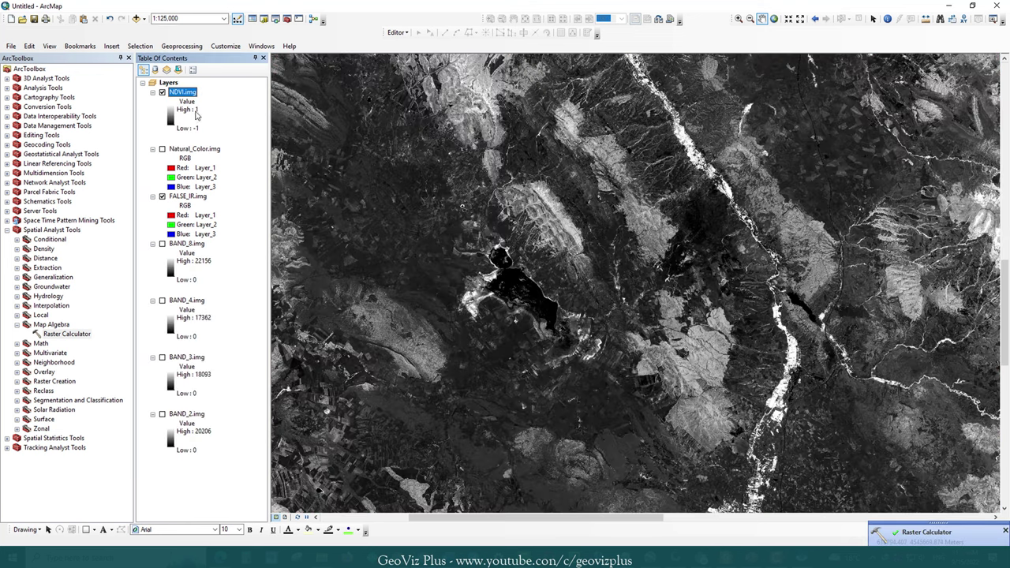
Show NDVI.img alone at its full extent and choose the red-yellow-green-blue color ramp for its stretched symbology.
right_click(182, 93)
click(217, 146)
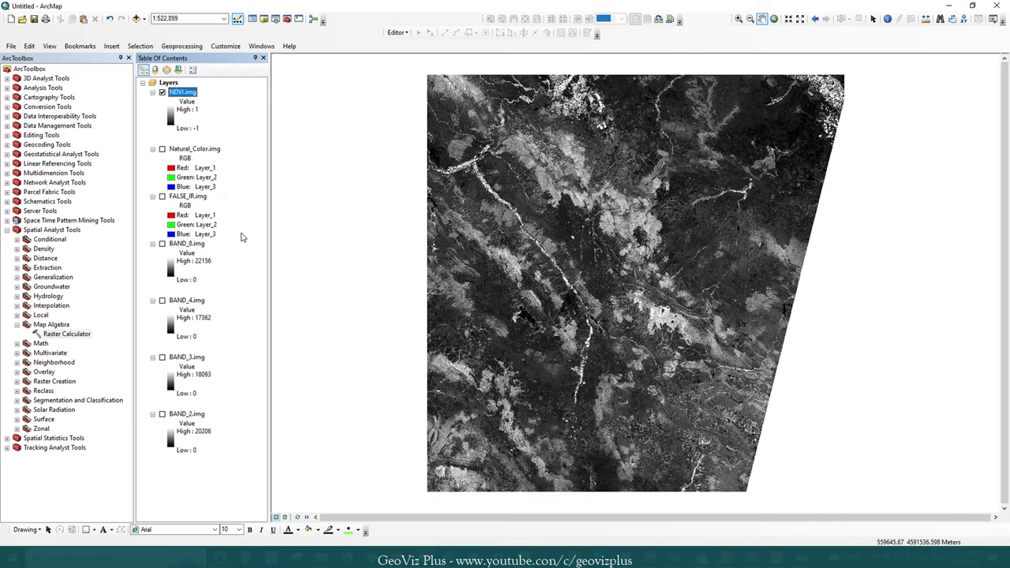
right_click(186, 92)
click(248, 250)
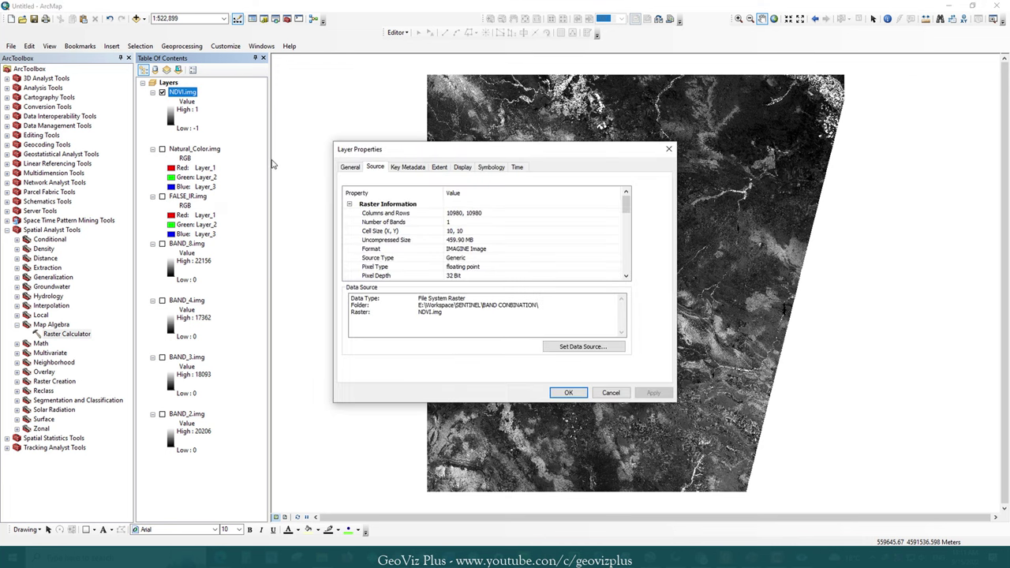
drag(378, 149, 157, 148)
click(268, 165)
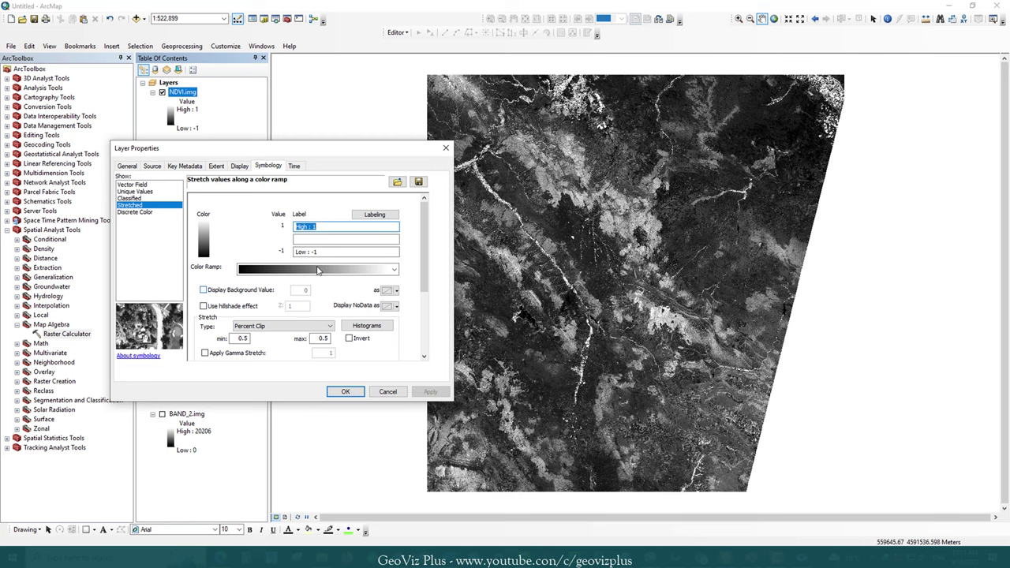
click(318, 271)
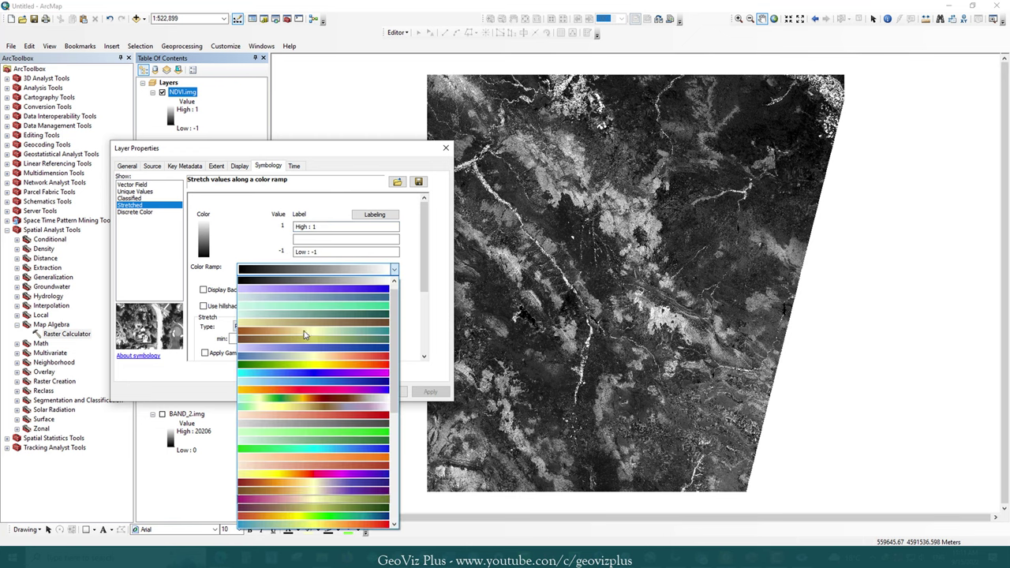
click(315, 516)
Set the NDVI.img stretch type to Standard Deviations and apply the symbology.
click(315, 326)
click(269, 351)
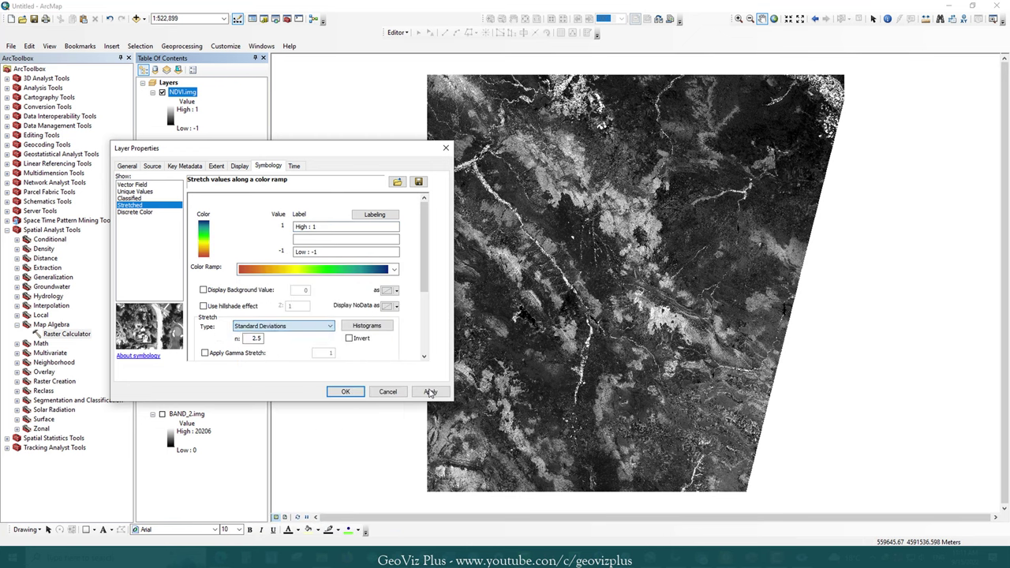
click(430, 393)
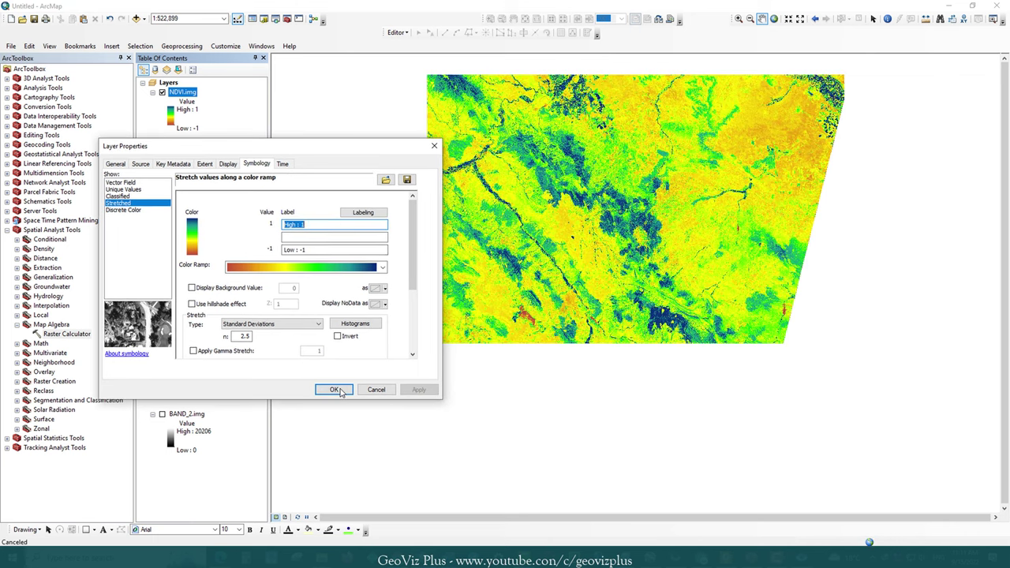
click(339, 392)
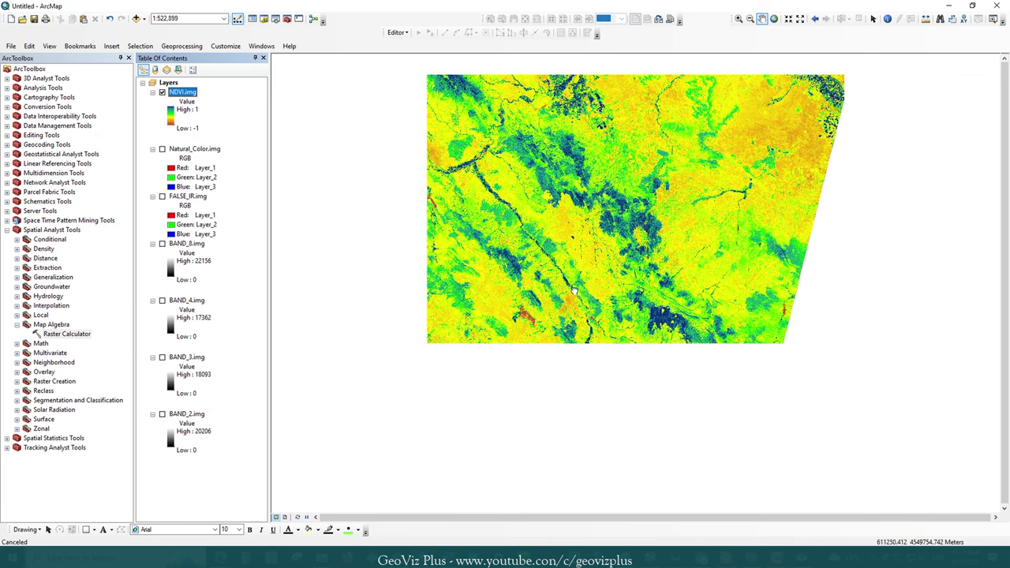
Examine the recolored NDVI raster, from the whole scene down to the large dark-blue vegetation patch.
drag(573, 280, 570, 293)
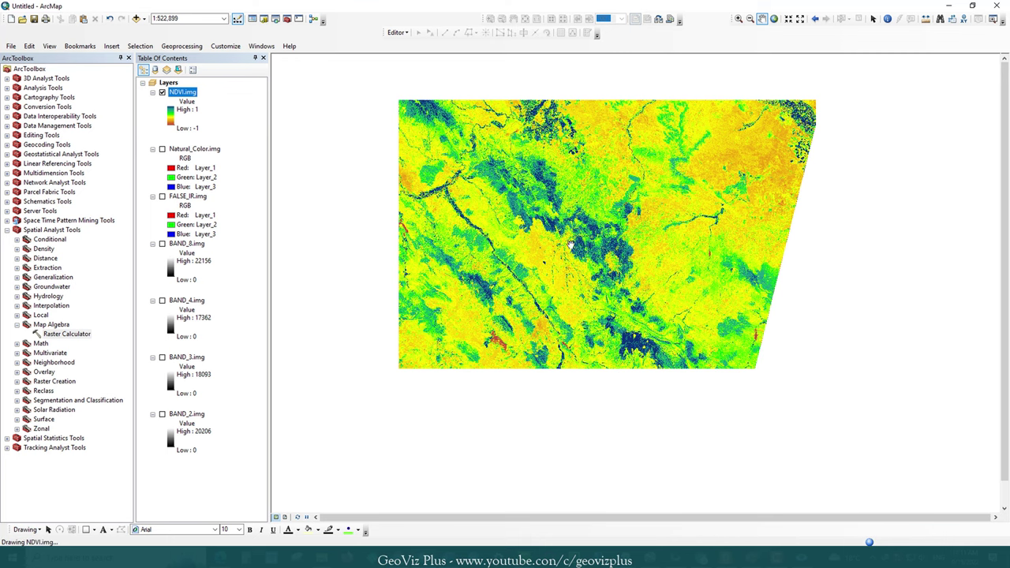
scroll(569, 254, up, 1)
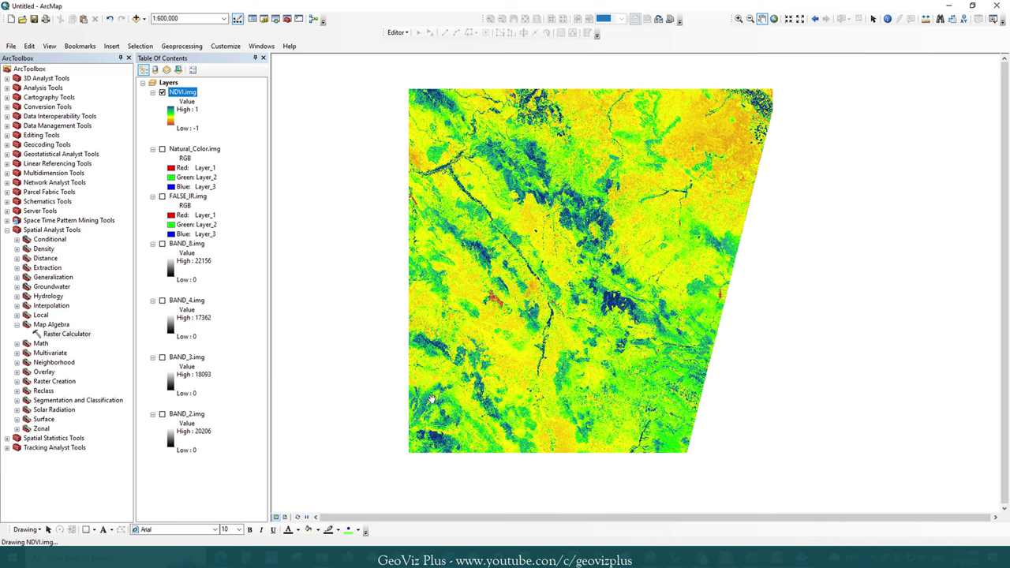
click(575, 295)
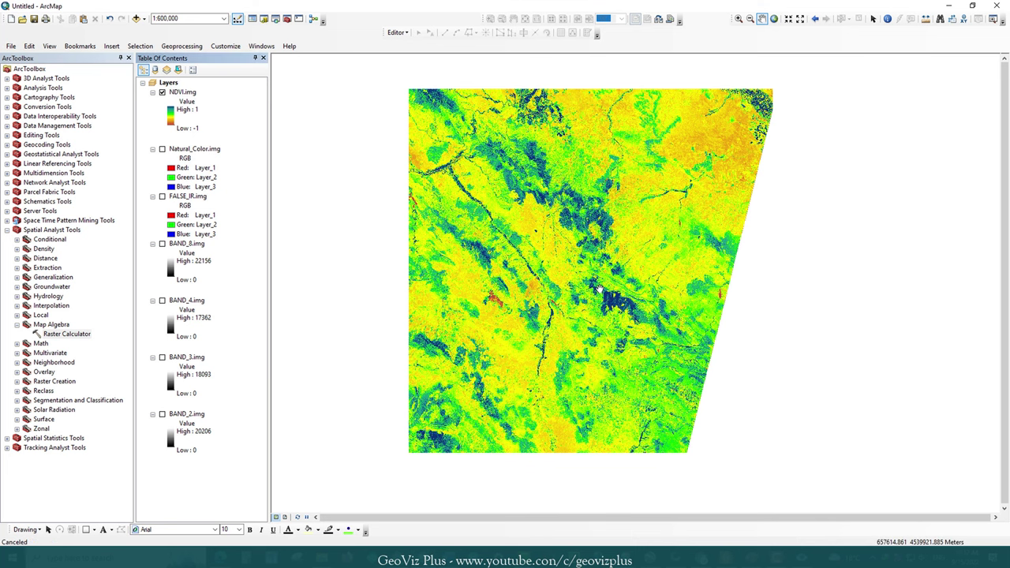
scroll(600, 290, up, 5)
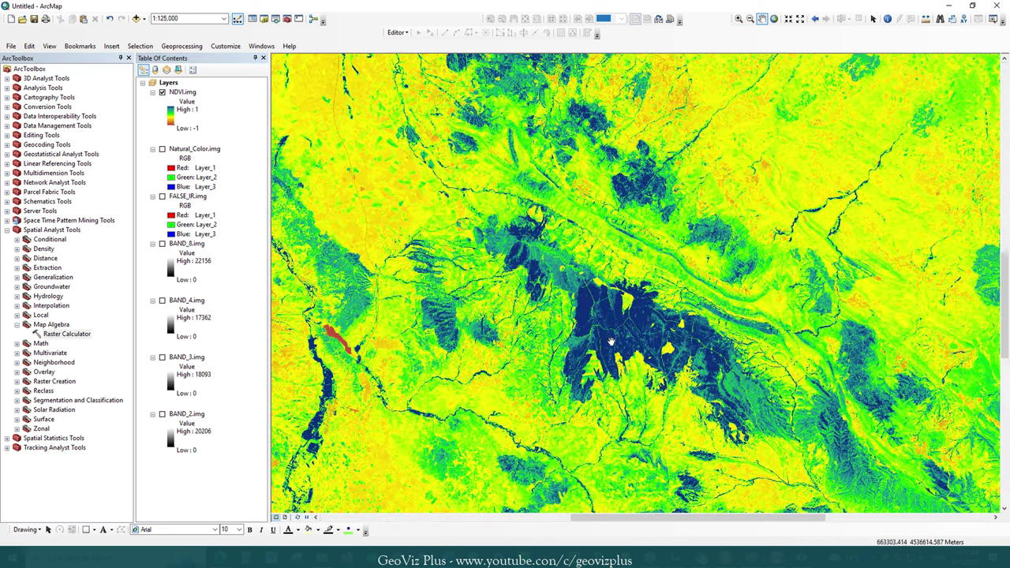
scroll(611, 341, up, 2)
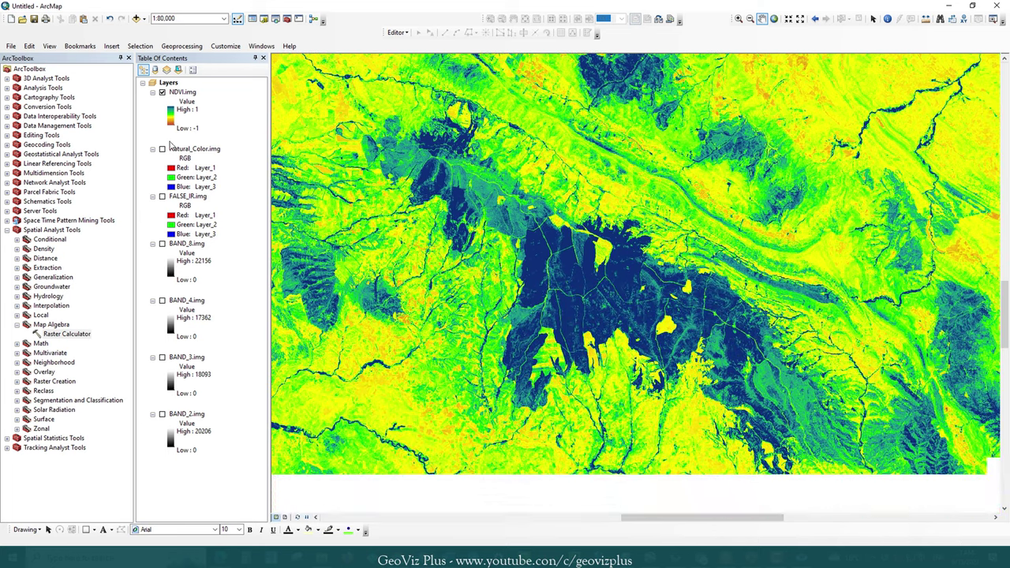
Compare NDVI.img, FALSE_IR.img and Natural_Color.img over the large vegetation patch by alternating their visibility.
click(162, 196)
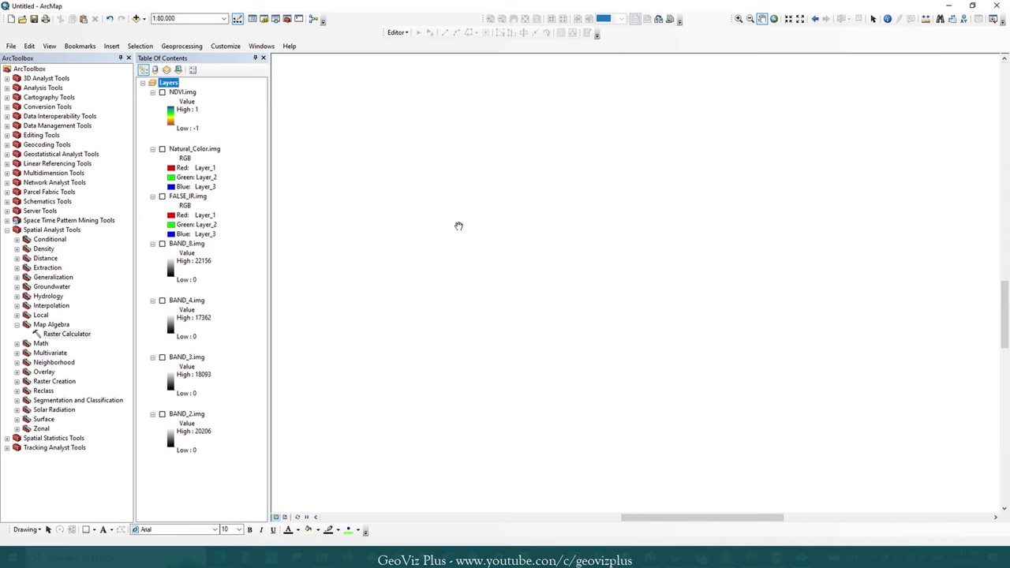
click(162, 92)
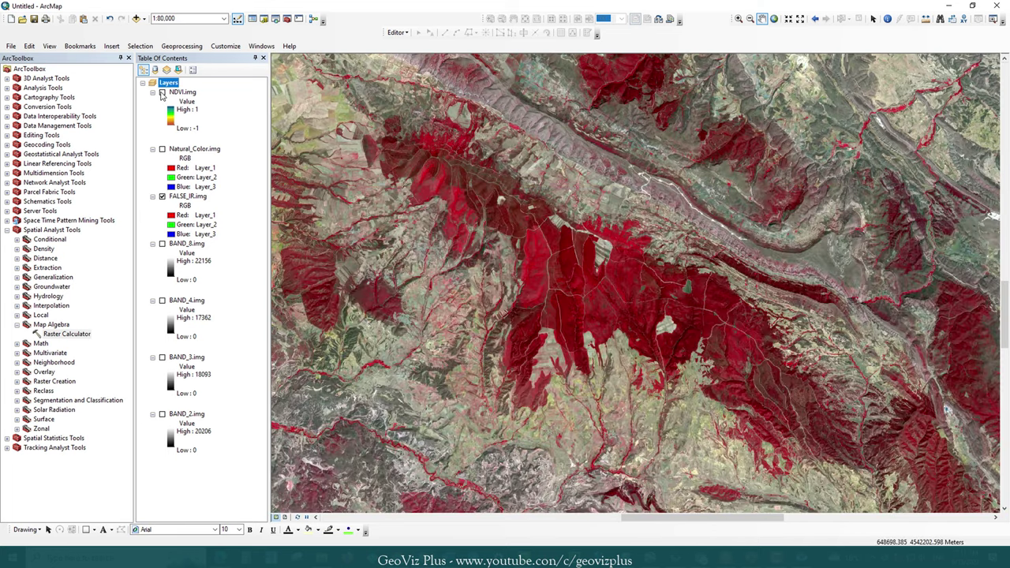
click(162, 92)
click(162, 92)
click(162, 93)
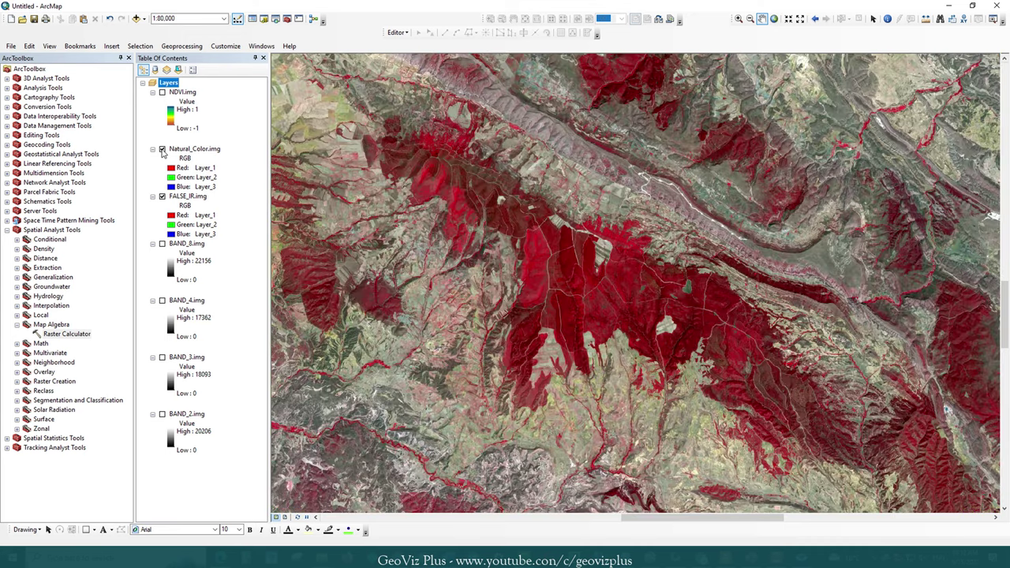
click(162, 150)
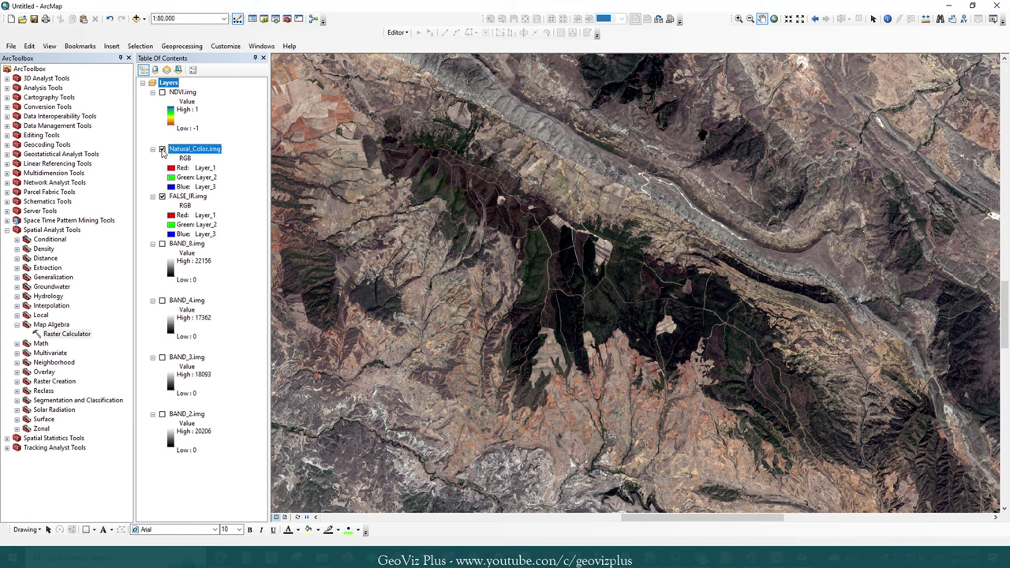
click(162, 149)
click(162, 149)
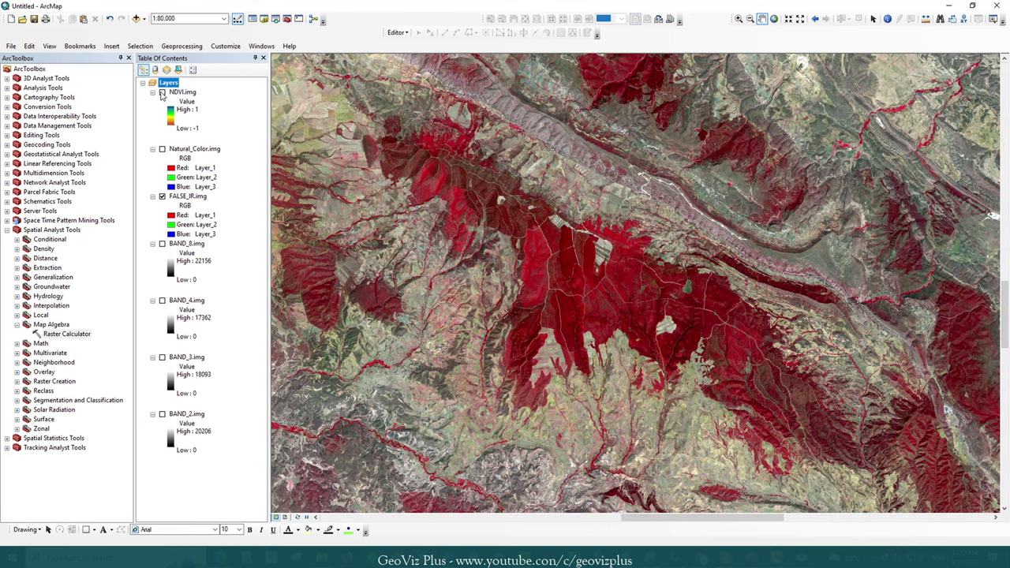
Compare the NDVI, natural-color and false-color layers over the ridges north of the patch by alternating their visibility.
click(162, 93)
drag(624, 194, 664, 314)
drag(537, 186, 580, 292)
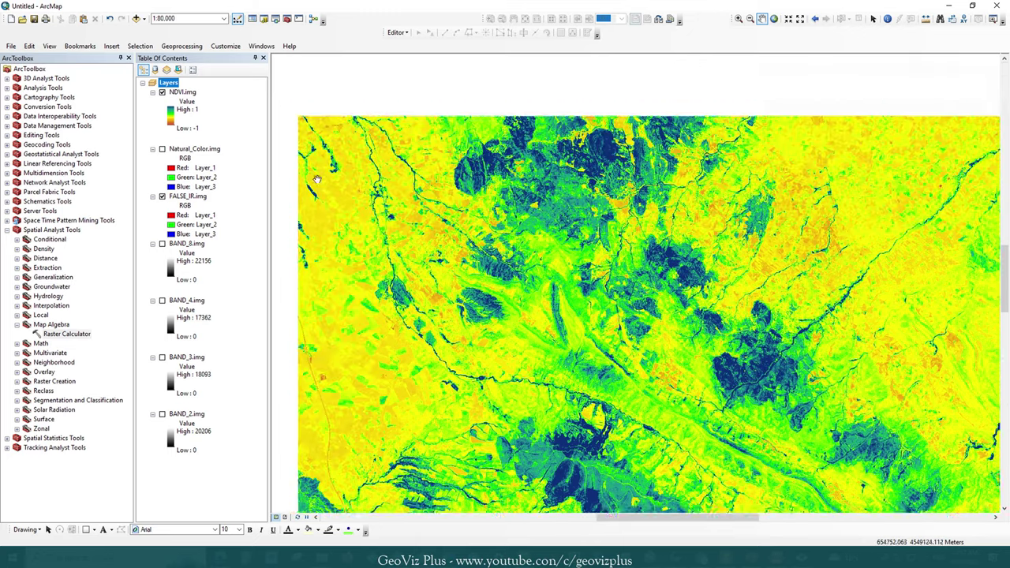
click(162, 93)
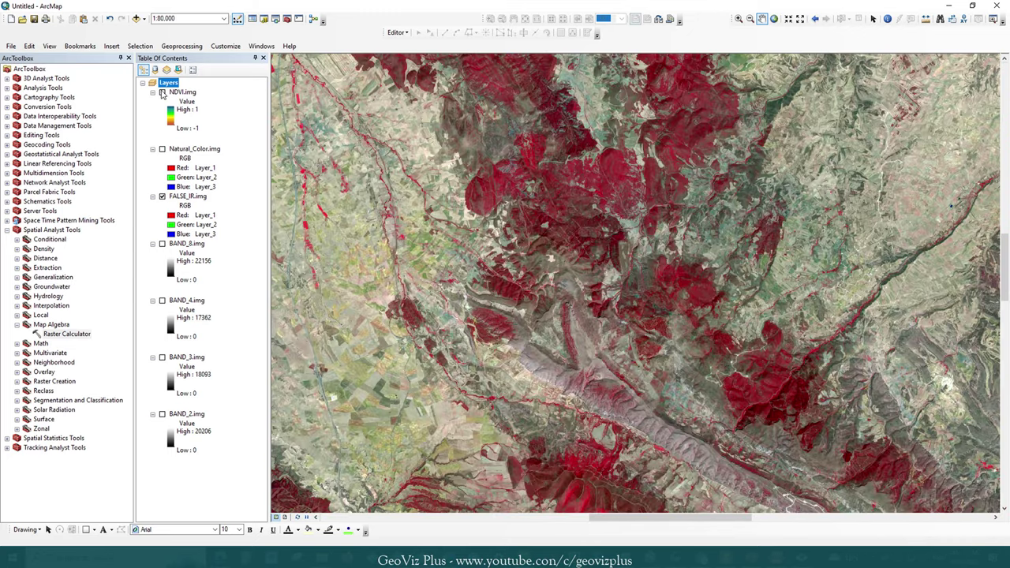
click(162, 92)
click(162, 93)
click(162, 149)
click(162, 149)
click(161, 149)
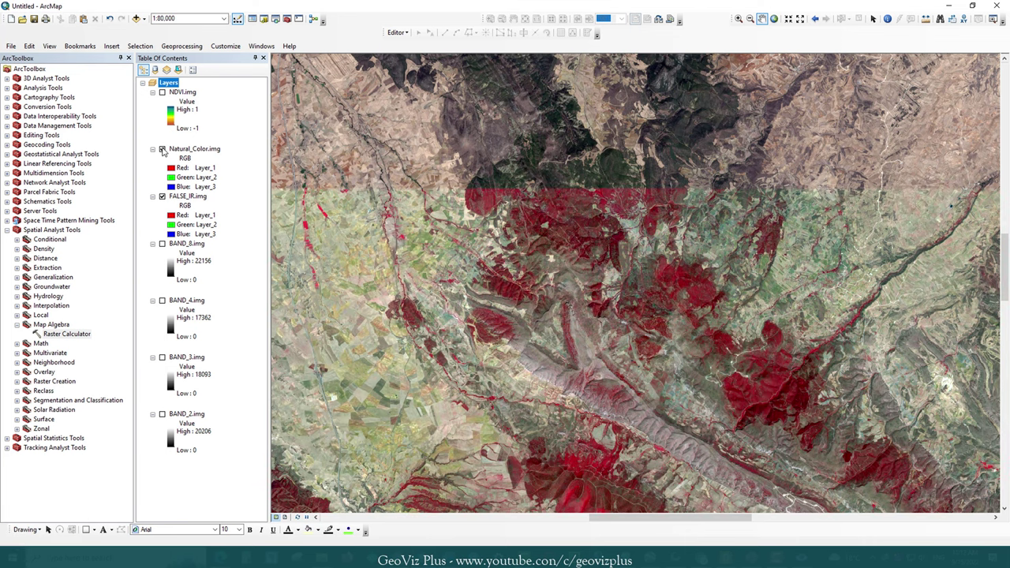
click(161, 149)
click(162, 149)
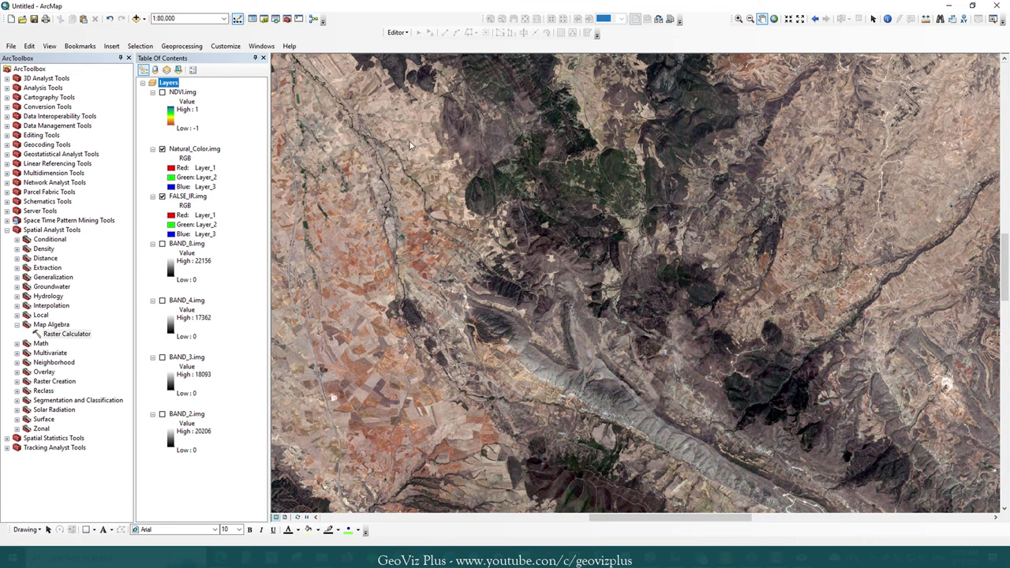
click(161, 149)
Examine the irrigated river valley to the northwest, comparing the false-color, natural-color and NDVI layers.
drag(300, 90, 575, 275)
drag(523, 163, 698, 315)
drag(389, 251, 587, 273)
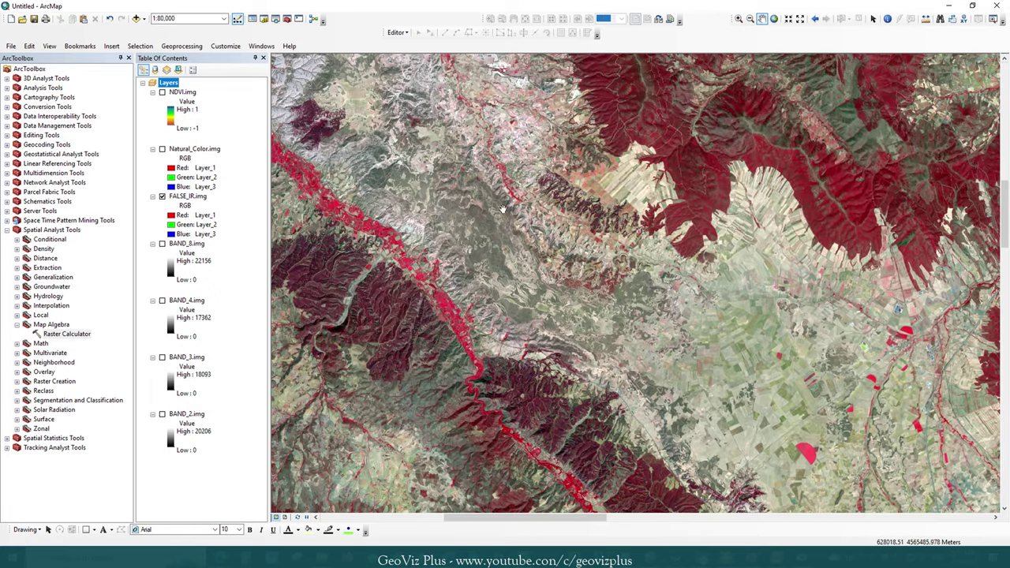
drag(452, 104, 546, 243)
scroll(545, 244, up, 3)
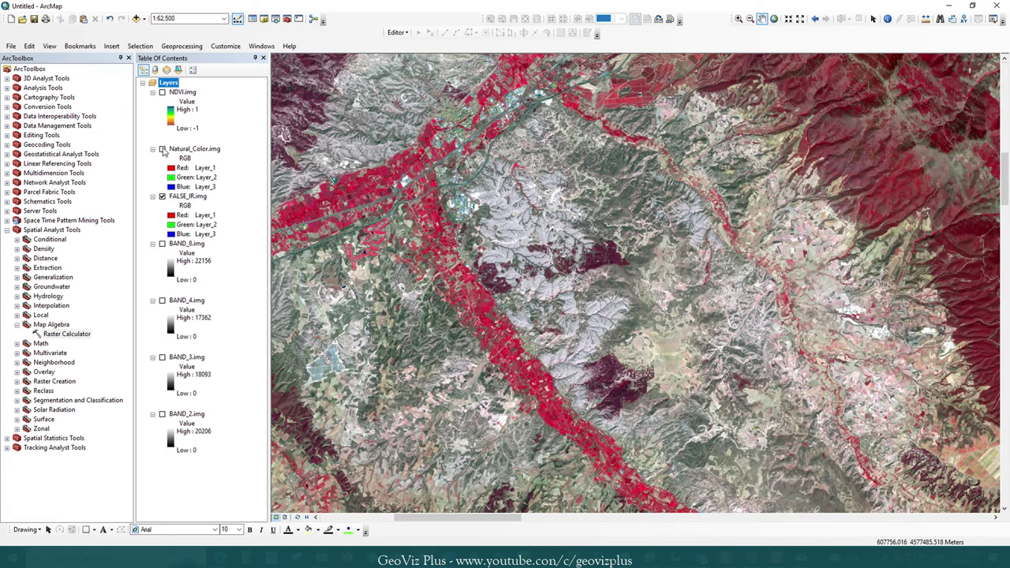
click(161, 148)
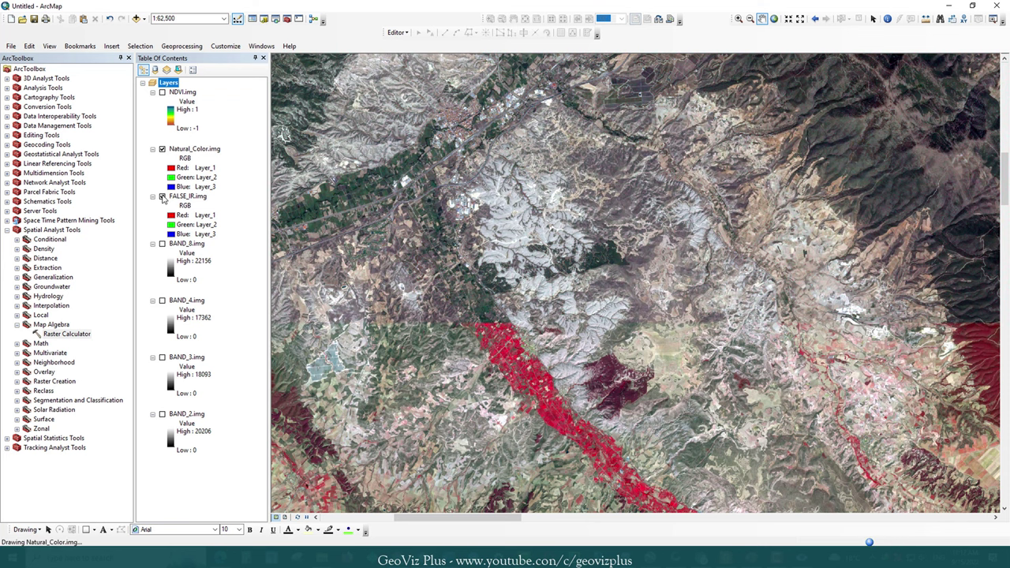
click(162, 196)
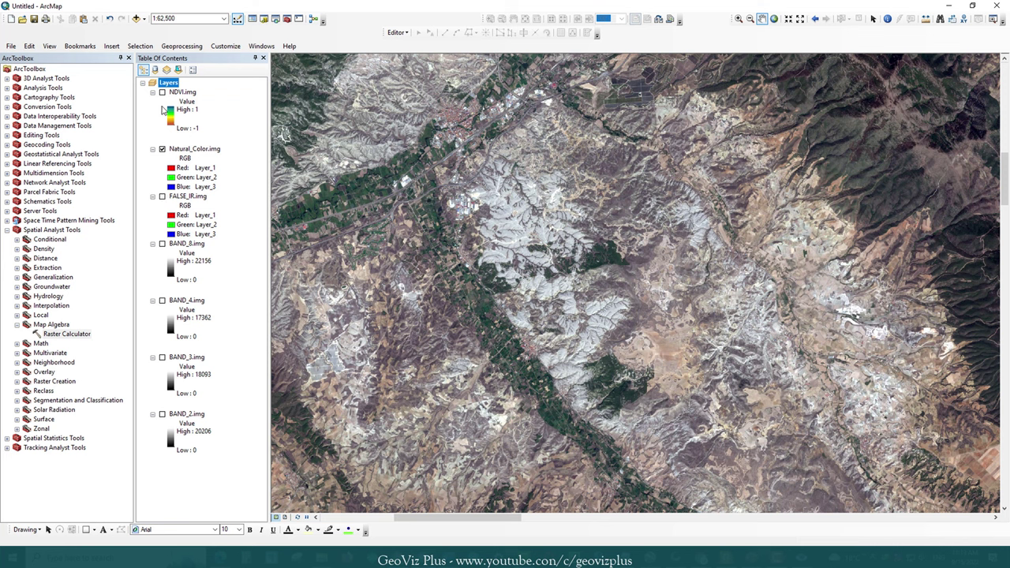
click(162, 92)
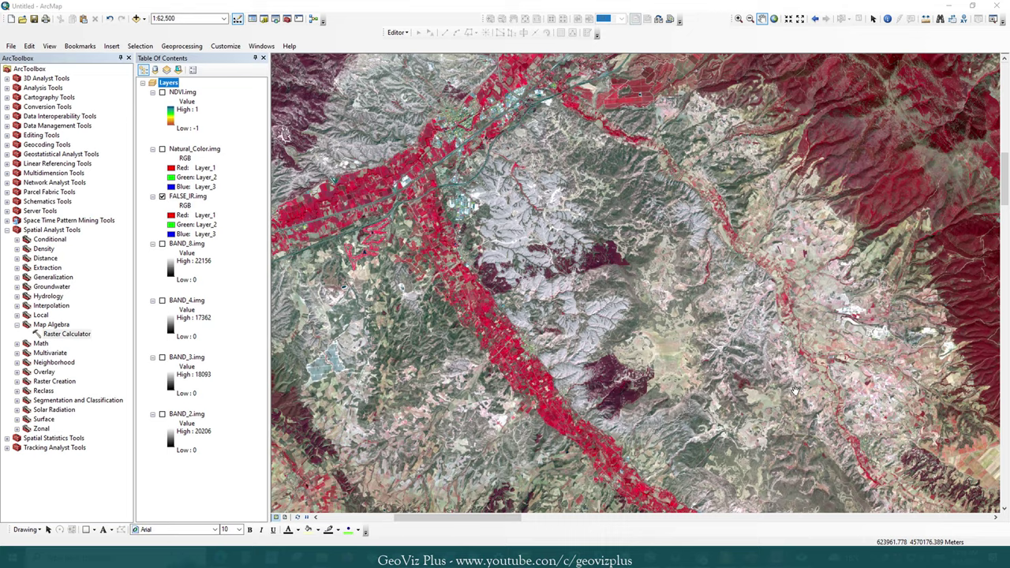
drag(646, 493, 589, 416)
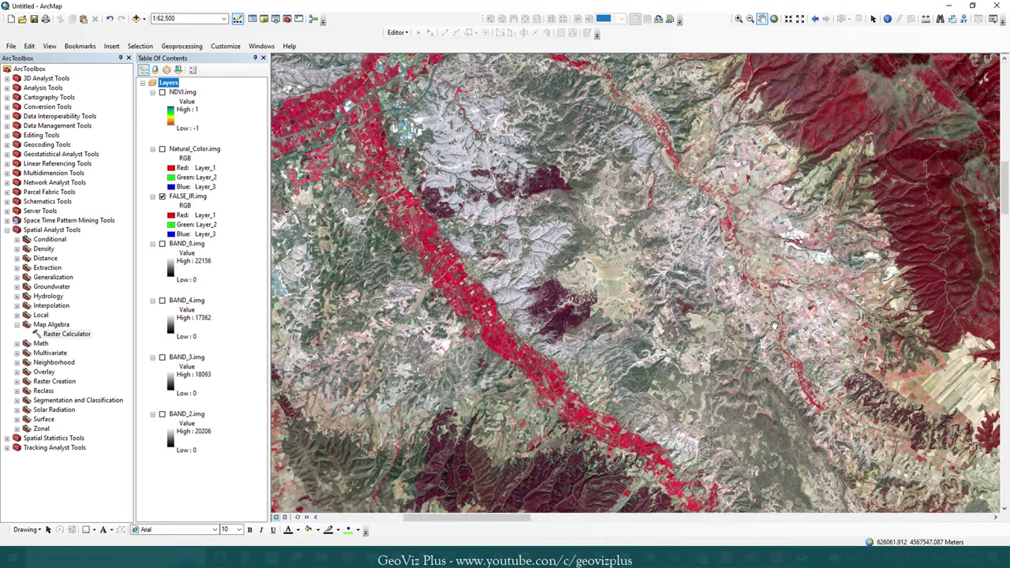